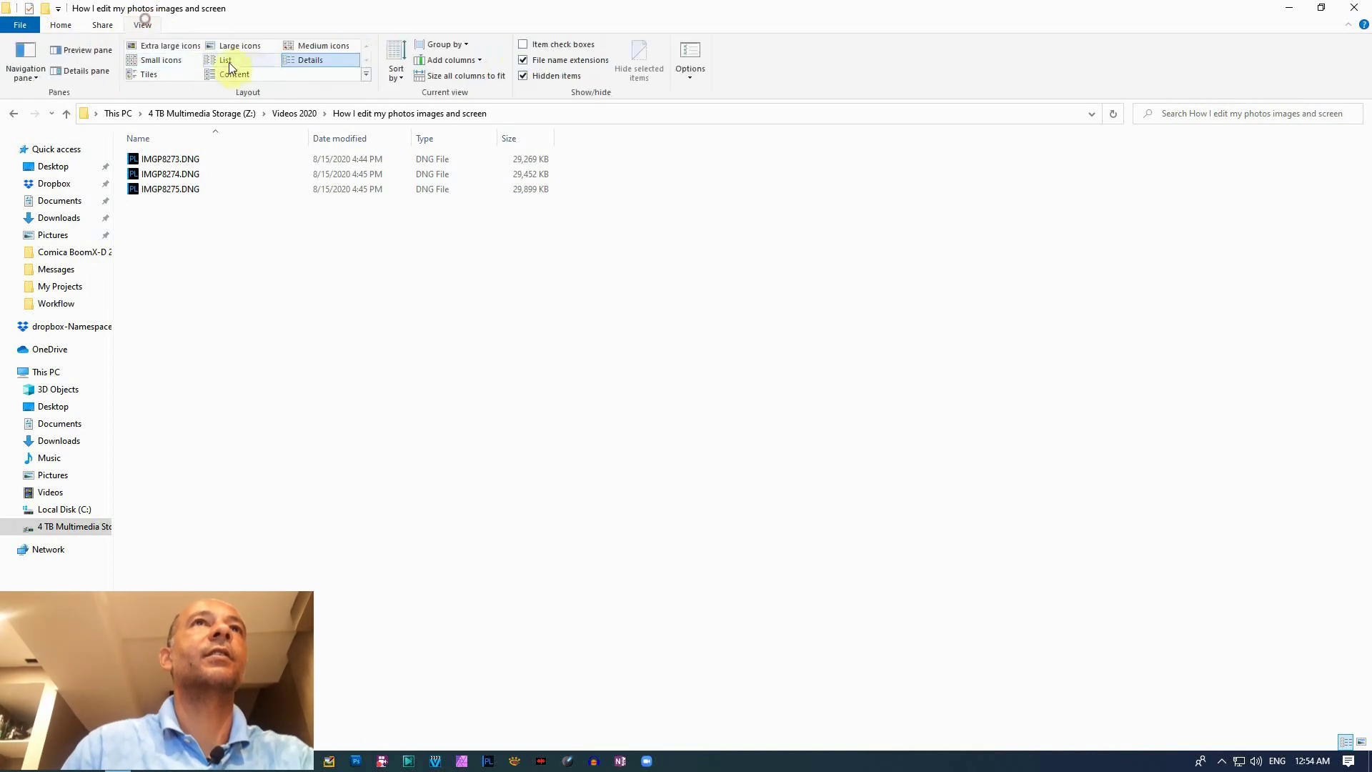
Show the DNG photos in the folder as large icons
left_click(240, 45)
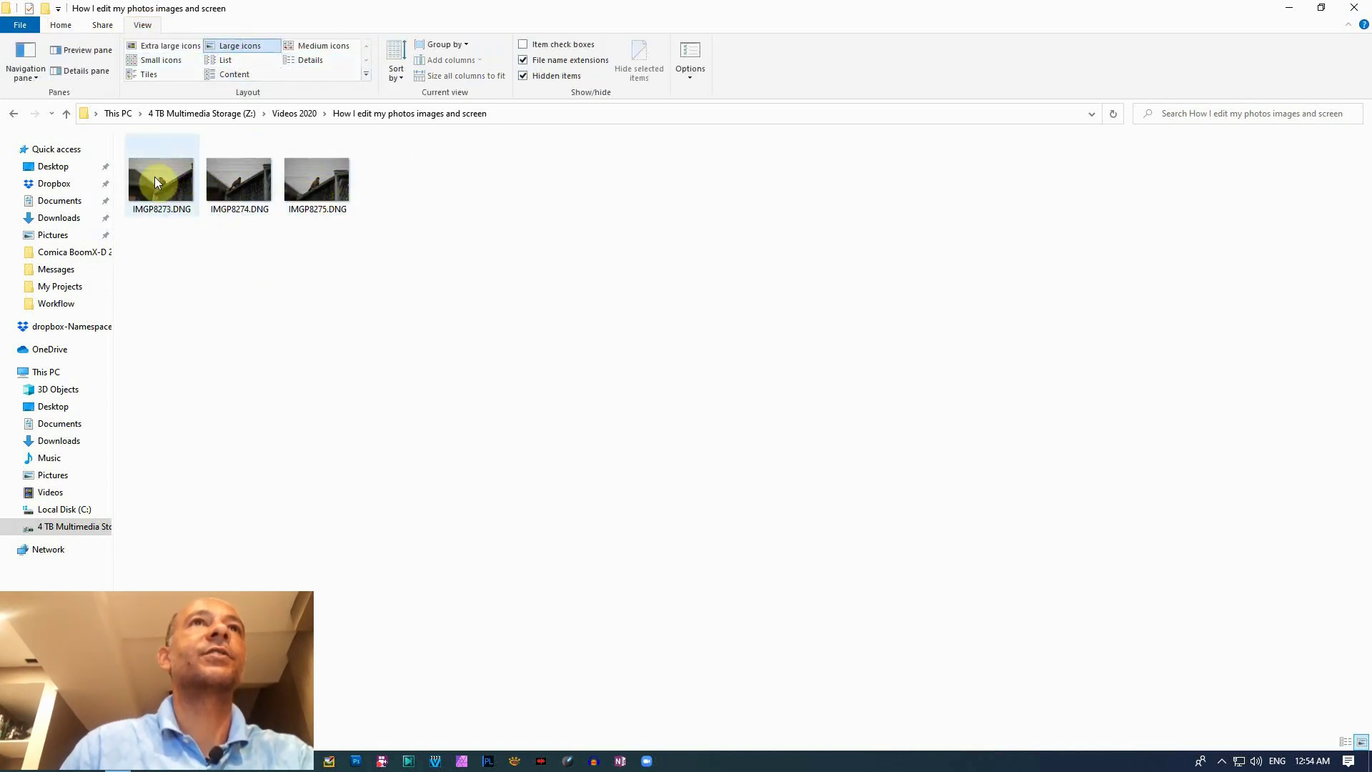
mouse_move(163, 186)
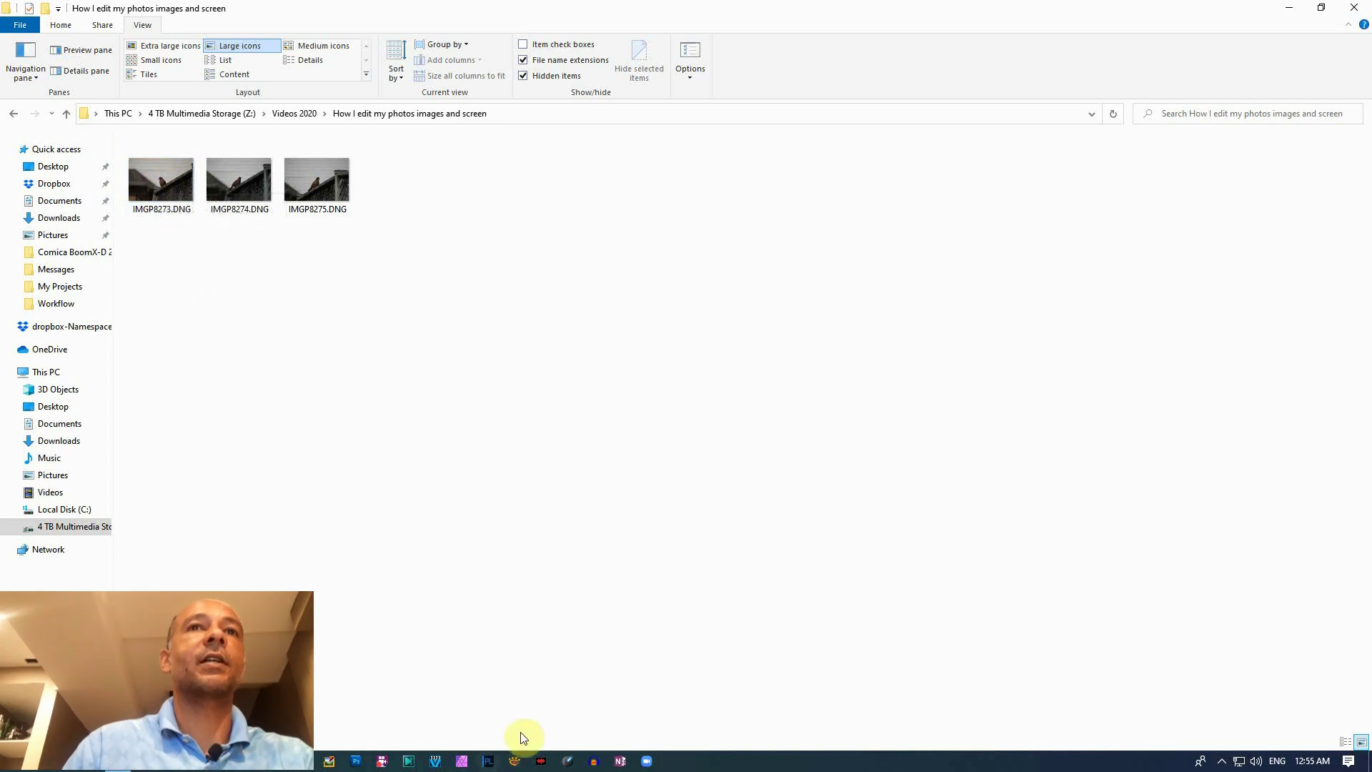
Switch to DxO PhotoLab and open the "How I edit my photos images and screen" folder inside Videos 2020
left_click(488, 763)
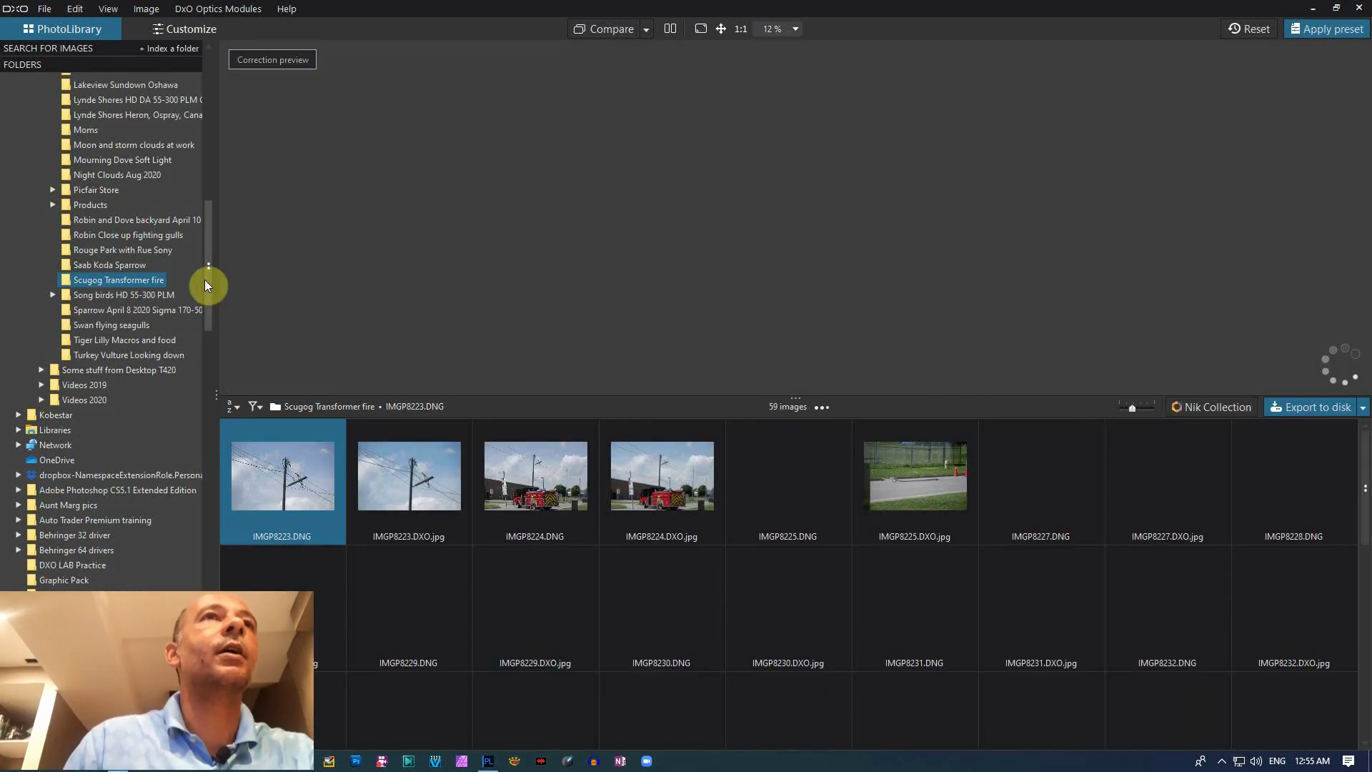
left_click_drag(205, 280, 205, 211)
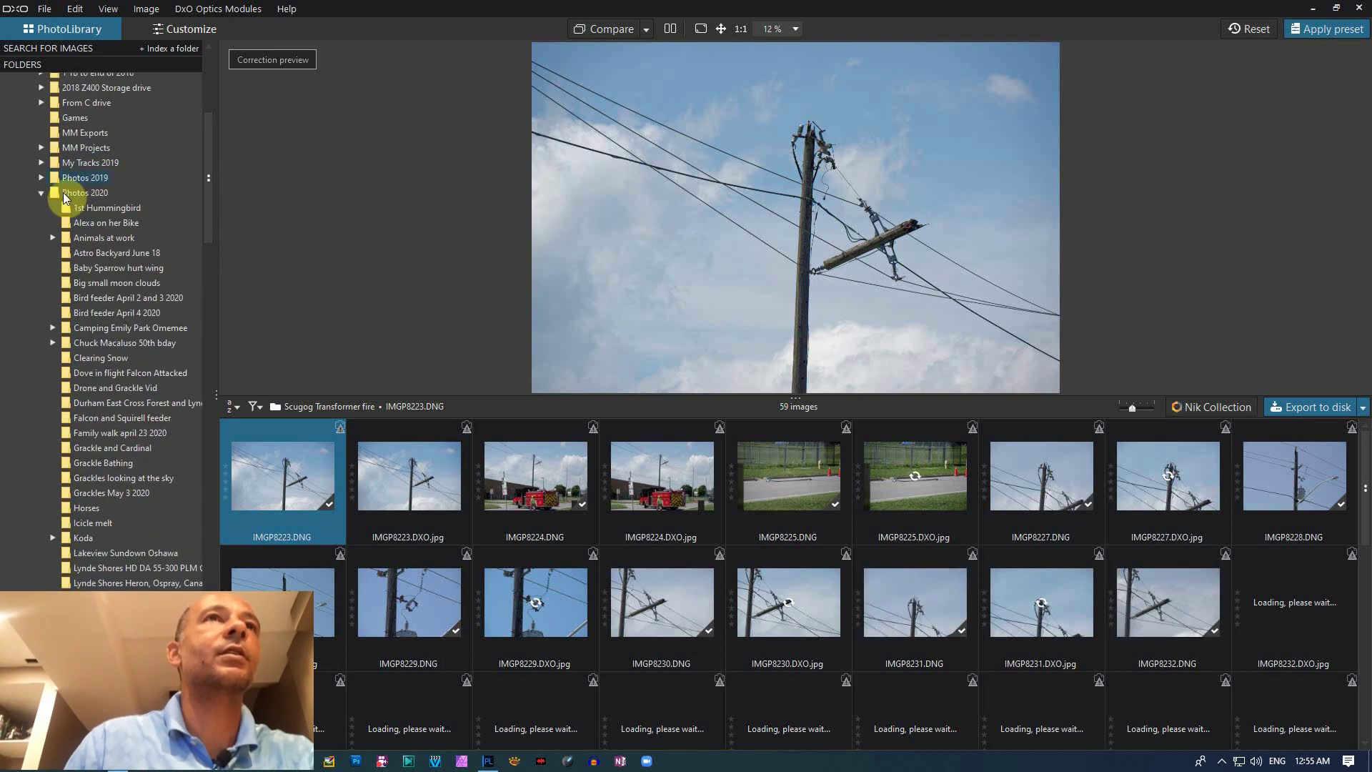
left_click_drag(217, 211, 205, 315)
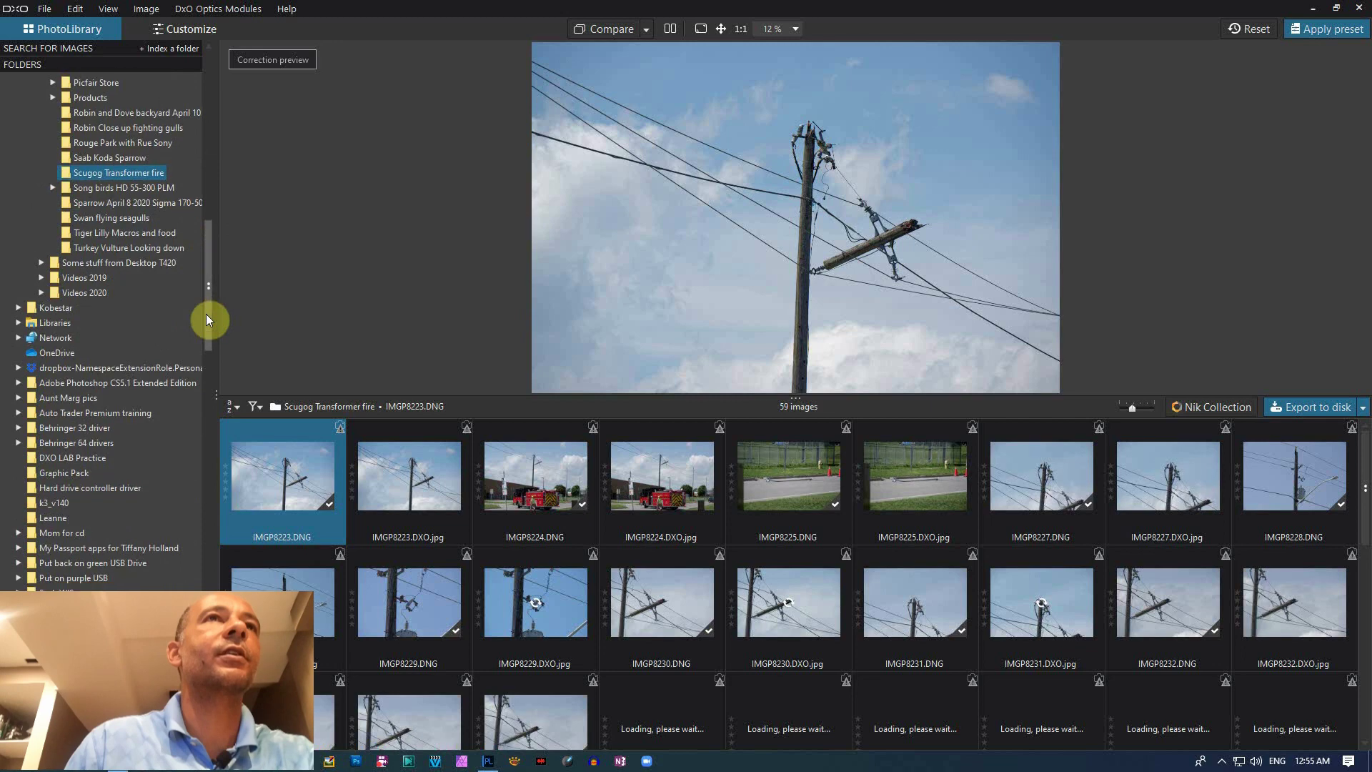
left_click(40, 294)
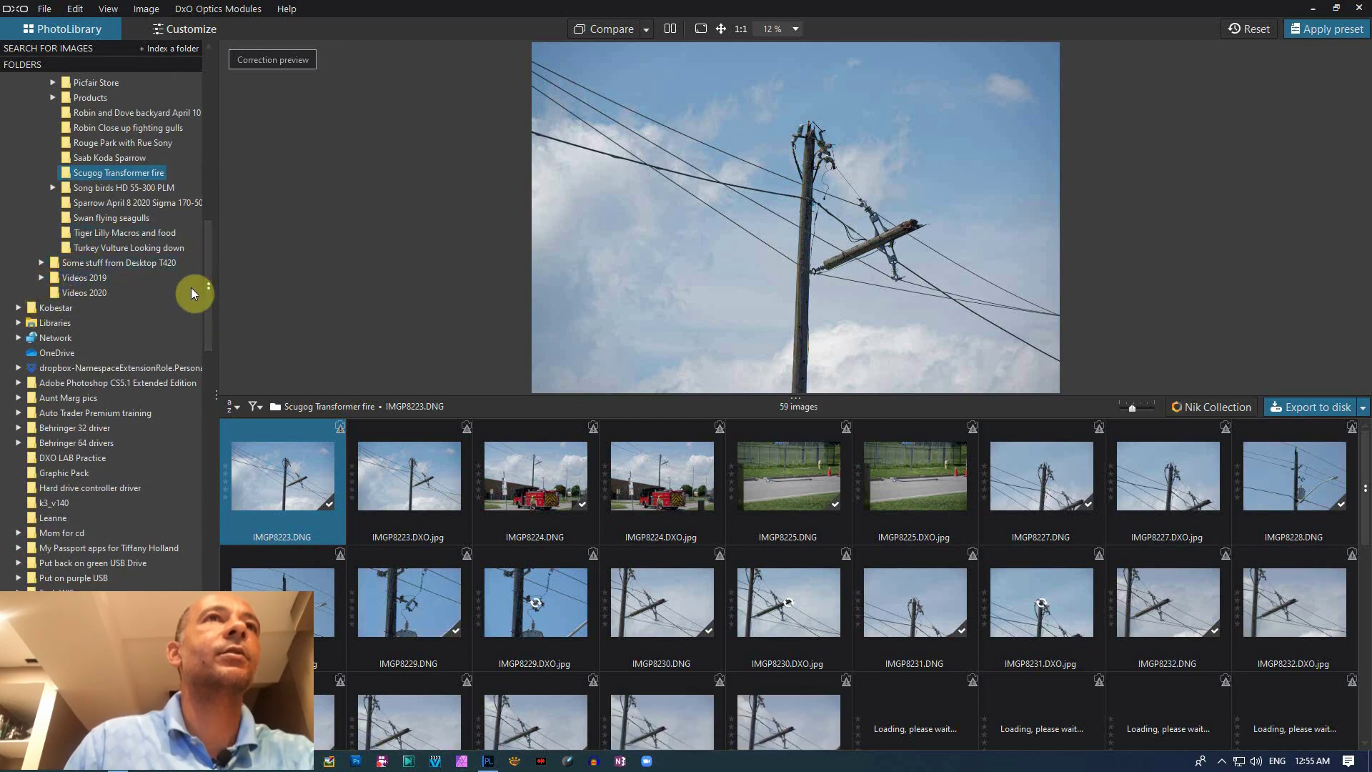
left_click_drag(208, 277, 205, 338)
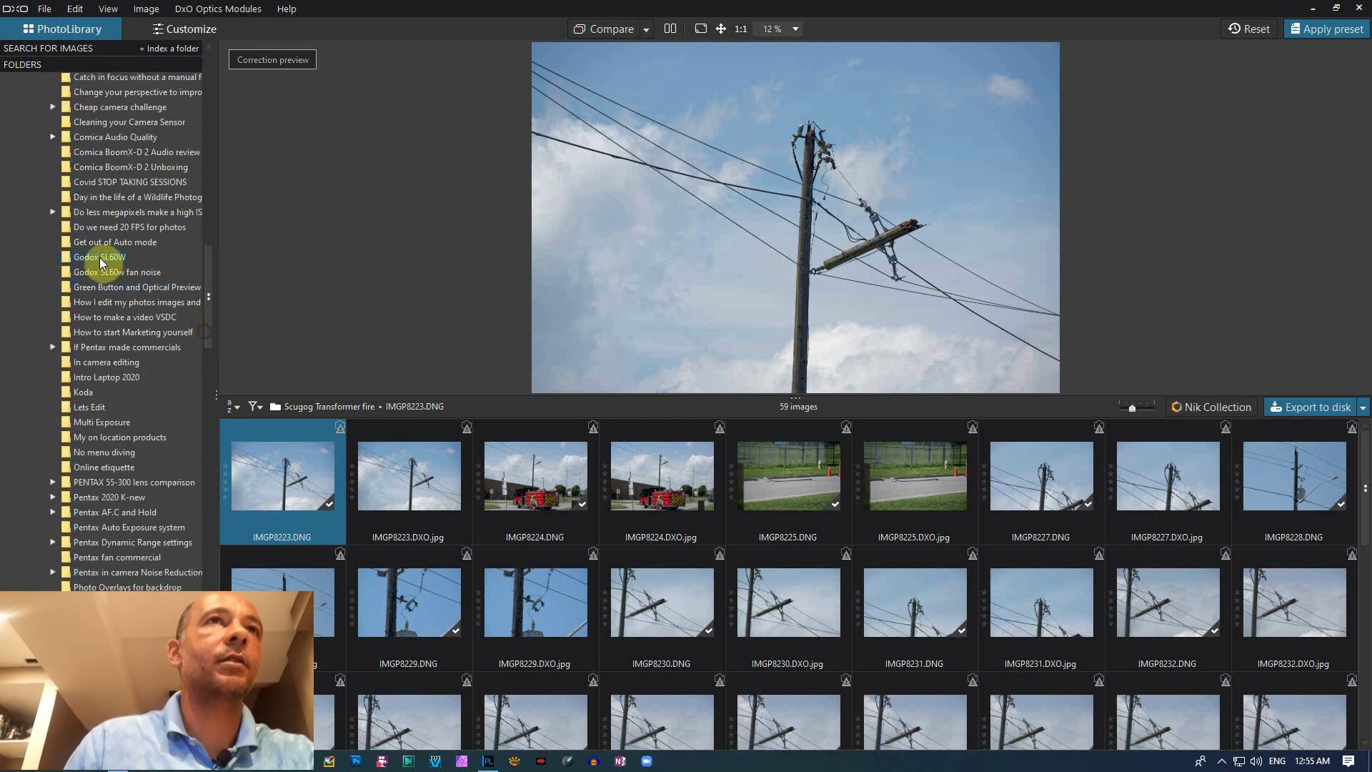
left_click(97, 304)
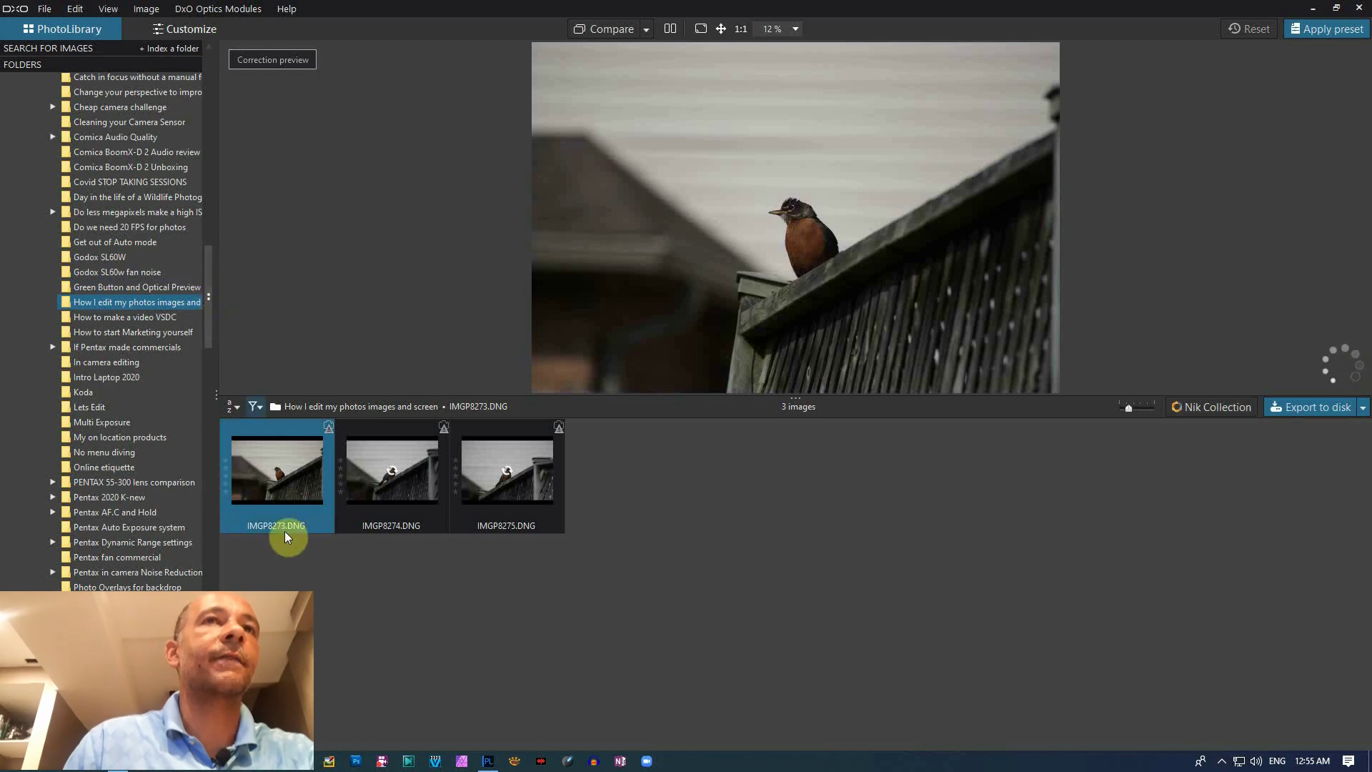
left_click(281, 583)
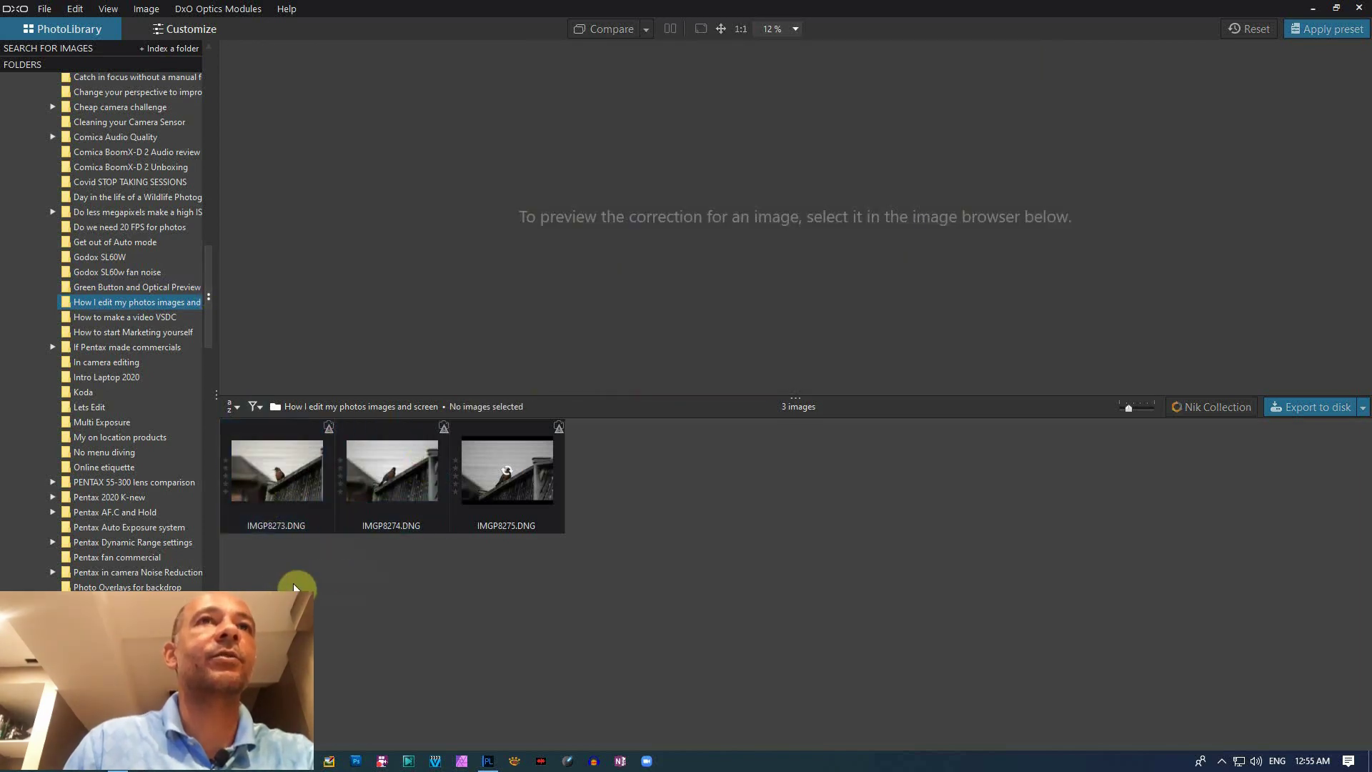
left_click(277, 574)
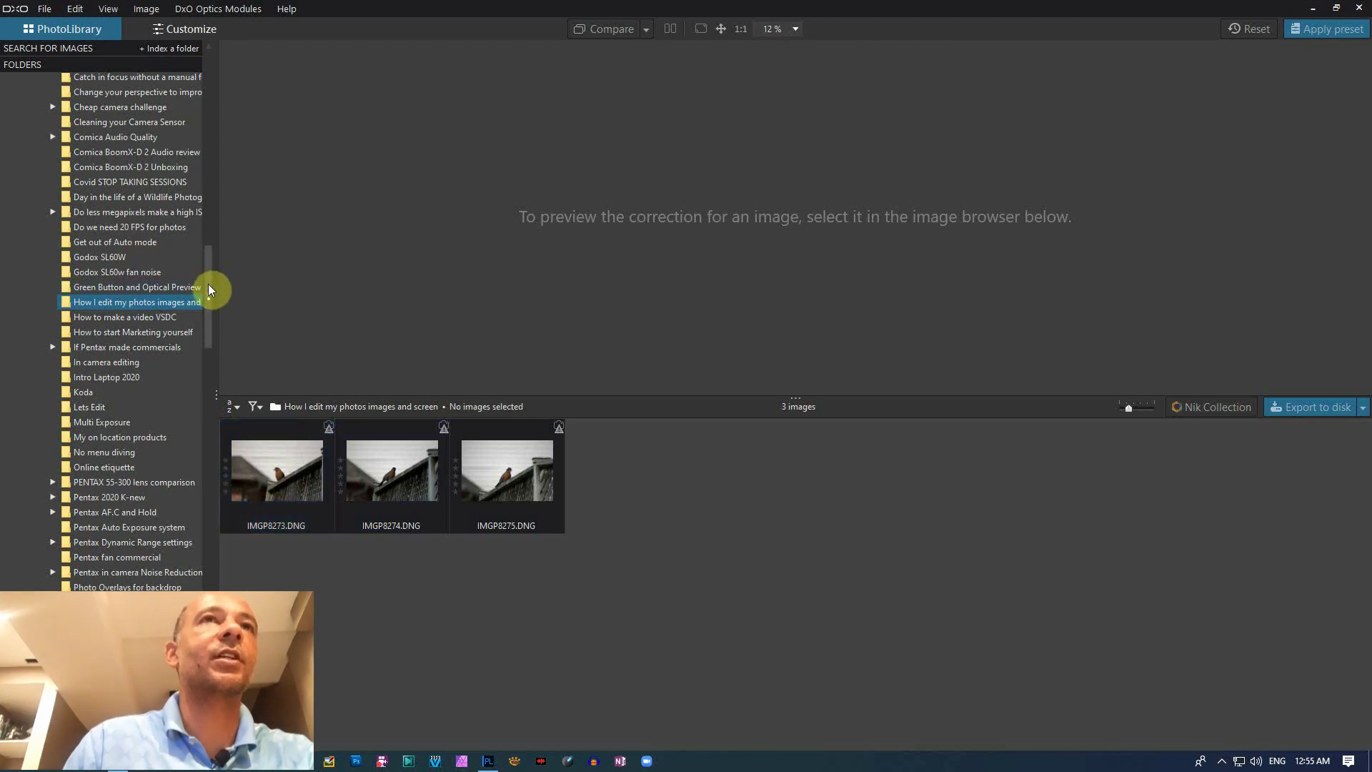
Add a new project to the photo library and name it "How I edit photos"
left_click_drag(206, 286, 217, 440)
left_click(143, 227)
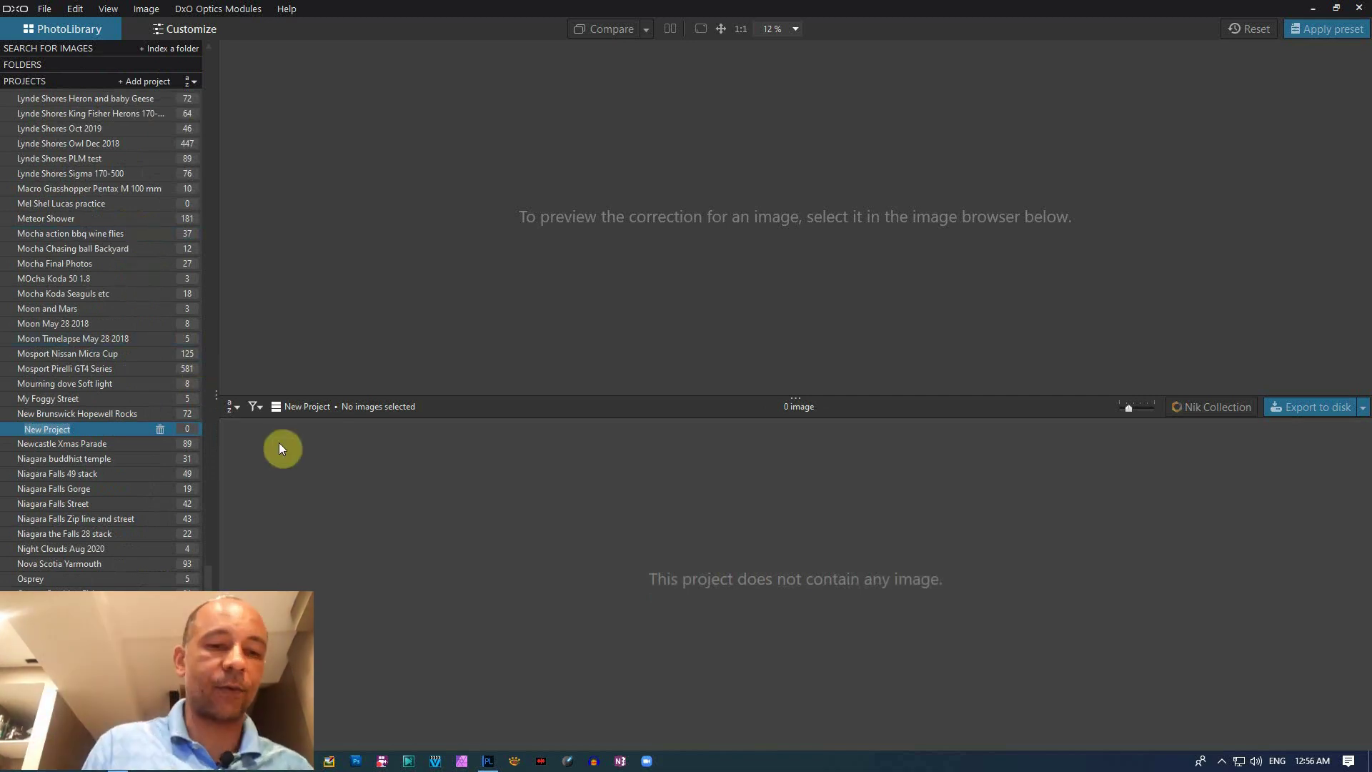
type("How")
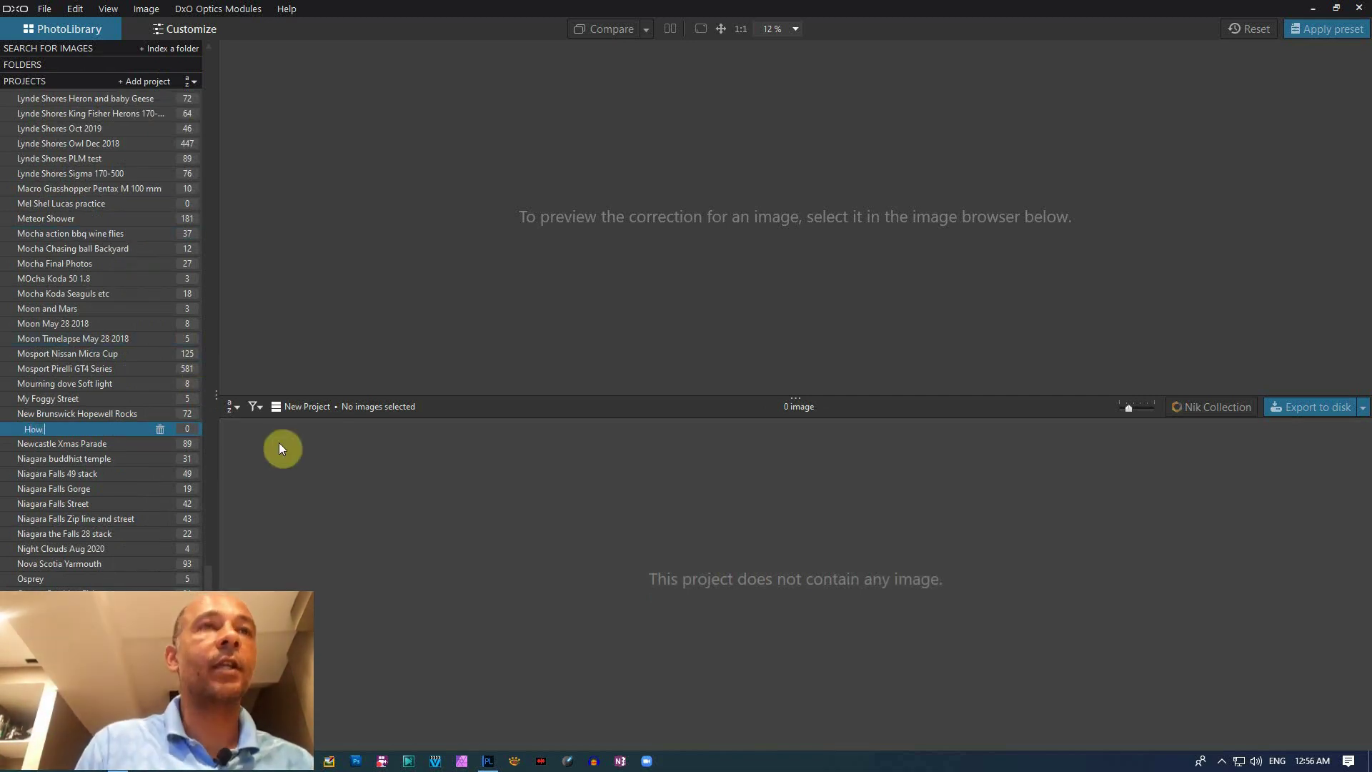
type(" I edit")
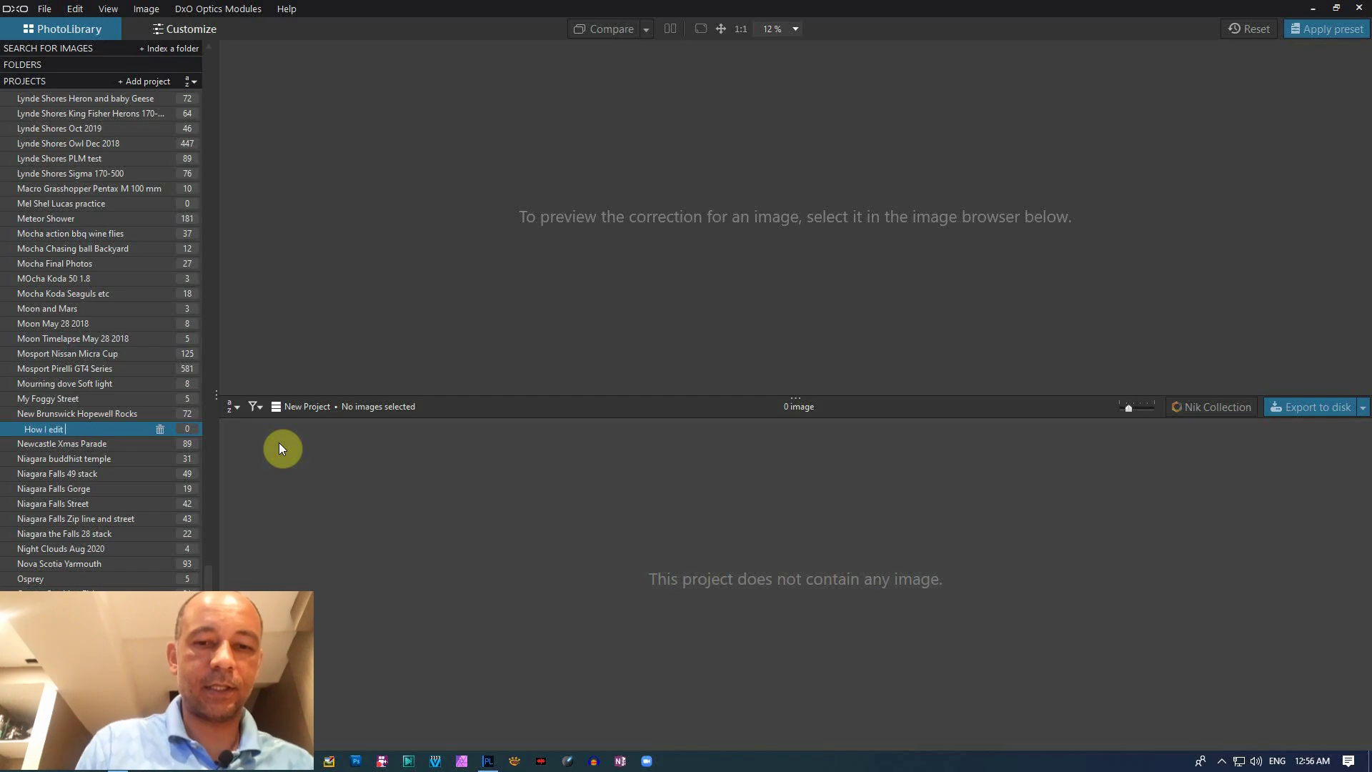
type(" photos")
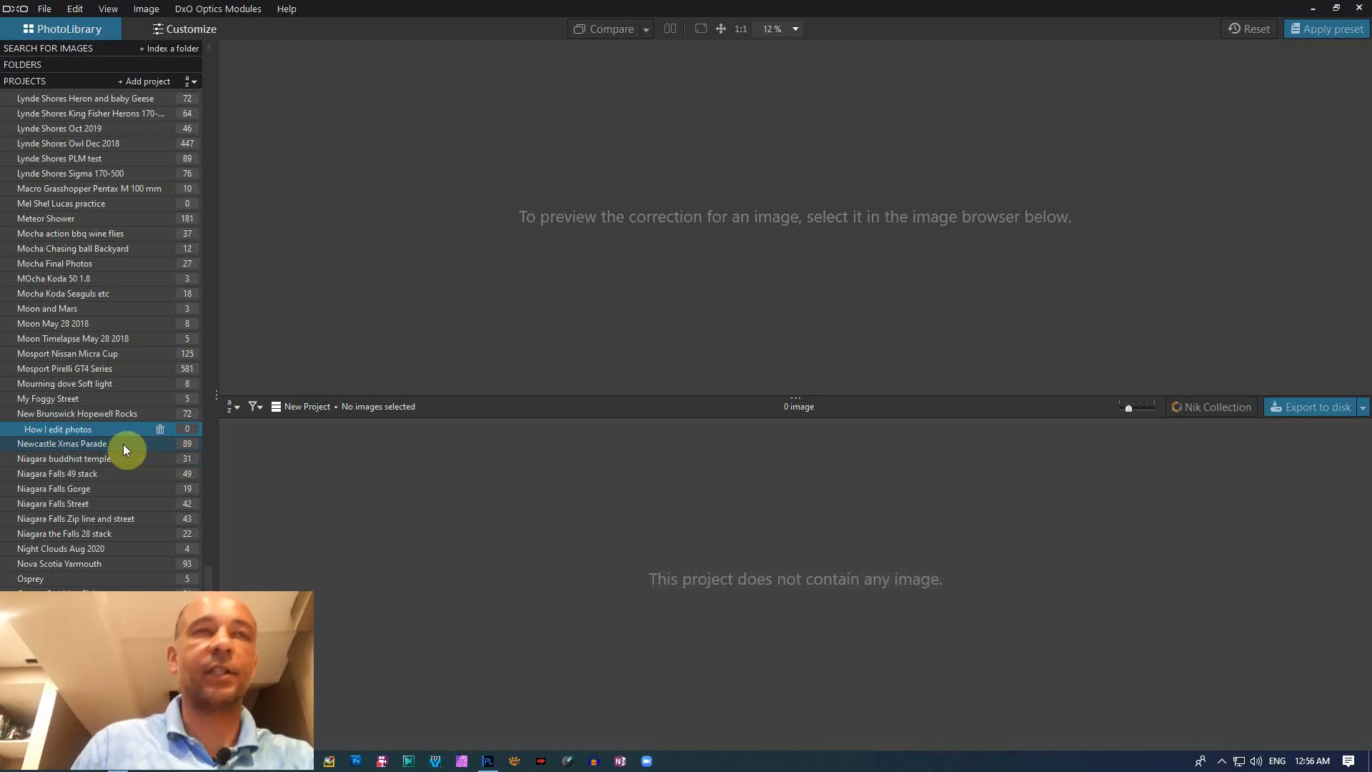
key("Return")
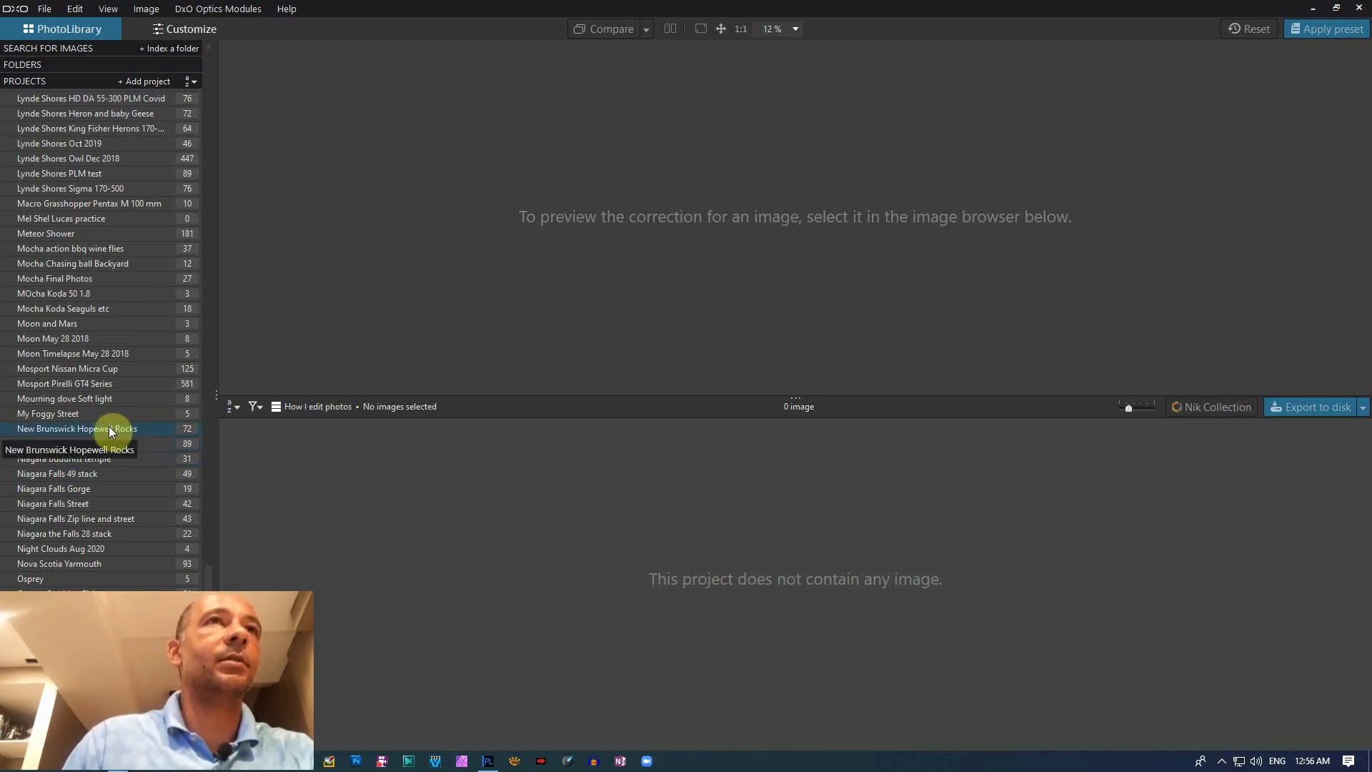
Return to the "How I edit my photos images and screen" folder to display its images again
scroll(131, 434, "up", 8)
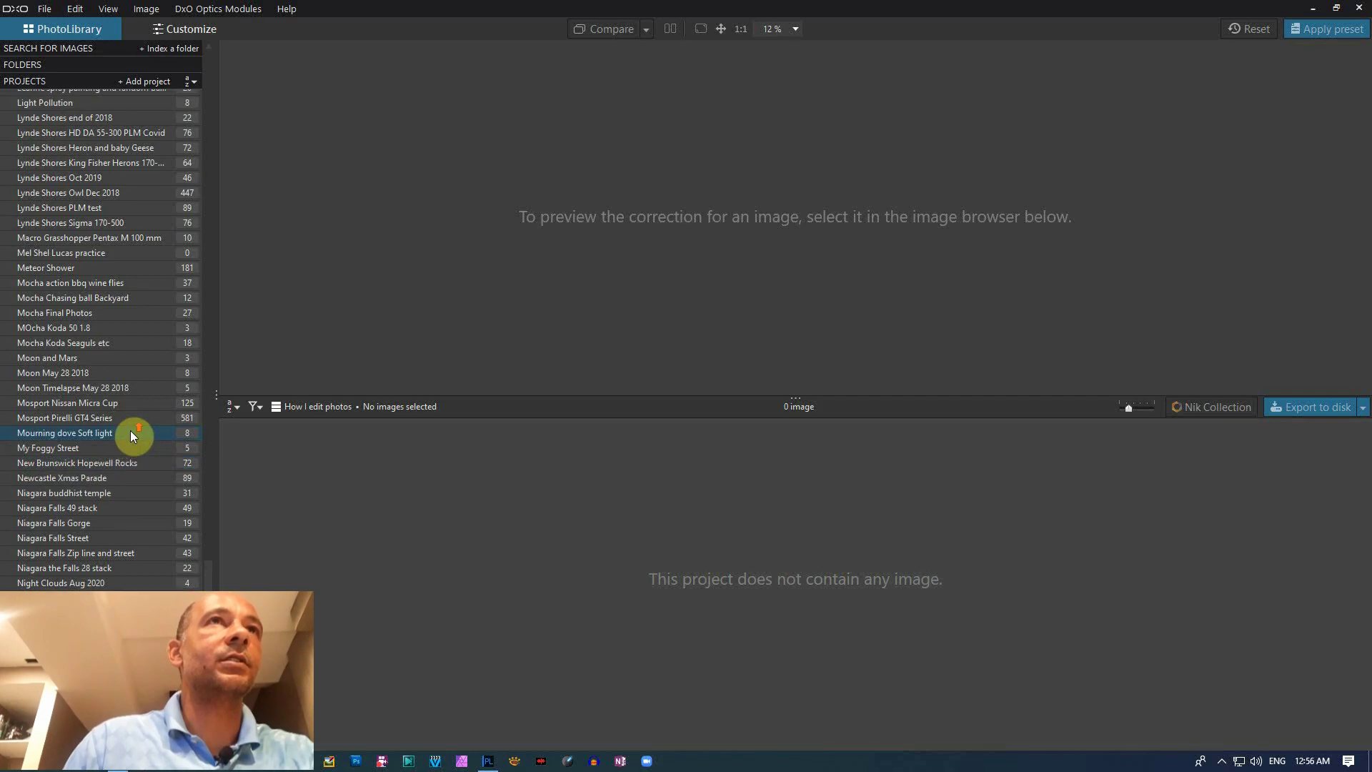
scroll(131, 433, "up", 10)
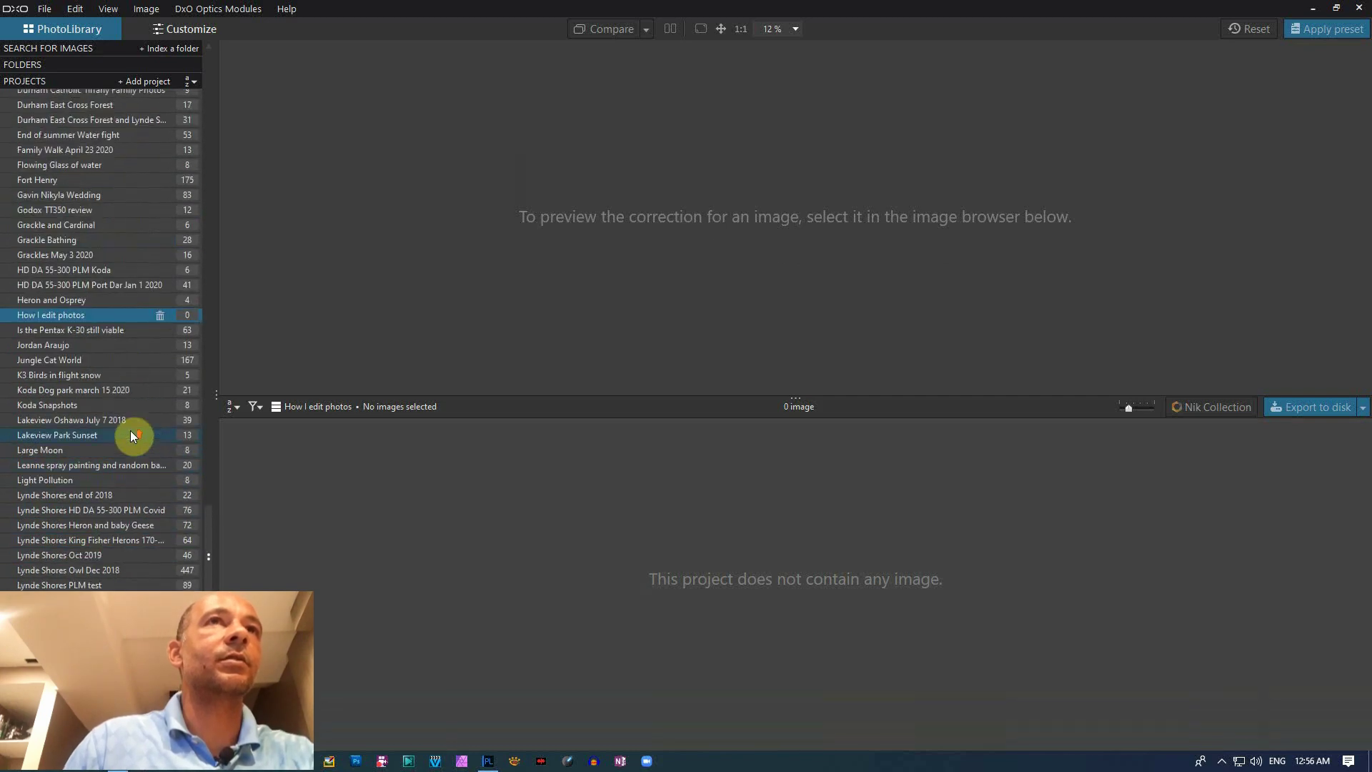
scroll(131, 425, "up", 10)
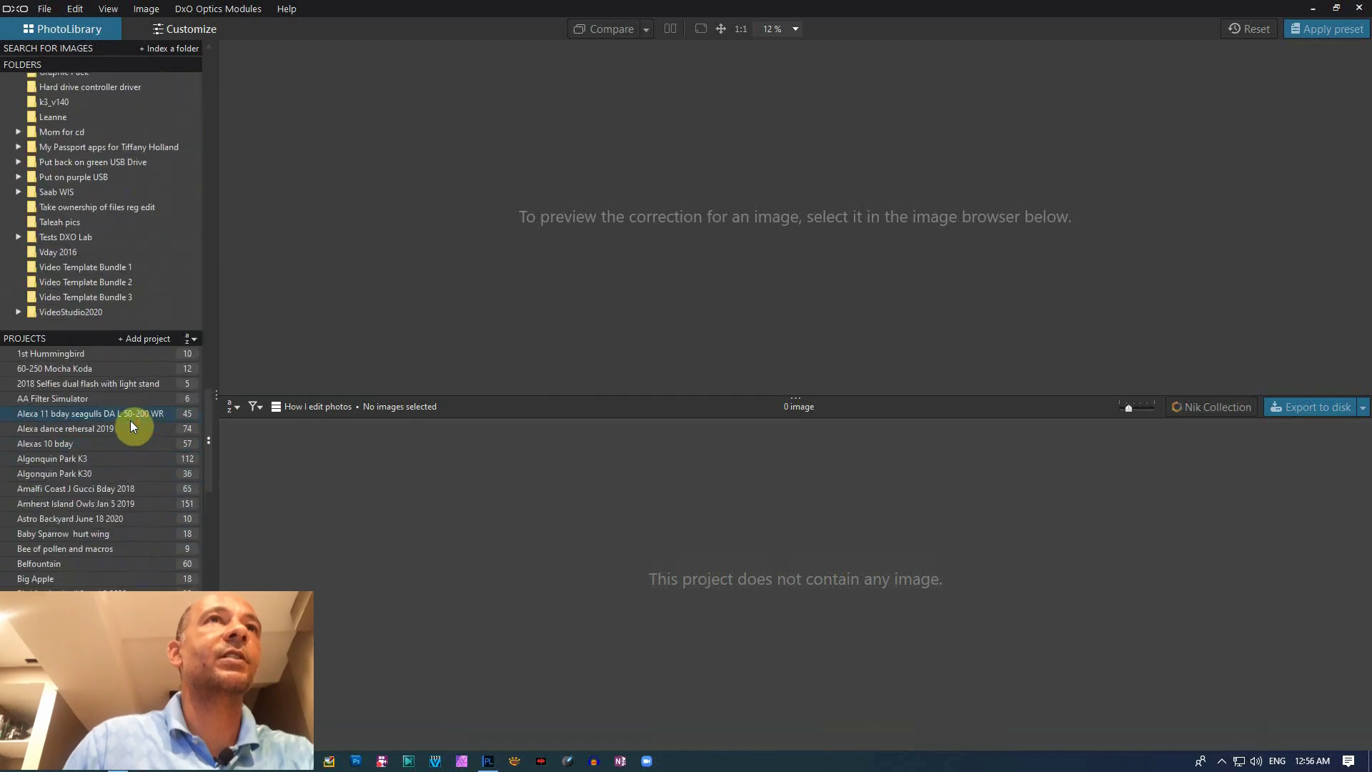
scroll(131, 426, "up", 6)
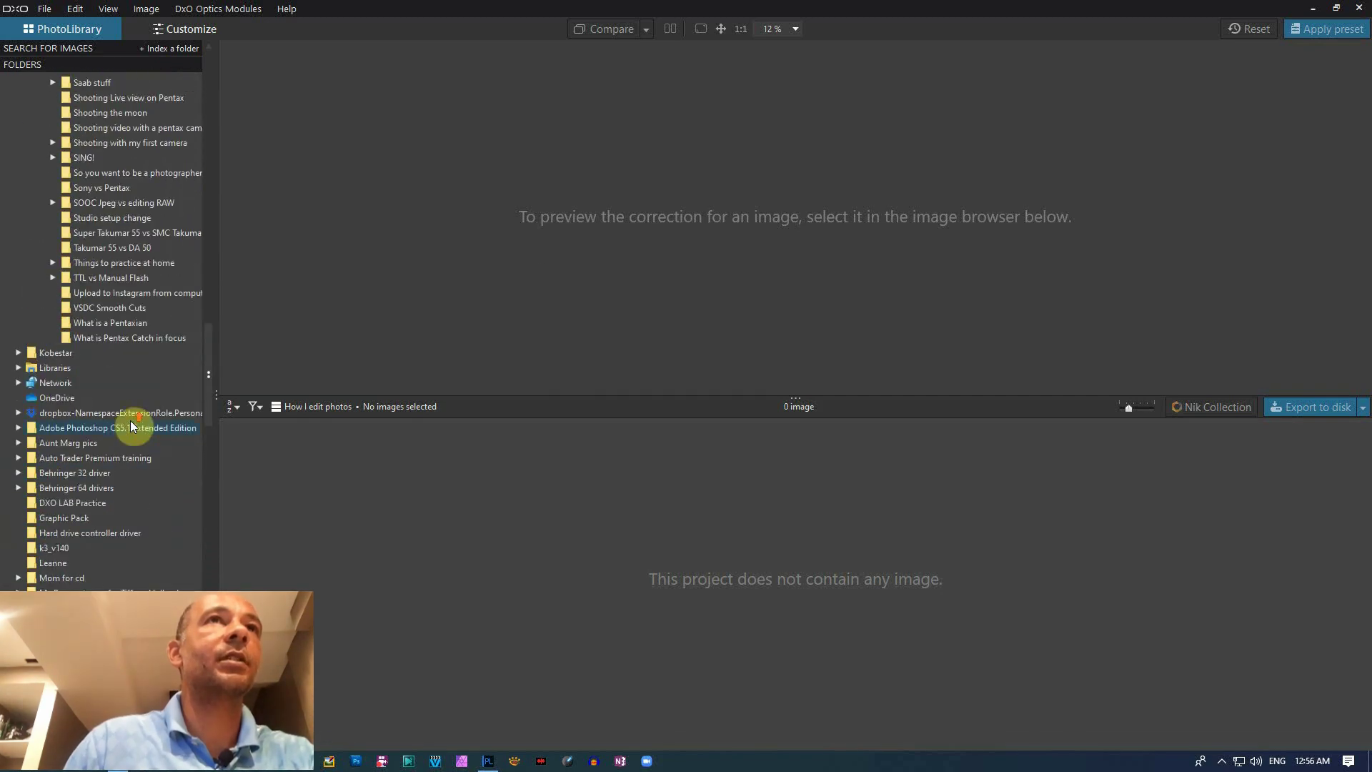
scroll(114, 320, "up", 5)
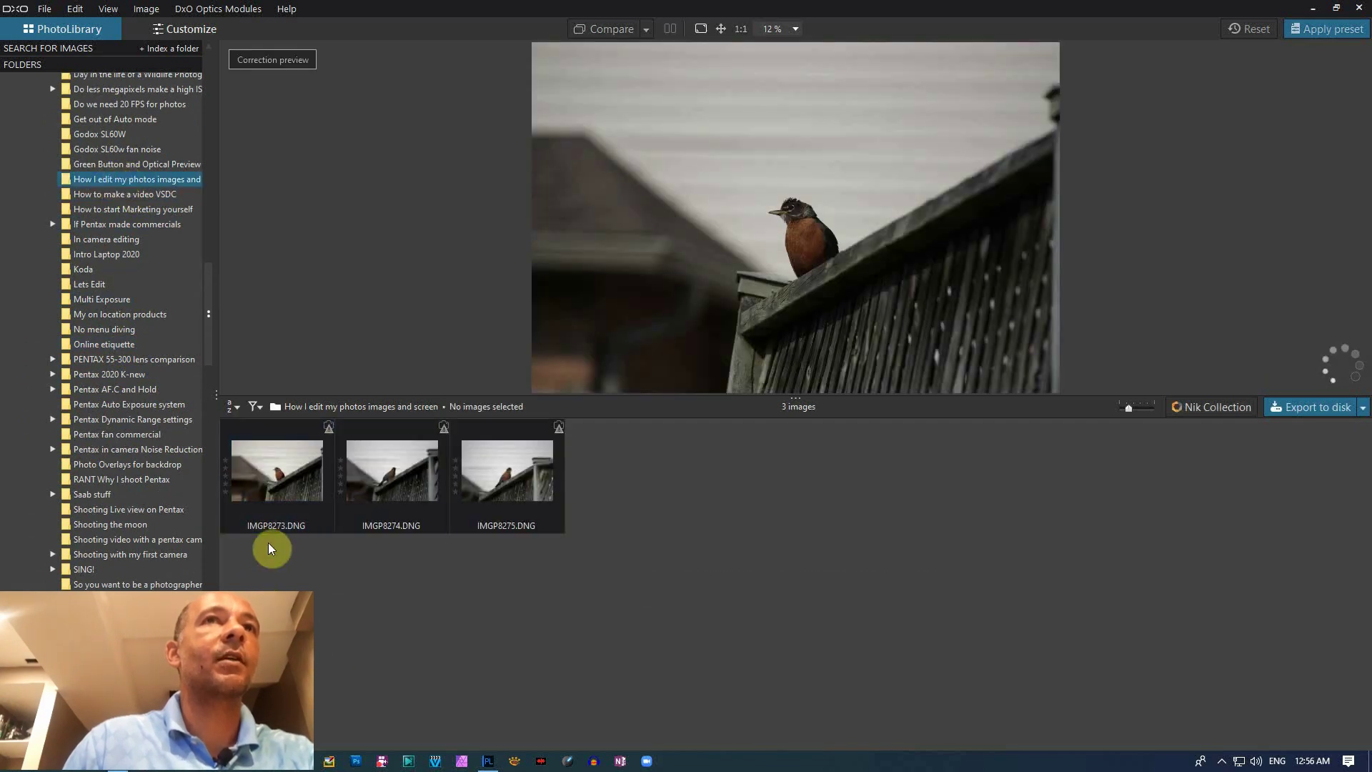
Select all three DNG images in the folder and add them to the "How I edit photos" project
left_click(270, 499)
left_click(526, 499)
left_click(268, 474)
left_click(513, 490, "ctrl")
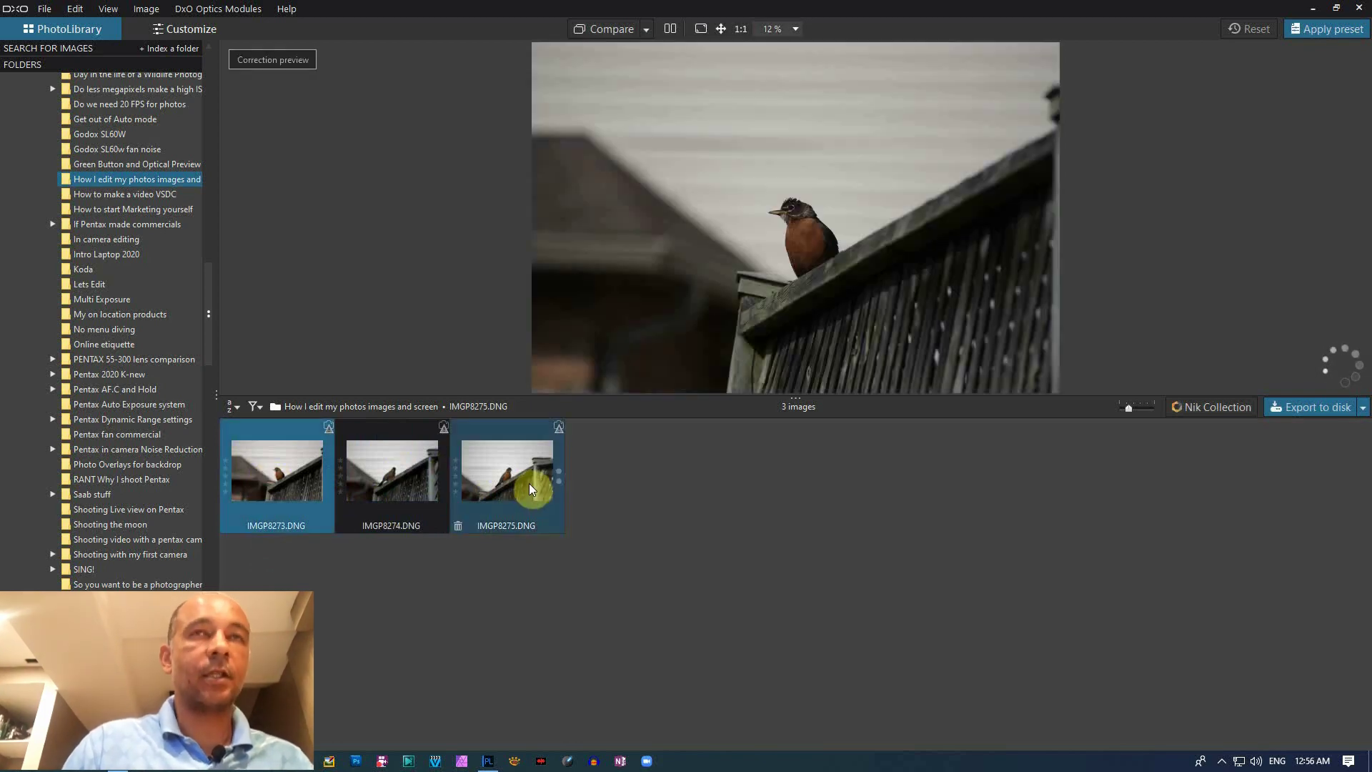
key("ctrl+a")
scroll(131, 501, "down", 1)
scroll(133, 507, "down", 10)
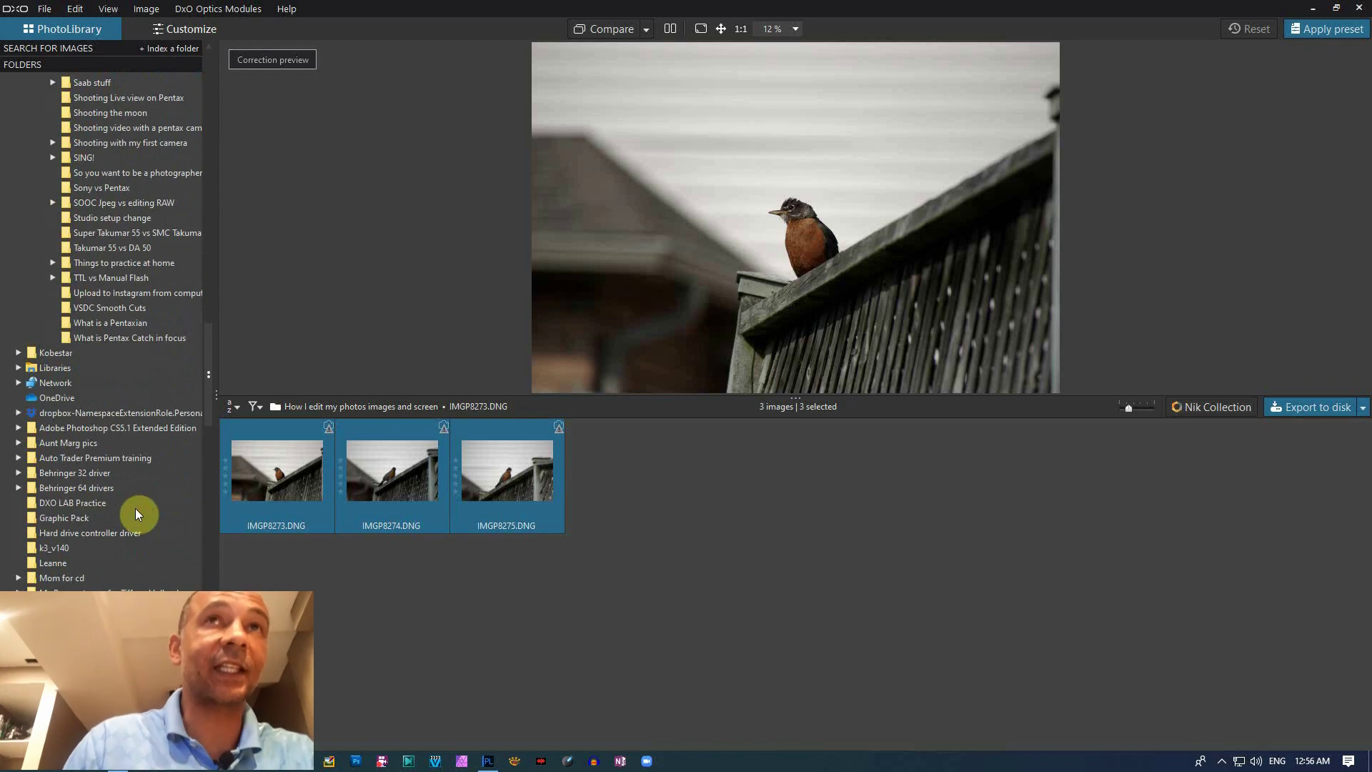
scroll(136, 508, "down", 6)
scroll(140, 508, "down", 9)
scroll(117, 547, "down", 15)
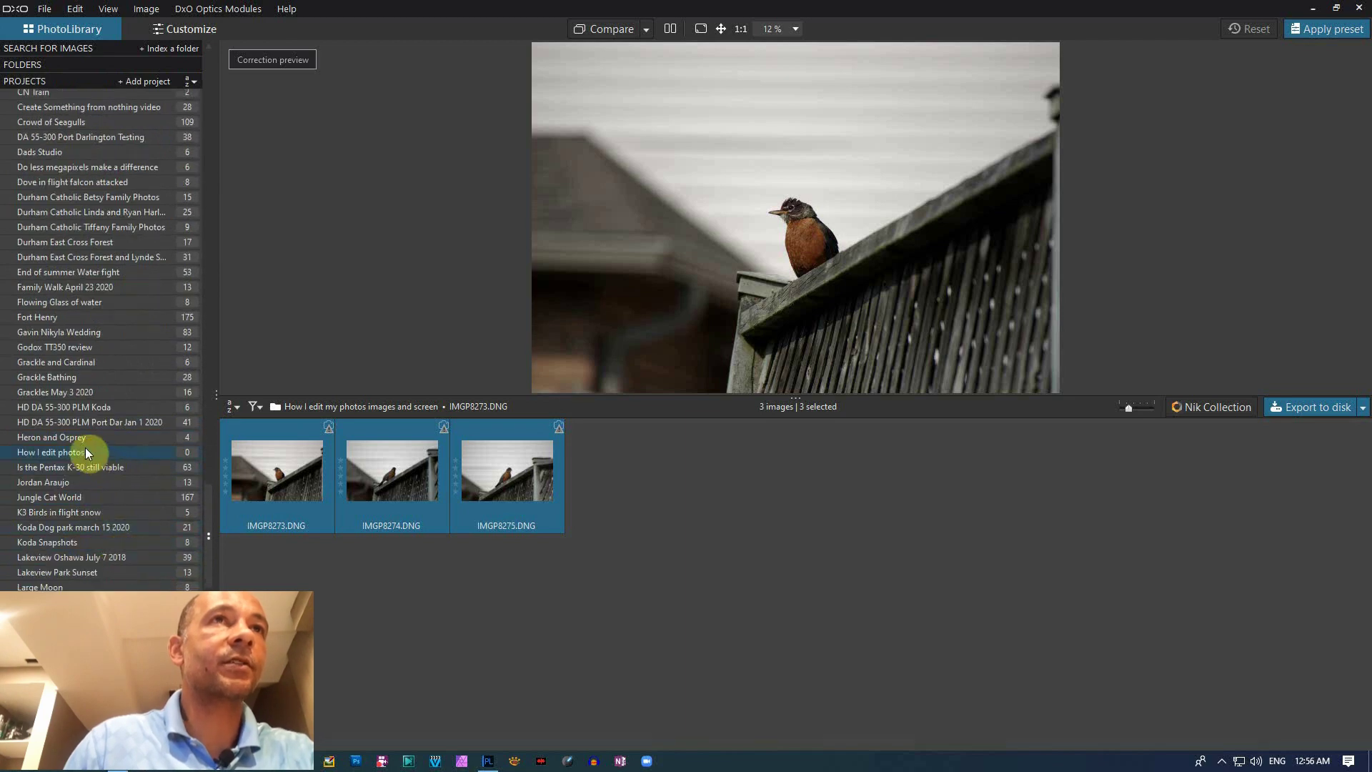
left_click_drag(281, 466, 64, 455)
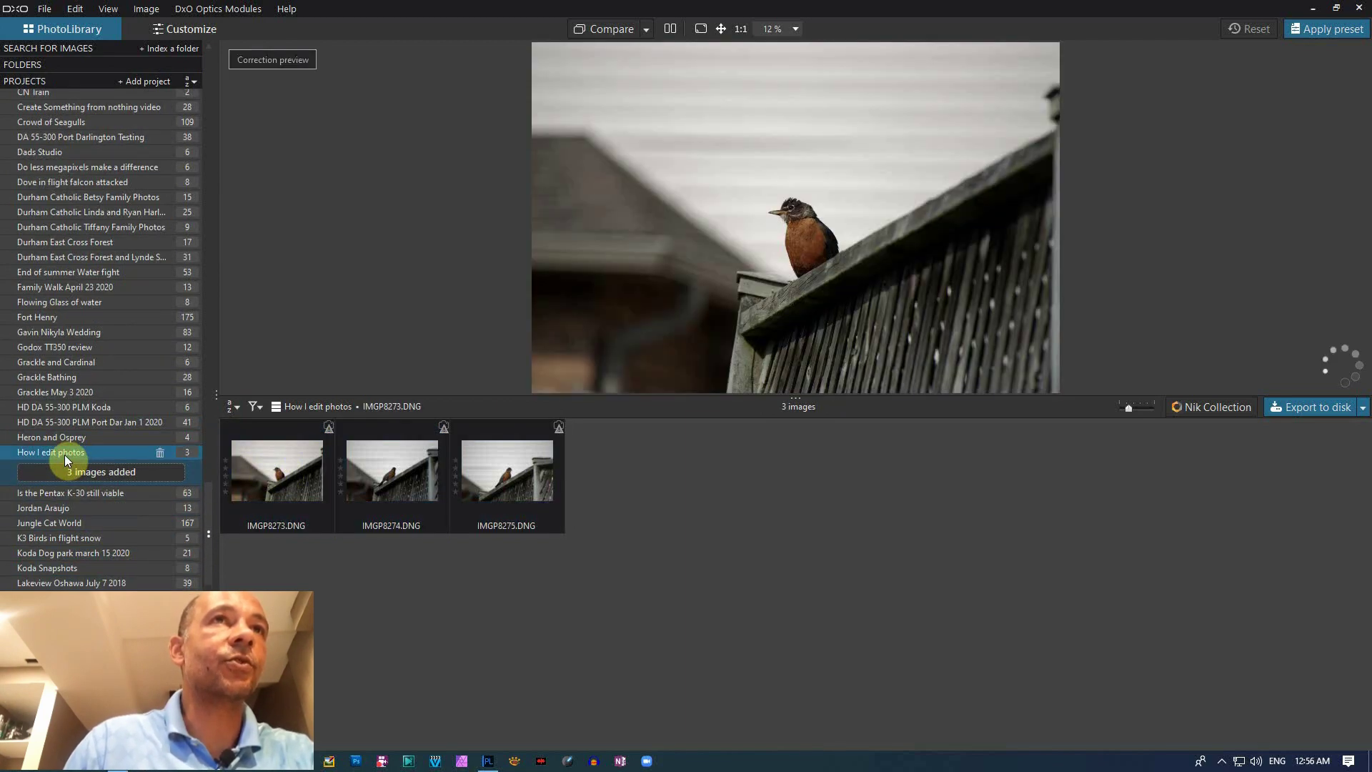
Select IMGP8273.DNG in the "How I edit photos" project and open it for editing in Customize mode
left_click(65, 454)
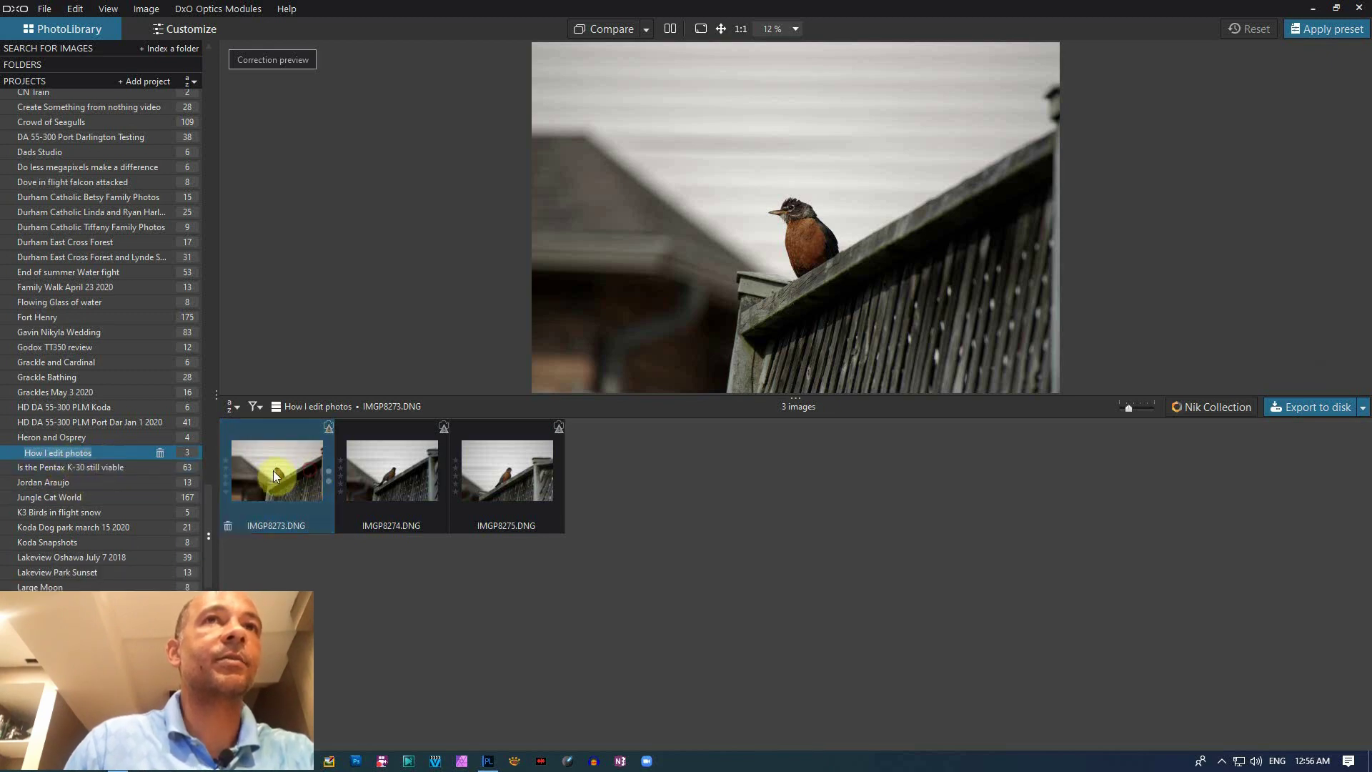
left_click(522, 481, "ctrl")
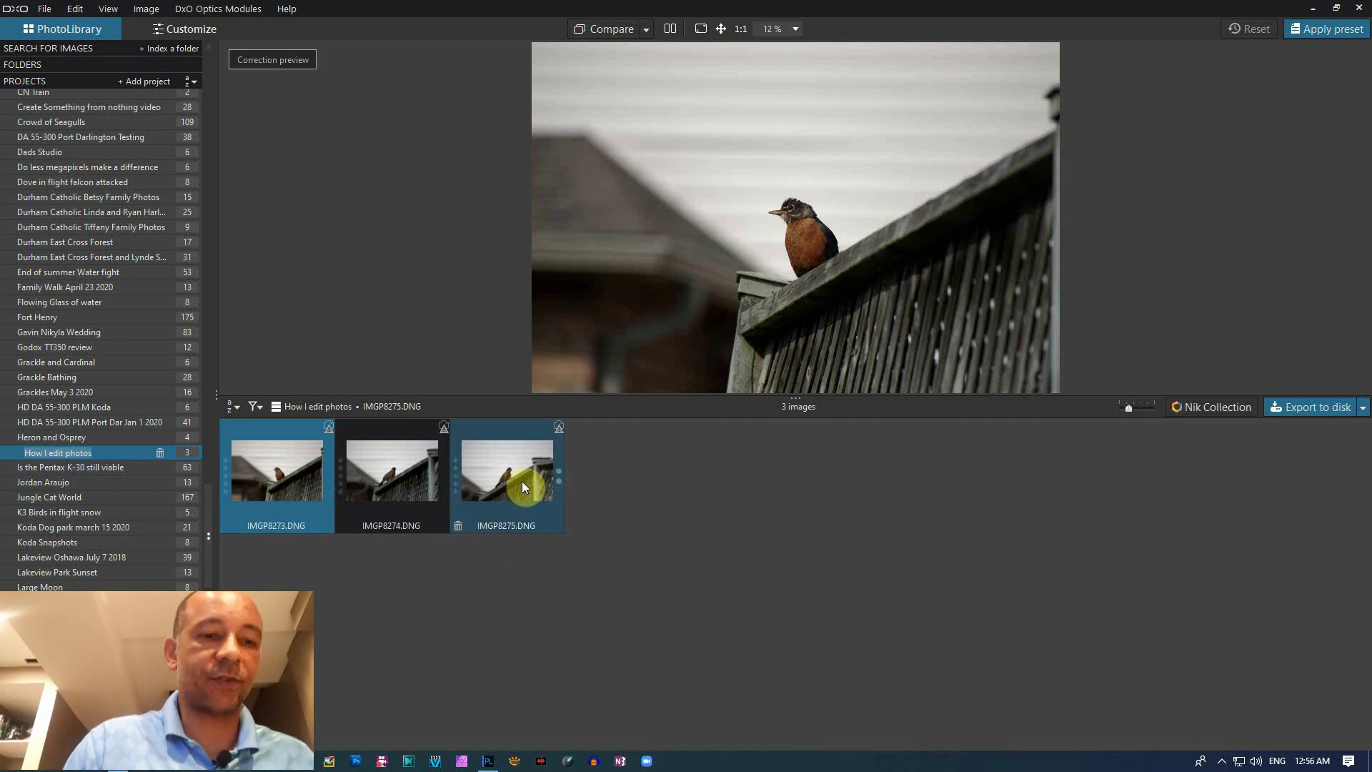
key("ctrl+a")
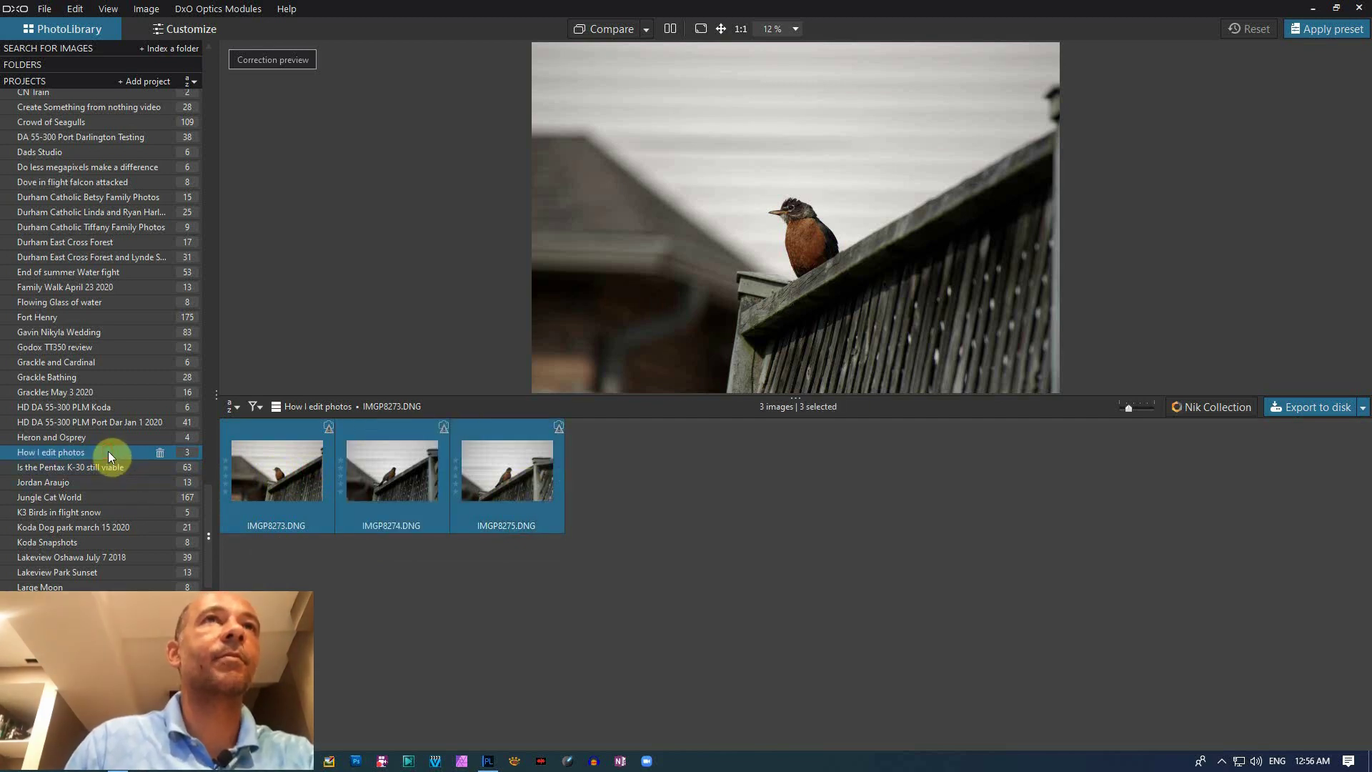
left_click(296, 452)
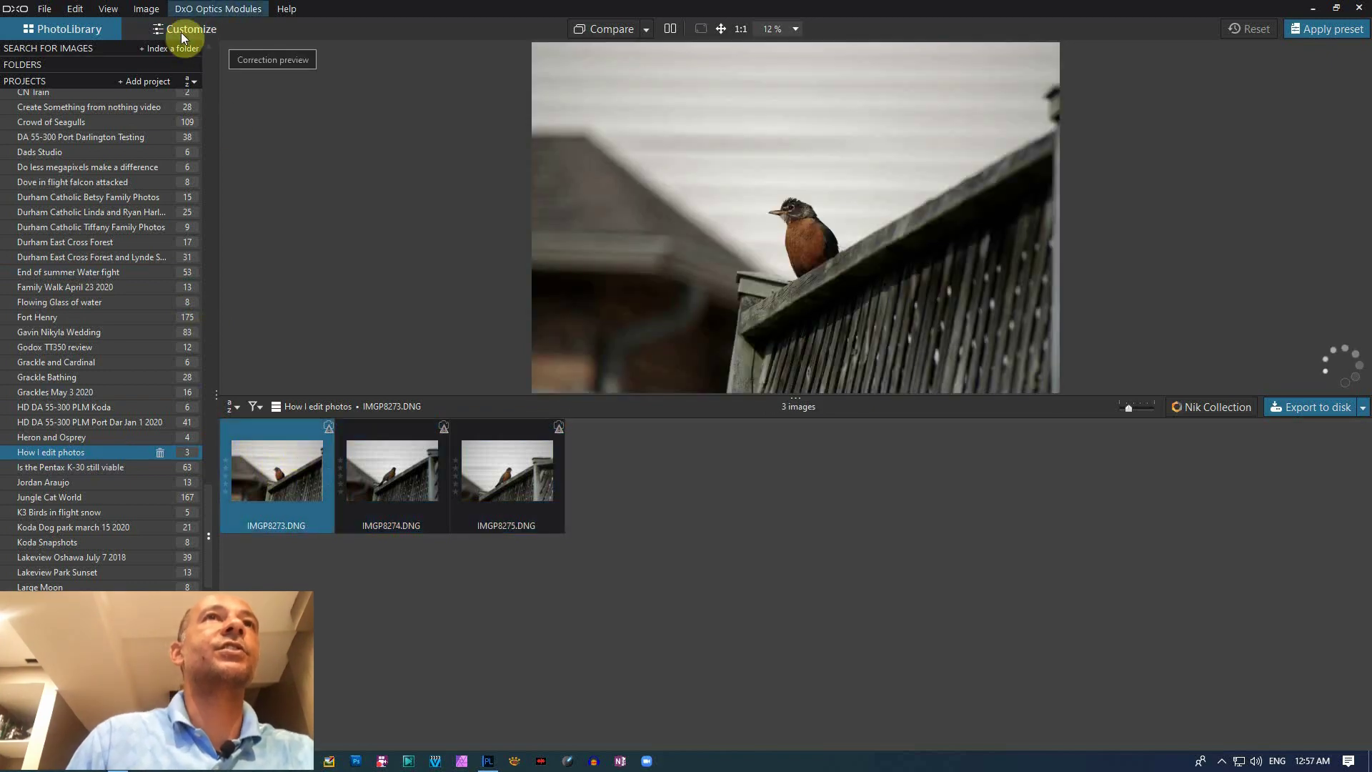
left_click(182, 32)
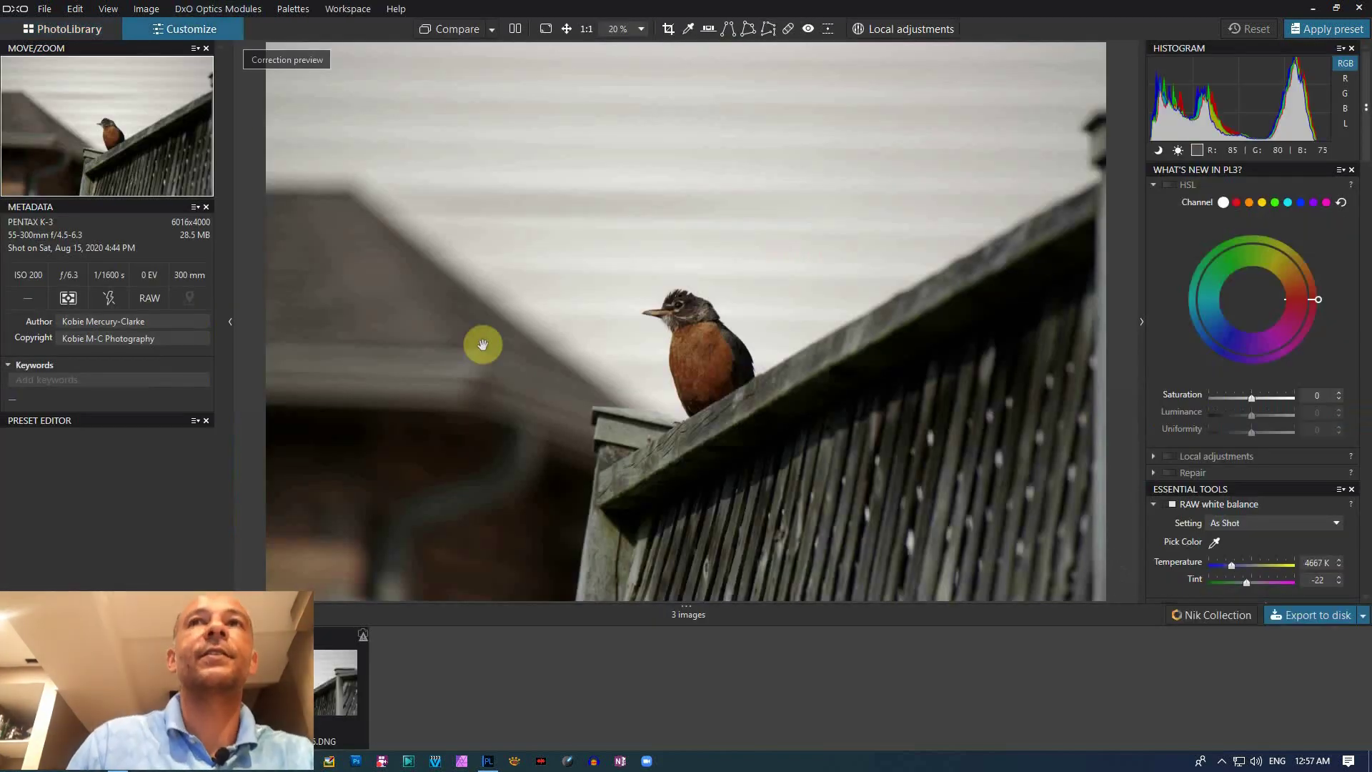
Compare the bird photo with its uncorrected version and collapse the HSL section
left_click(461, 28)
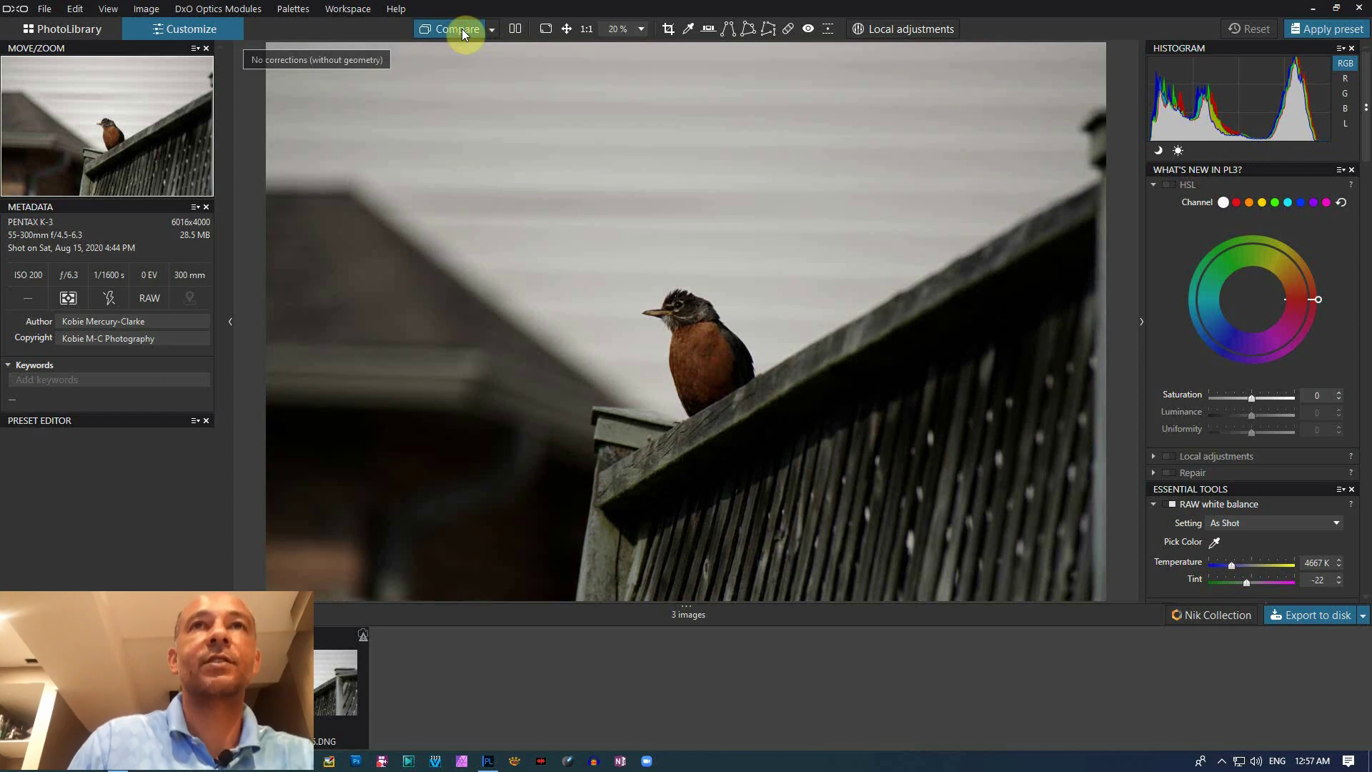
left_click_drag(462, 28, 458, 28)
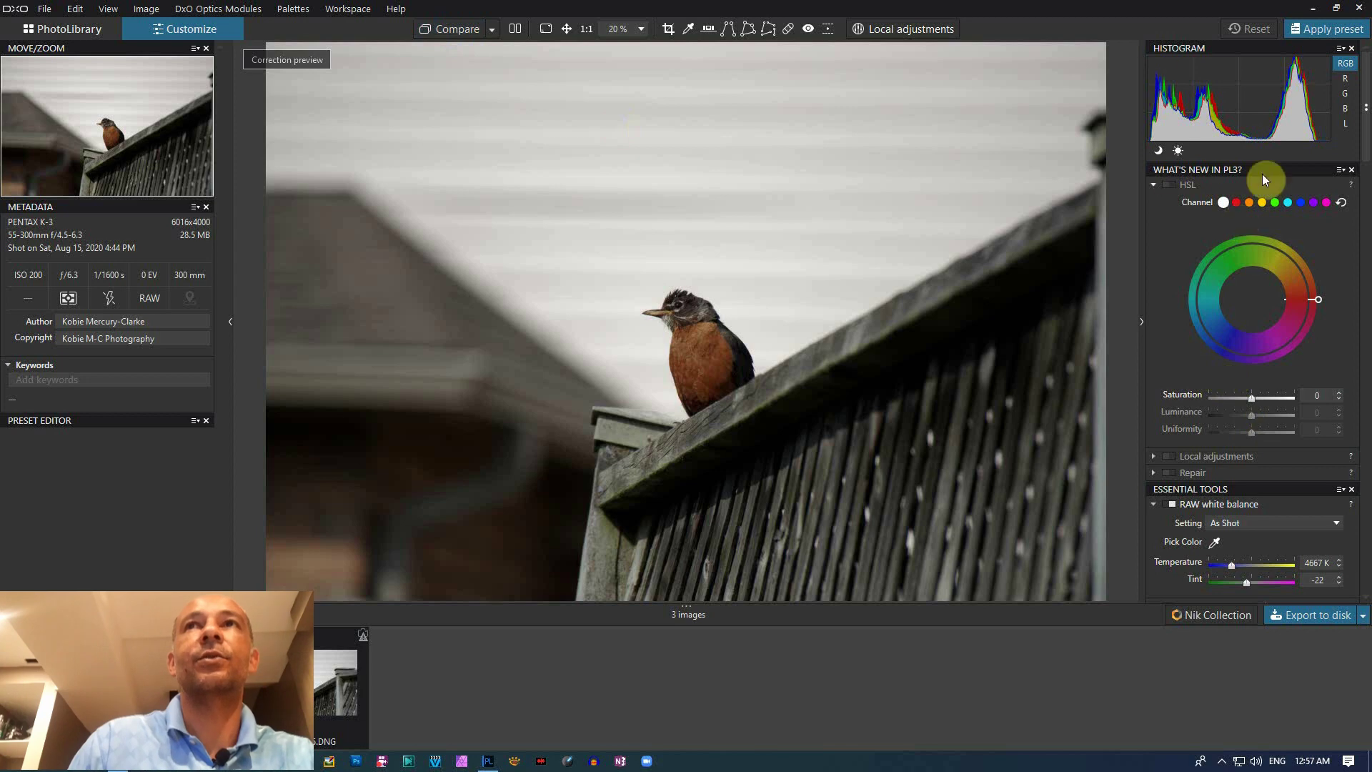
left_click(1155, 183)
left_click_drag(458, 40, 457, 39)
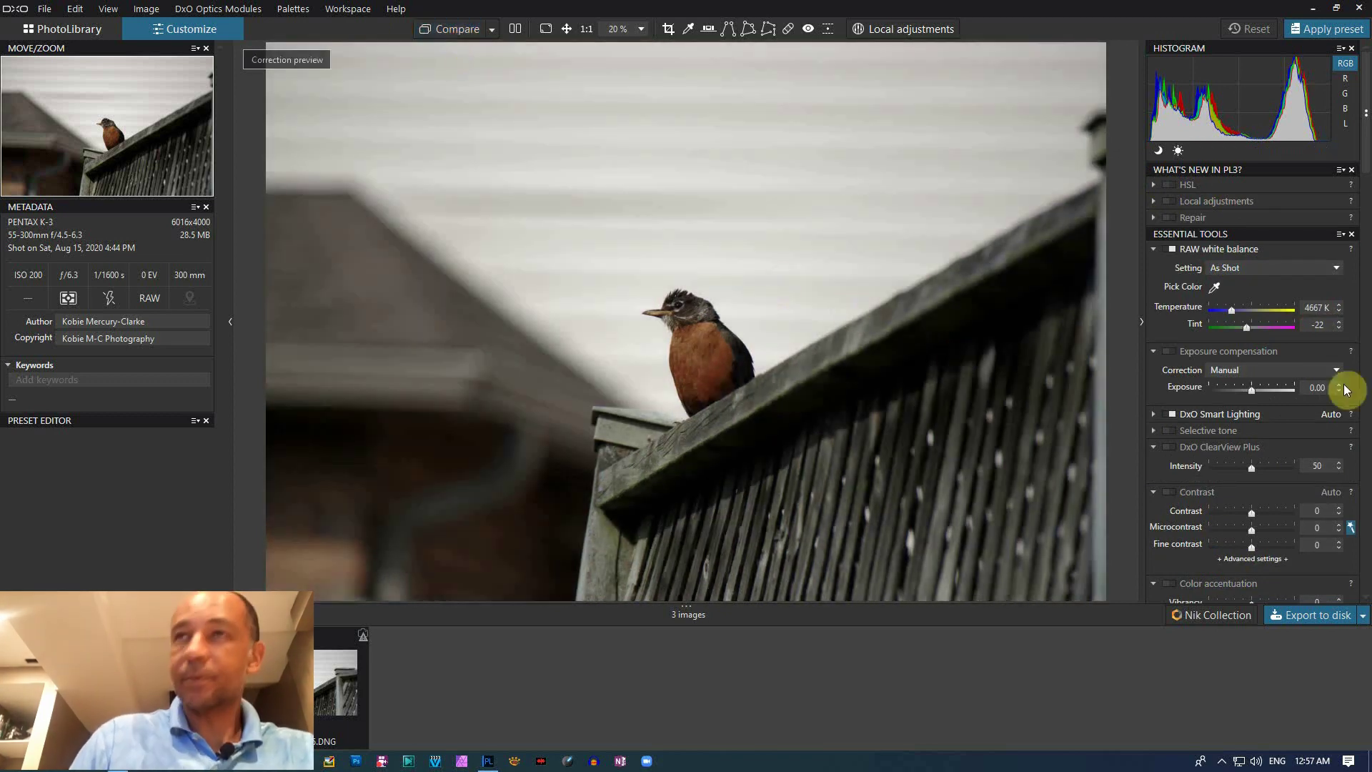
Raise the bird photo's Contrast to 36
scroll(1329, 431, "down", 2)
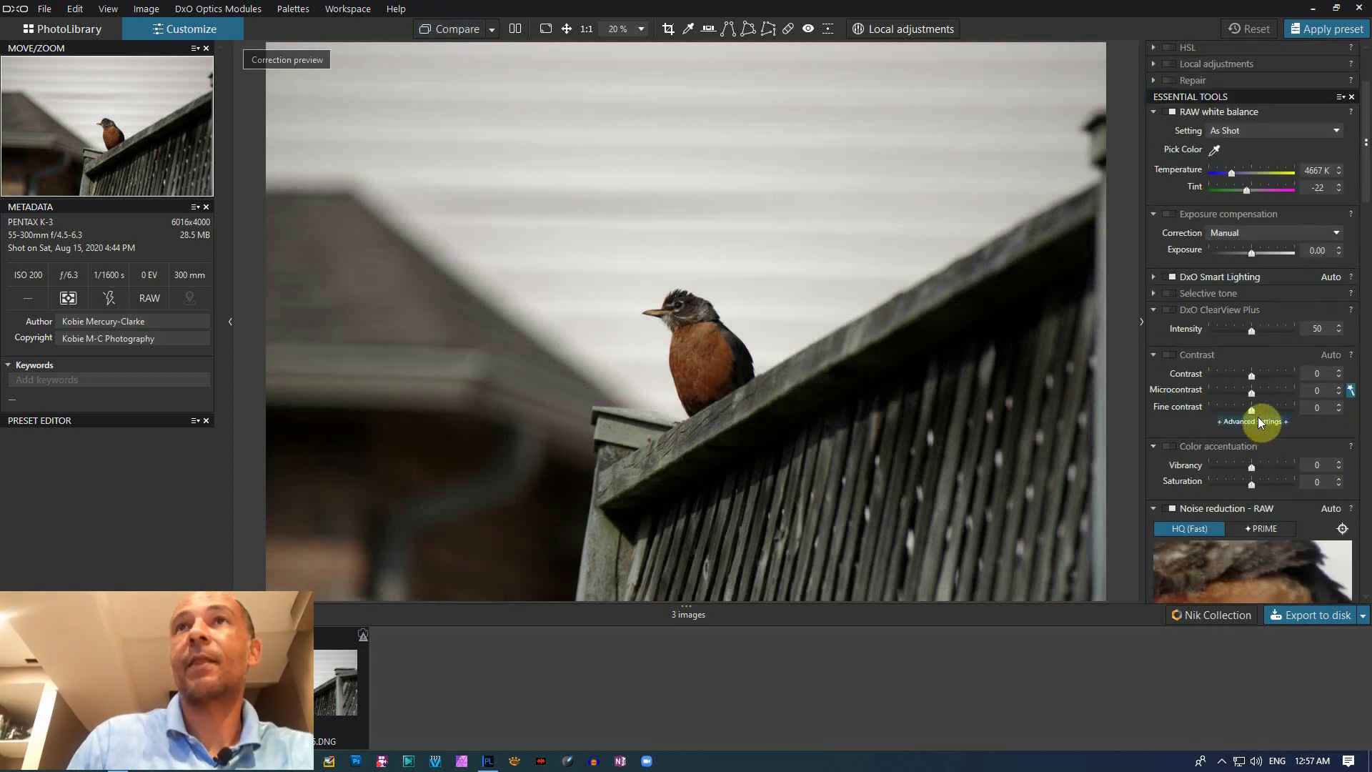
left_click_drag(1253, 374, 1265, 375)
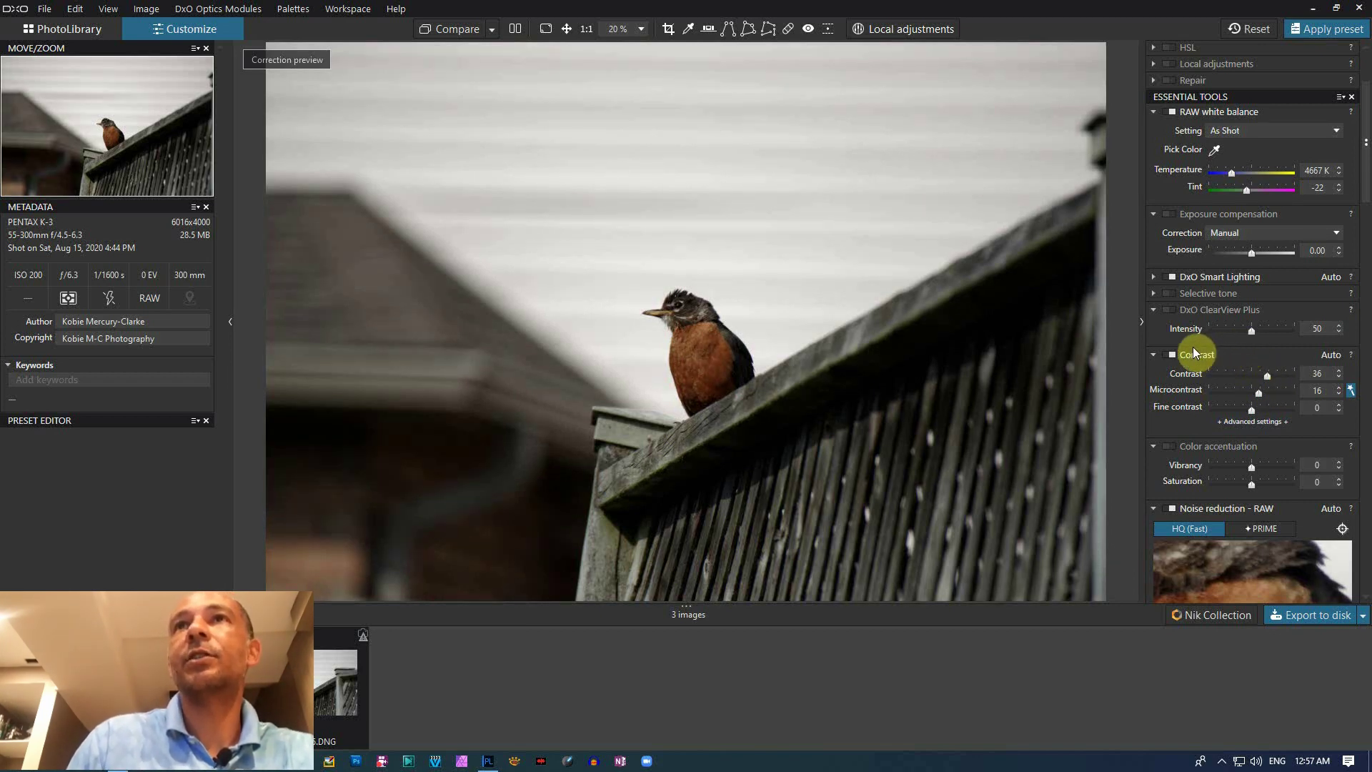
scroll(1190, 349, "down", 1)
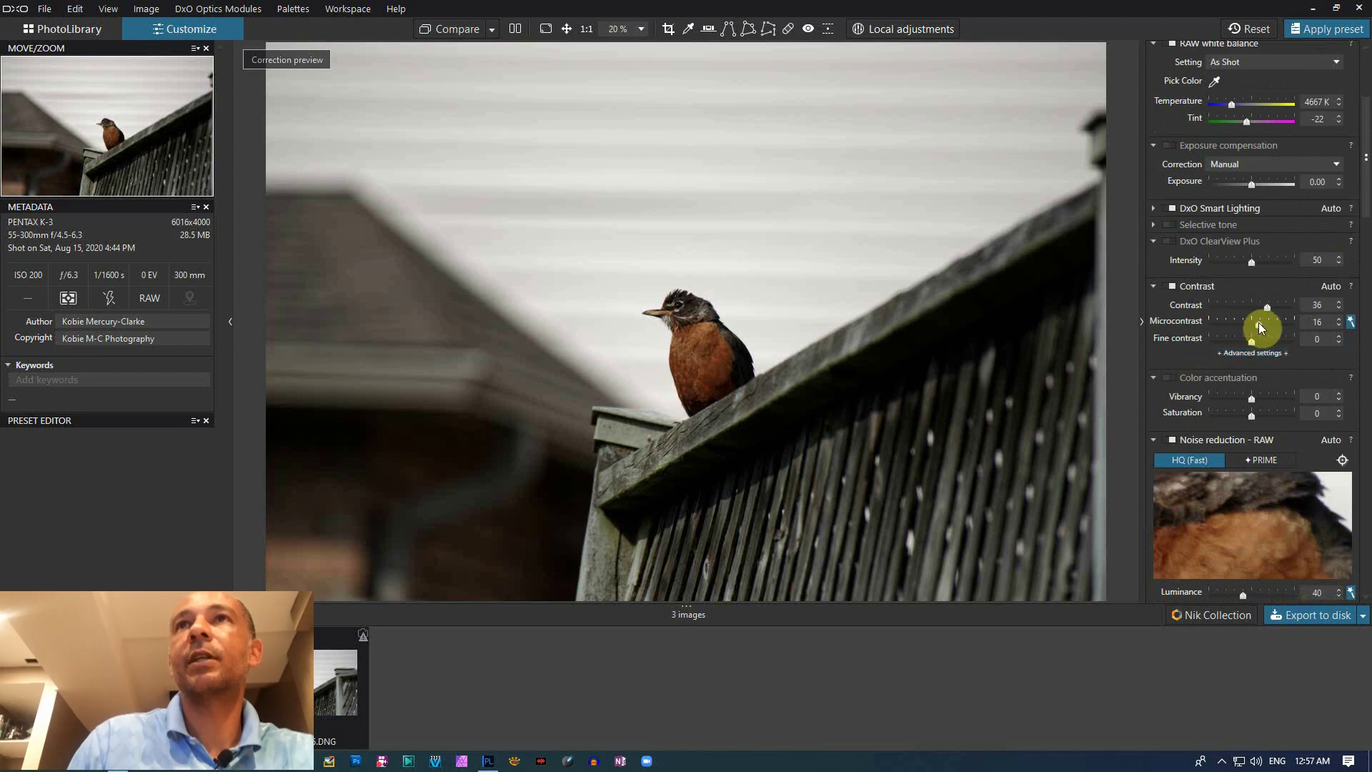
Set the first bird photo's Microcontrast to 9 and inspect the bird's head and breast at 100%
left_click_drag(1259, 327, 1258, 327)
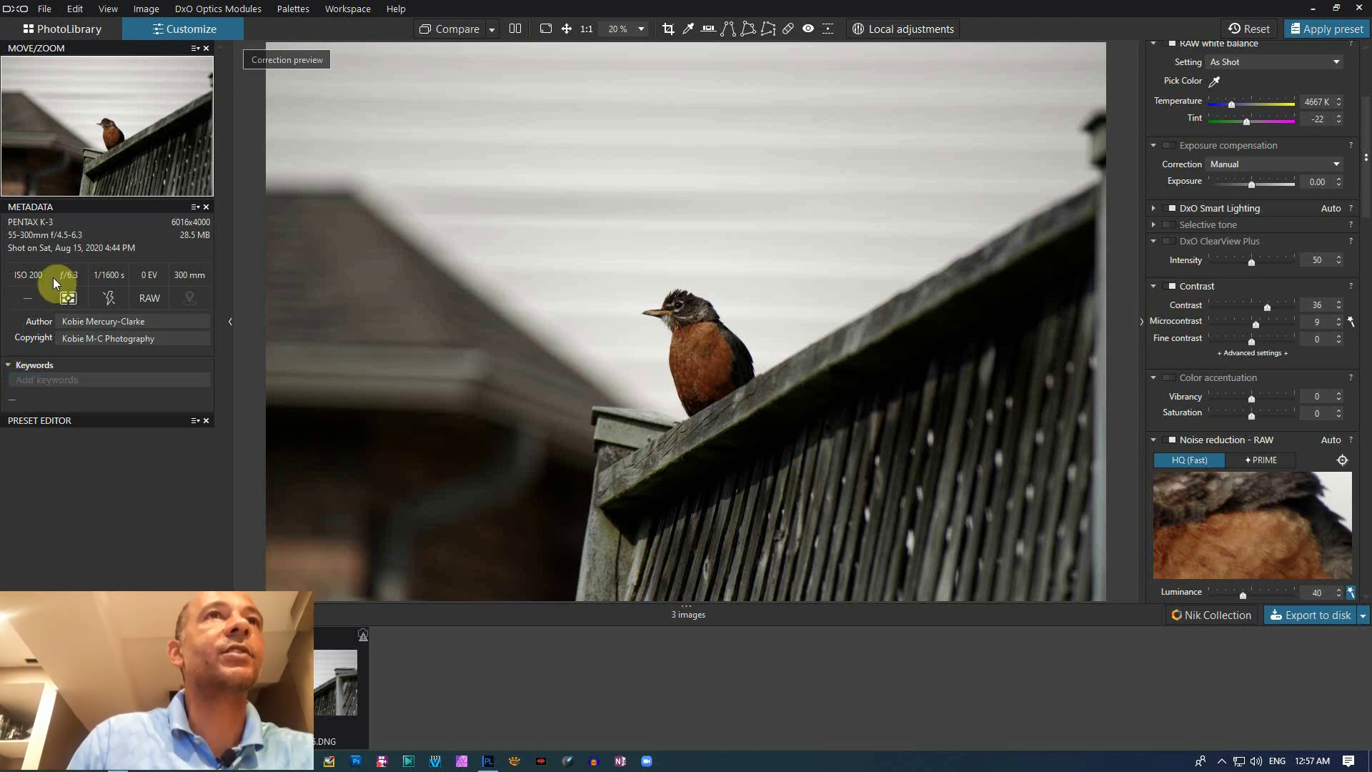
scroll(1209, 389, "down", 3)
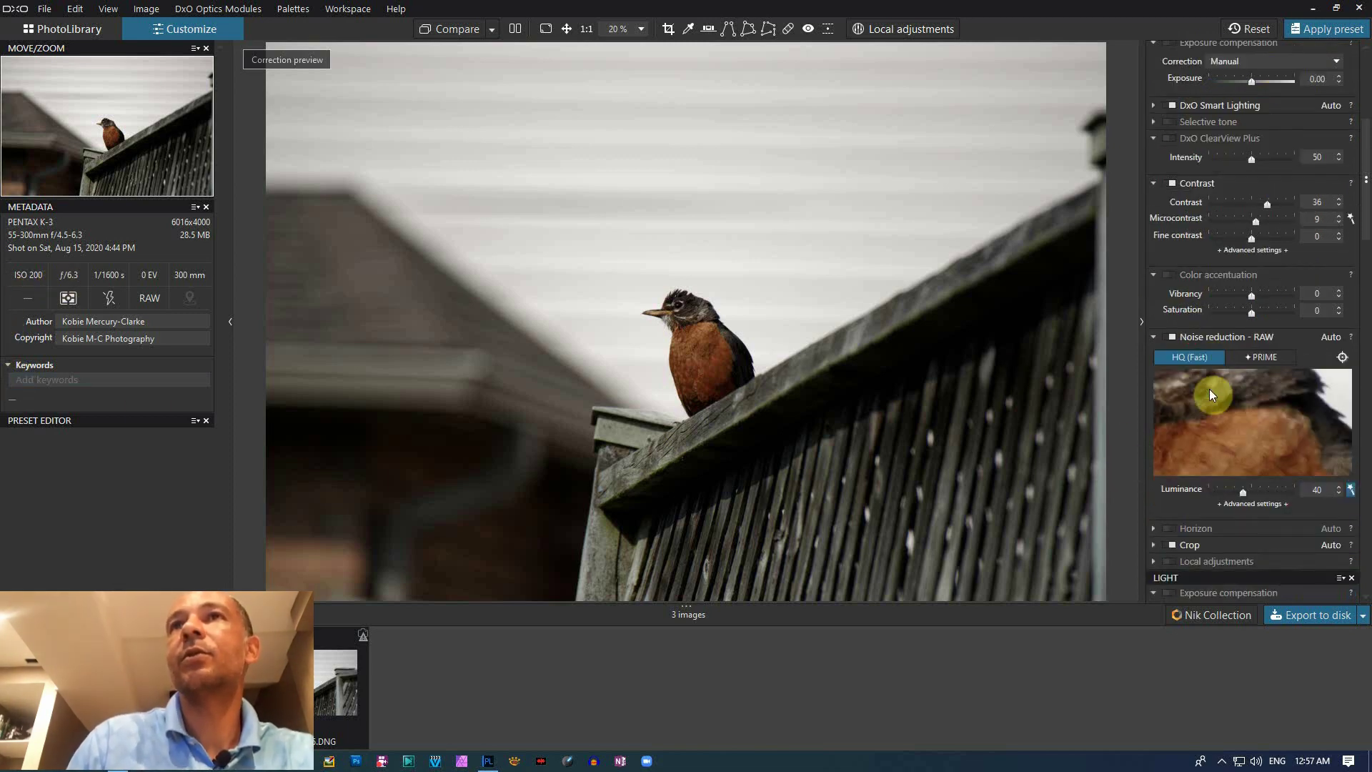
scroll(1209, 389, "down", 2)
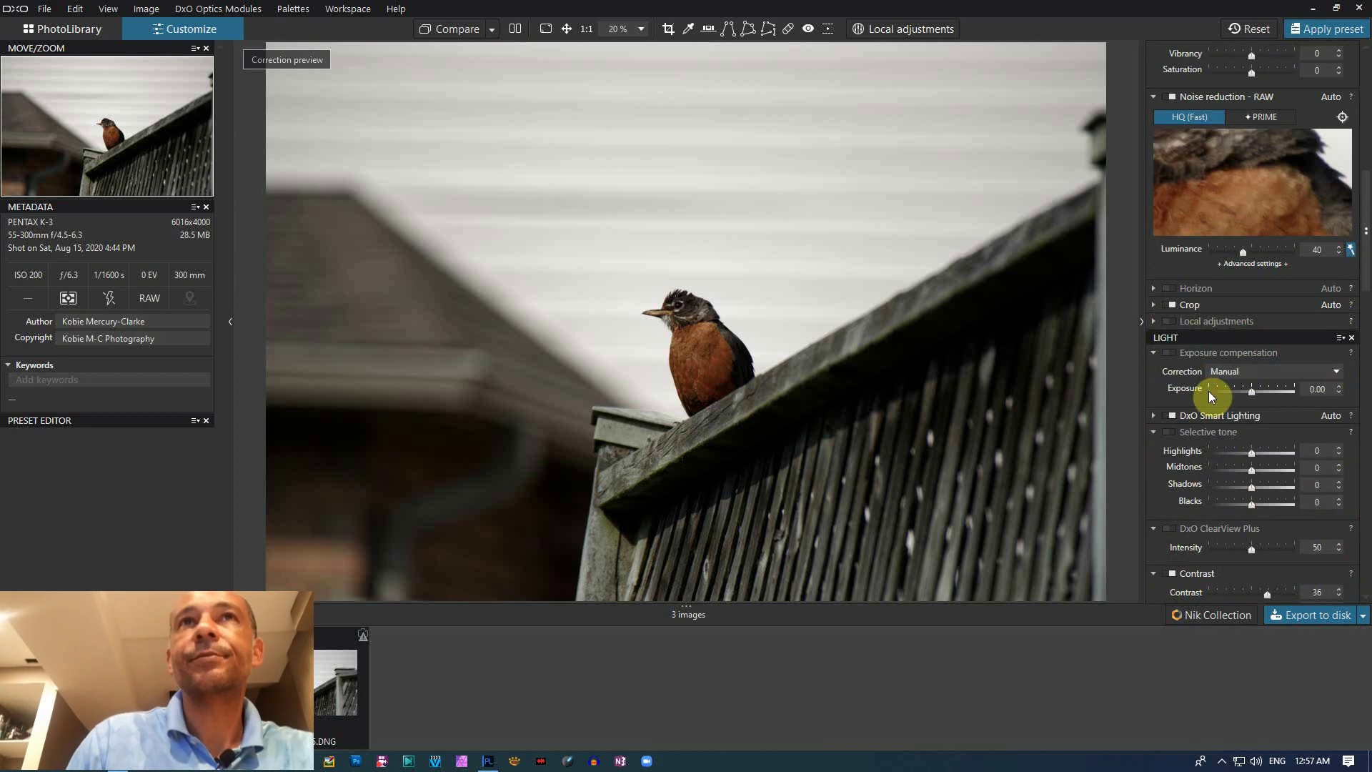
left_click(586, 29)
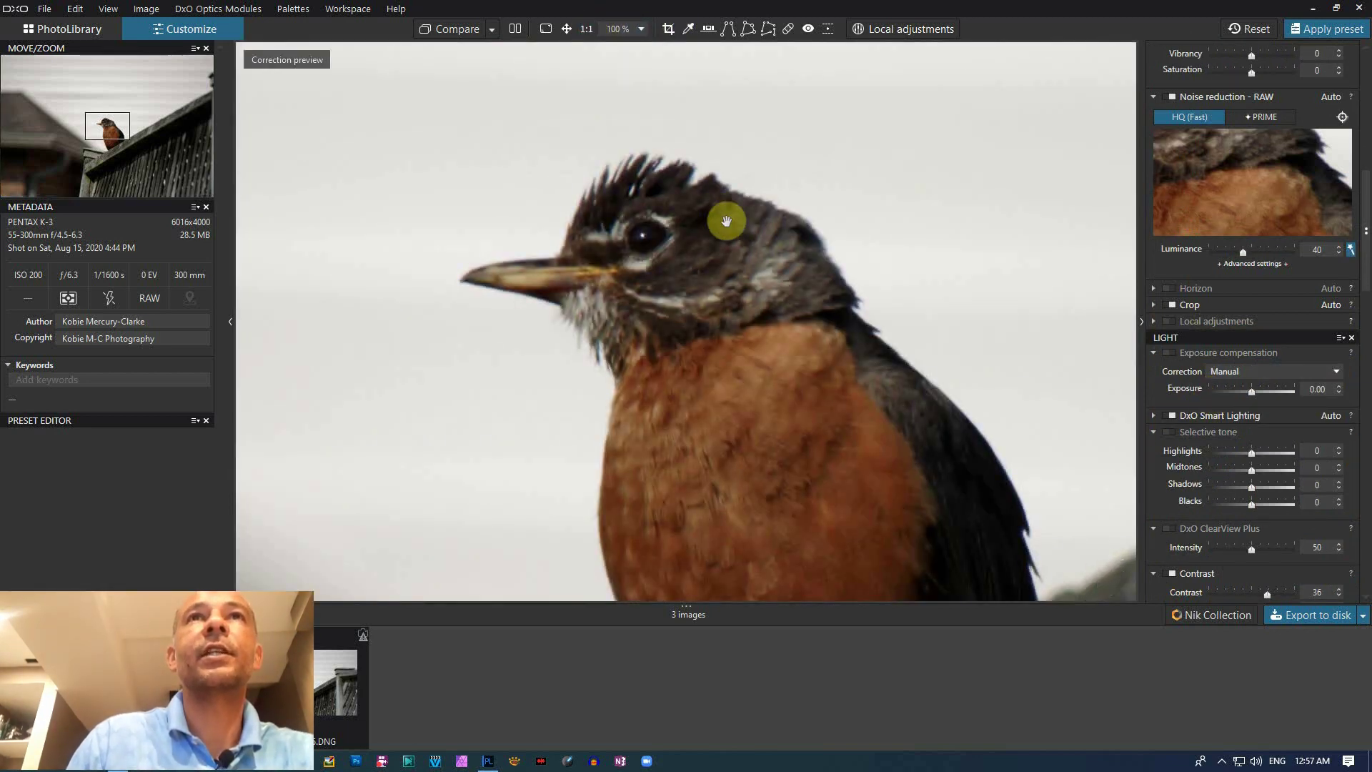
left_click_drag(873, 502, 722, 294)
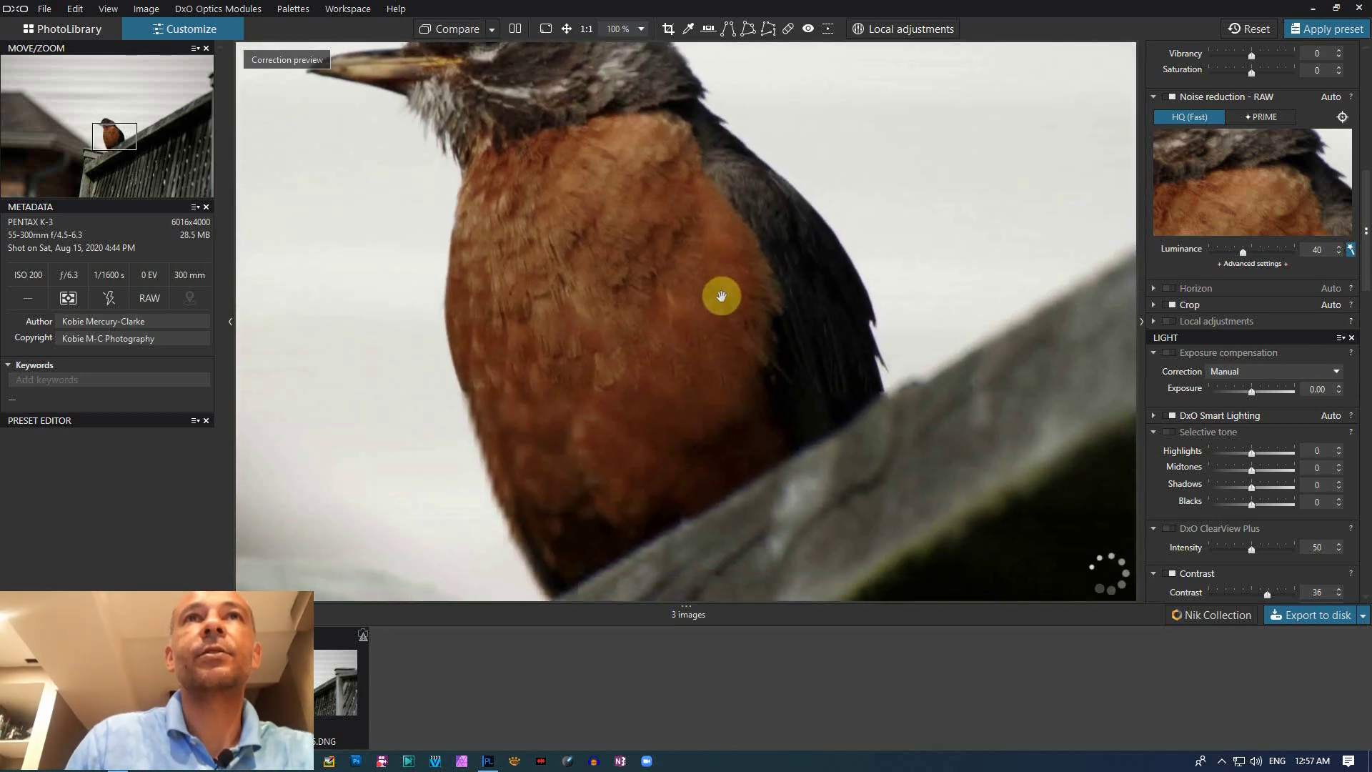
left_click_drag(634, 258, 652, 425)
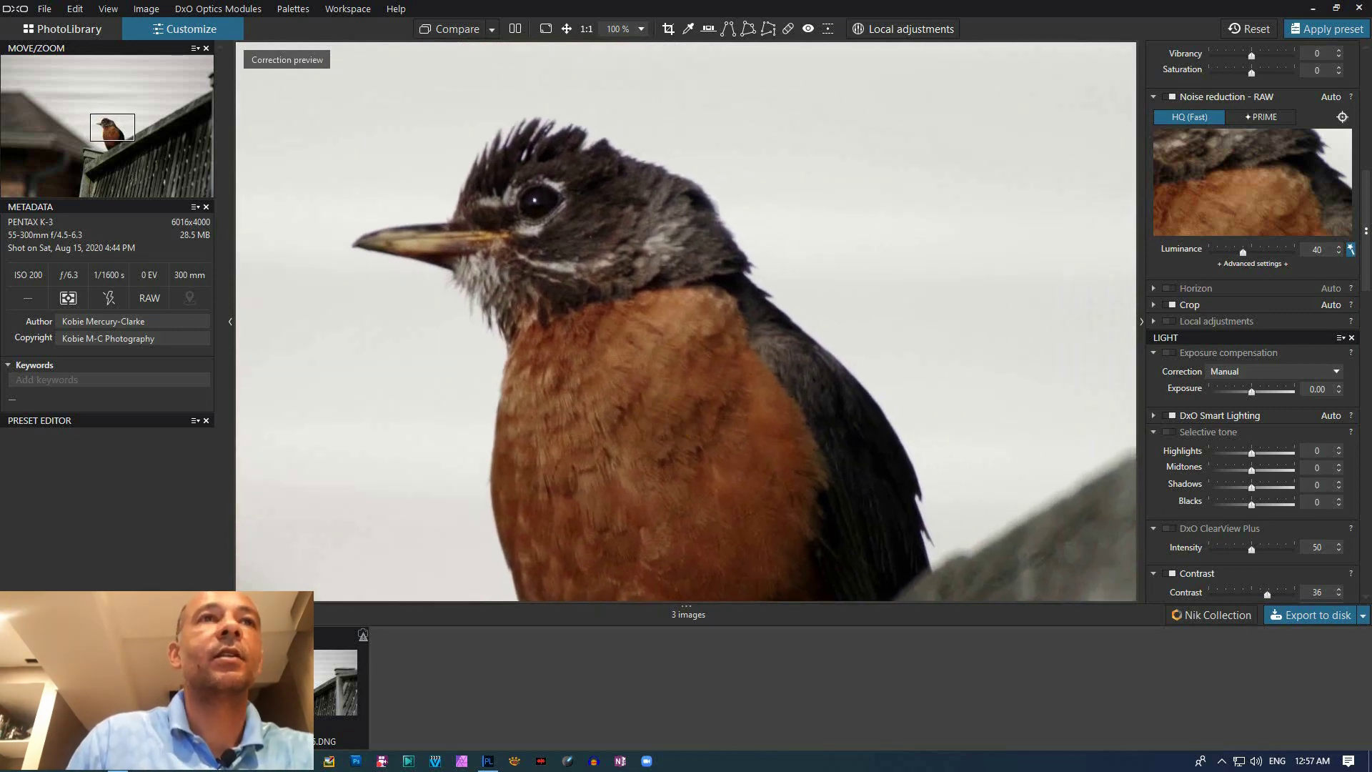
Compare the bird's head up close in the other two photos and go back to the one facing the camera
key("Right")
left_click_drag(727, 397, 652, 262)
scroll(653, 262, "up", 2)
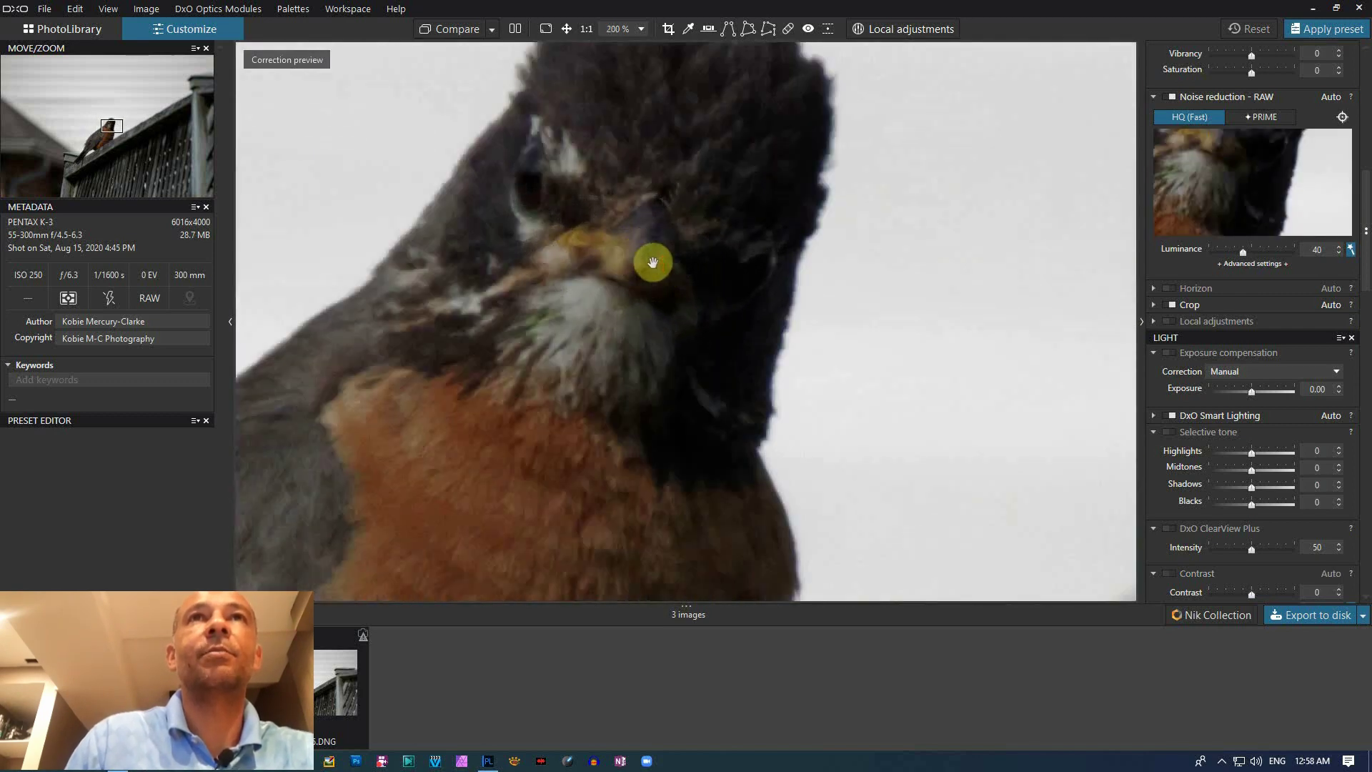
scroll(652, 263, "down", 2)
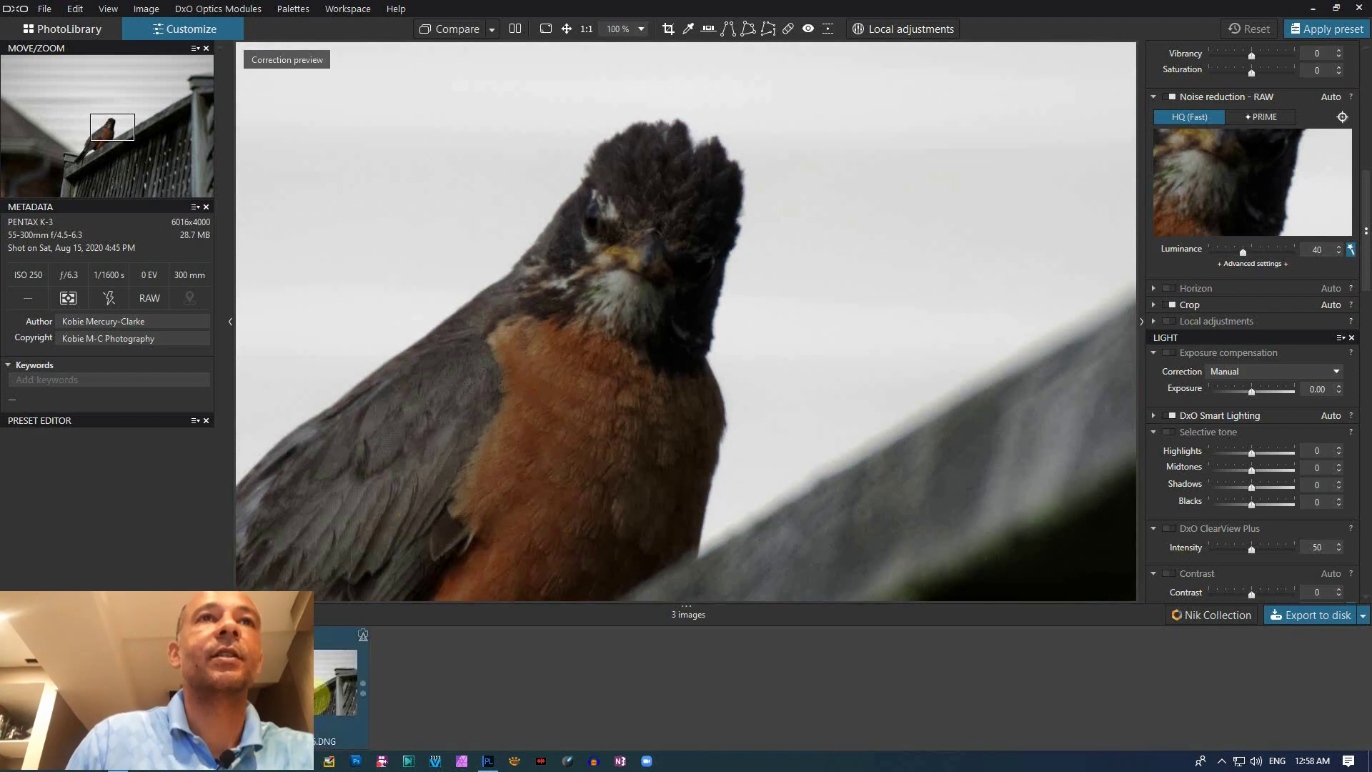
key("Right")
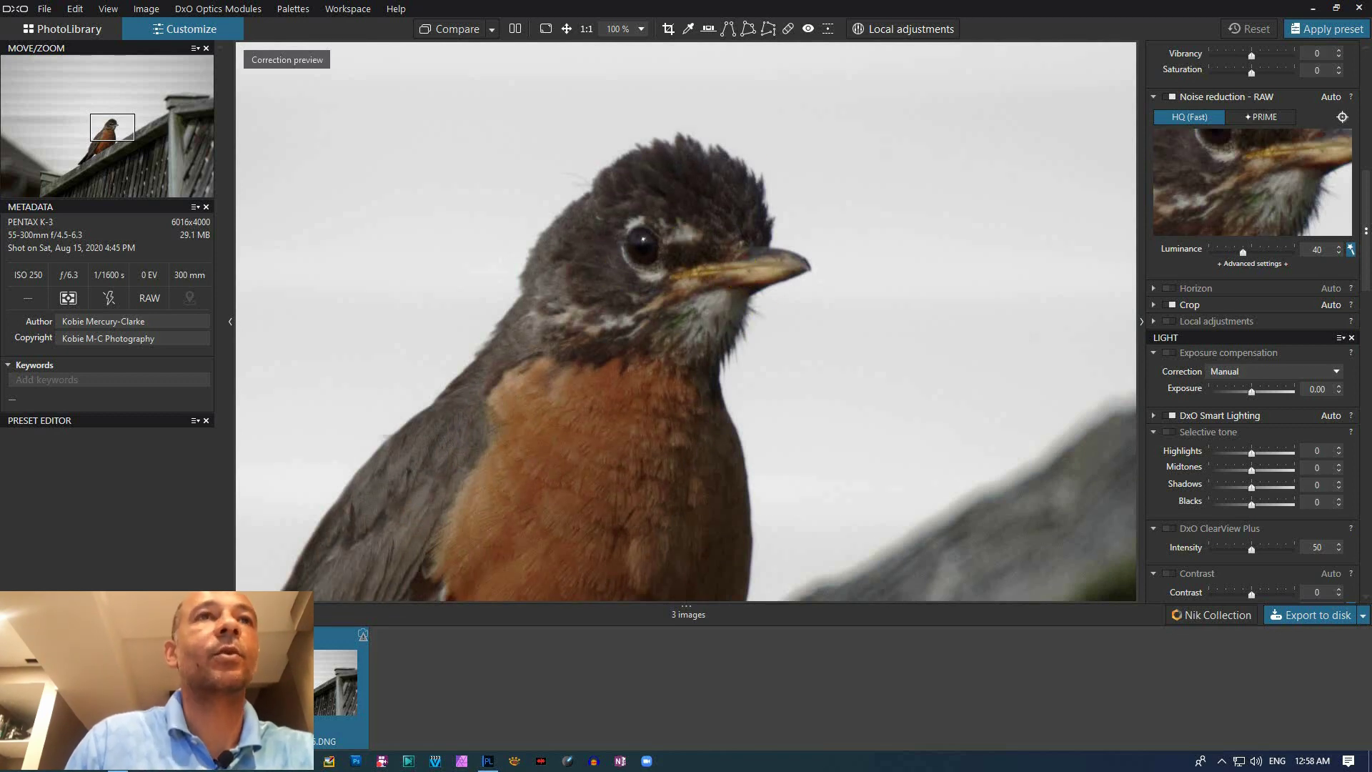
key("Right")
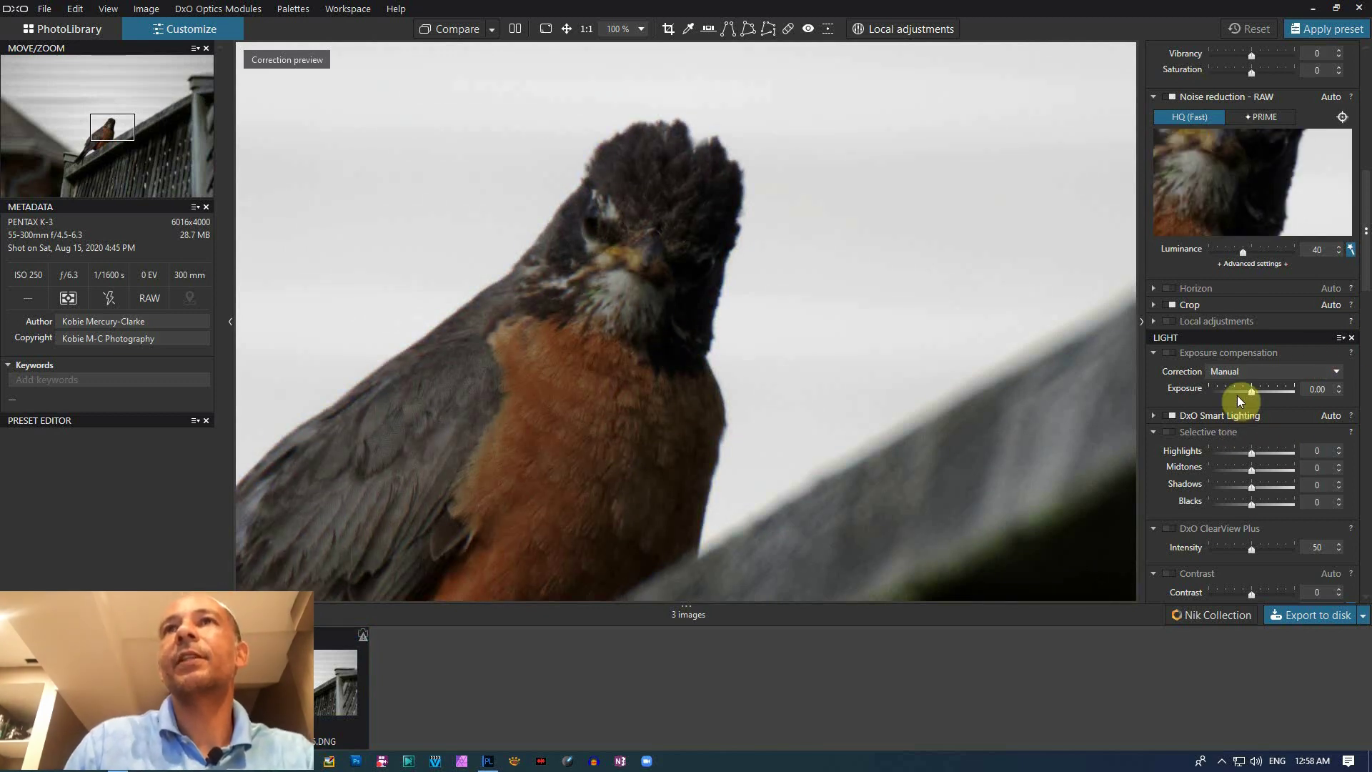
Try a Contrast of 49 on the camera-facing bird photo and check its effect on the histogram
scroll(1244, 420, "down", 3)
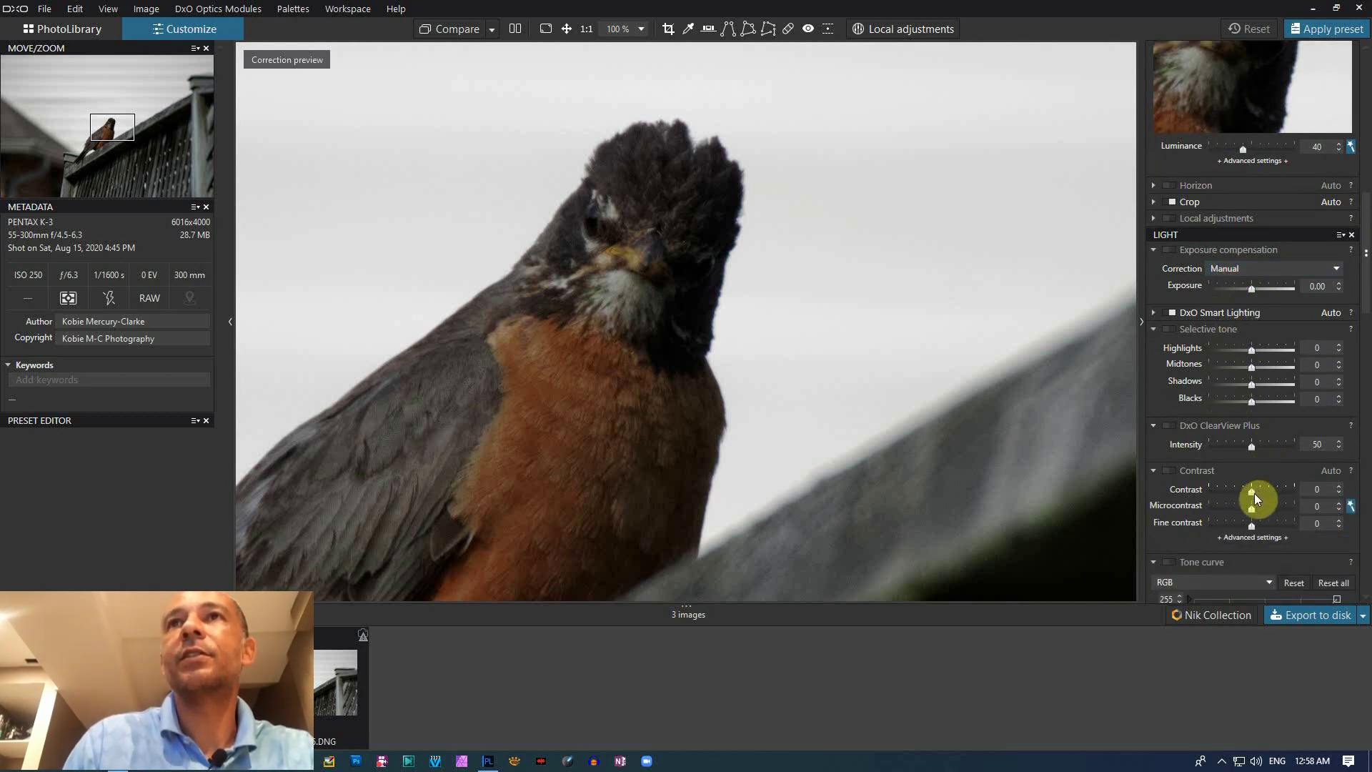
left_click_drag(1254, 493, 1272, 491)
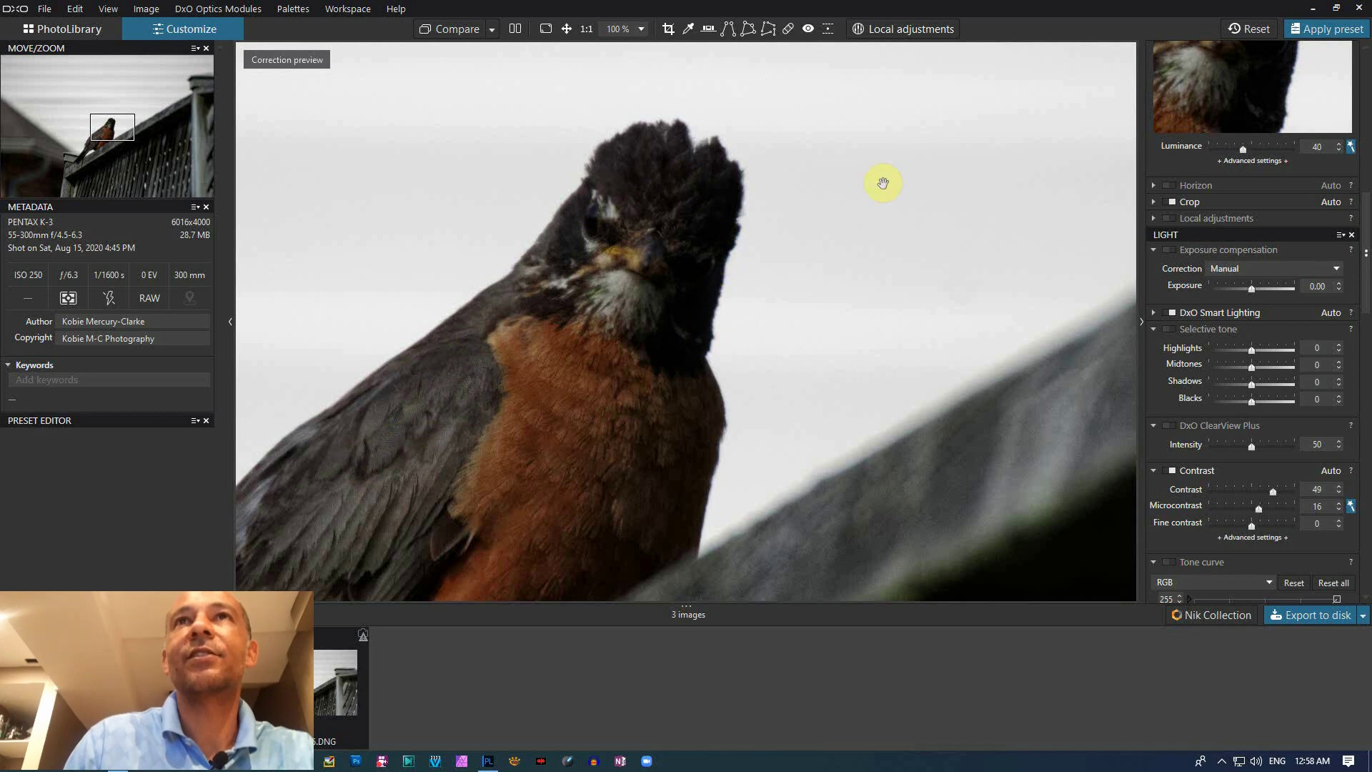
scroll(1215, 458, "up", 15)
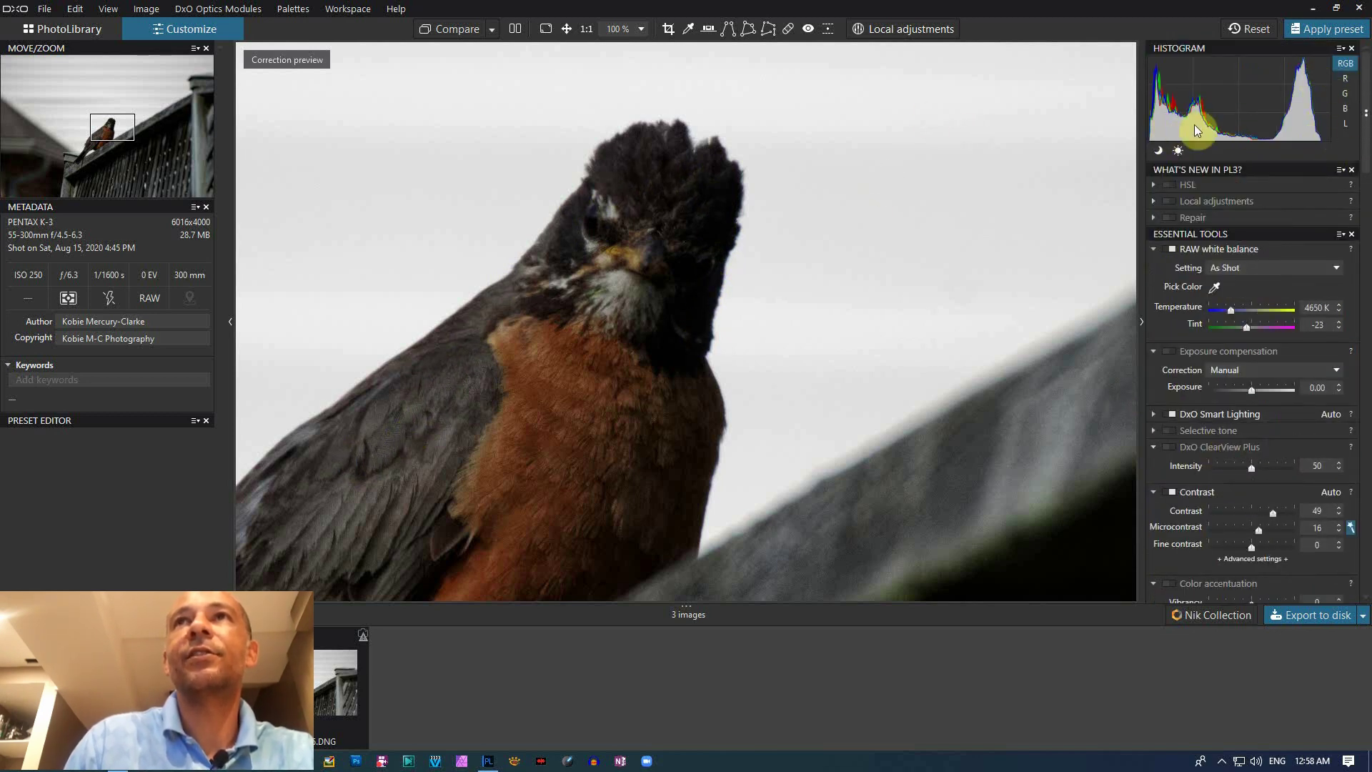
scroll(1223, 448, "down", 15)
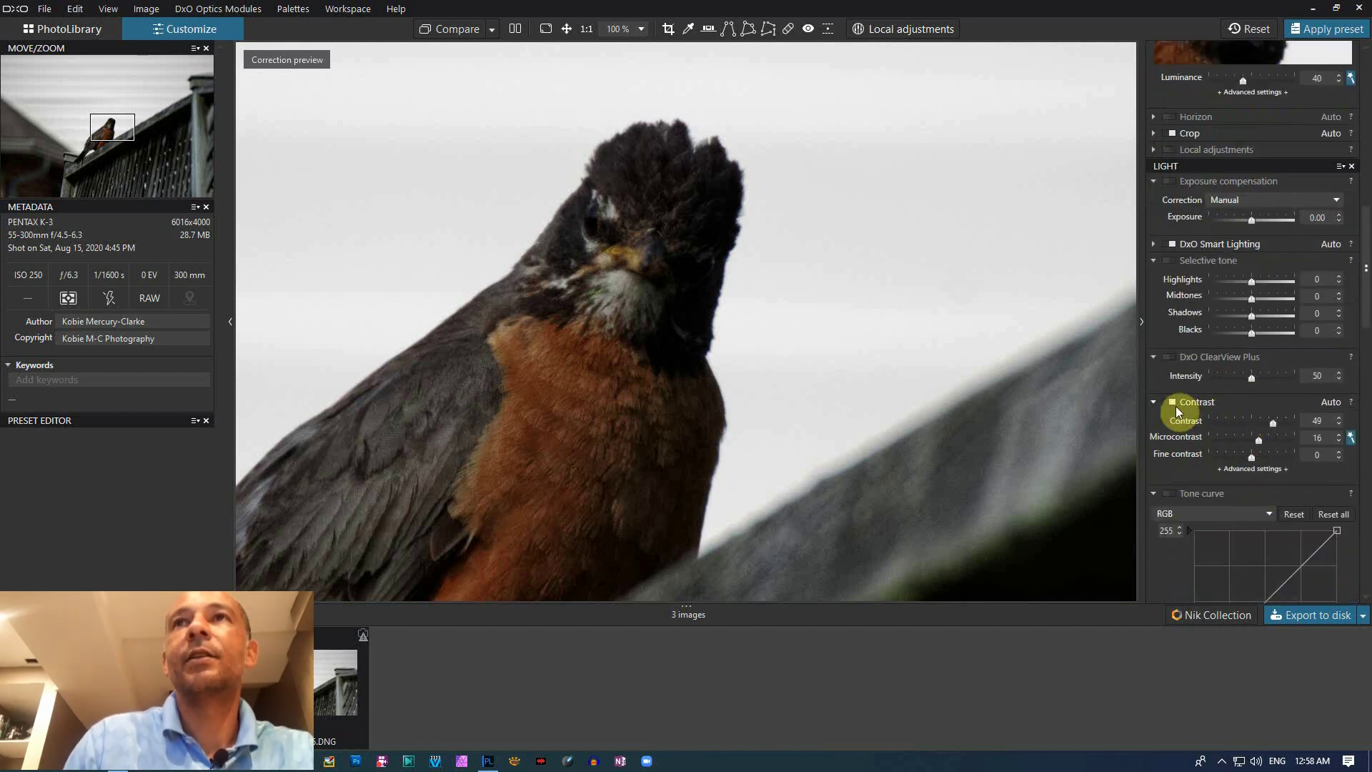
Reset the photo's Contrast and Microcontrast to 0 and check the histogram again
double_click(1273, 422)
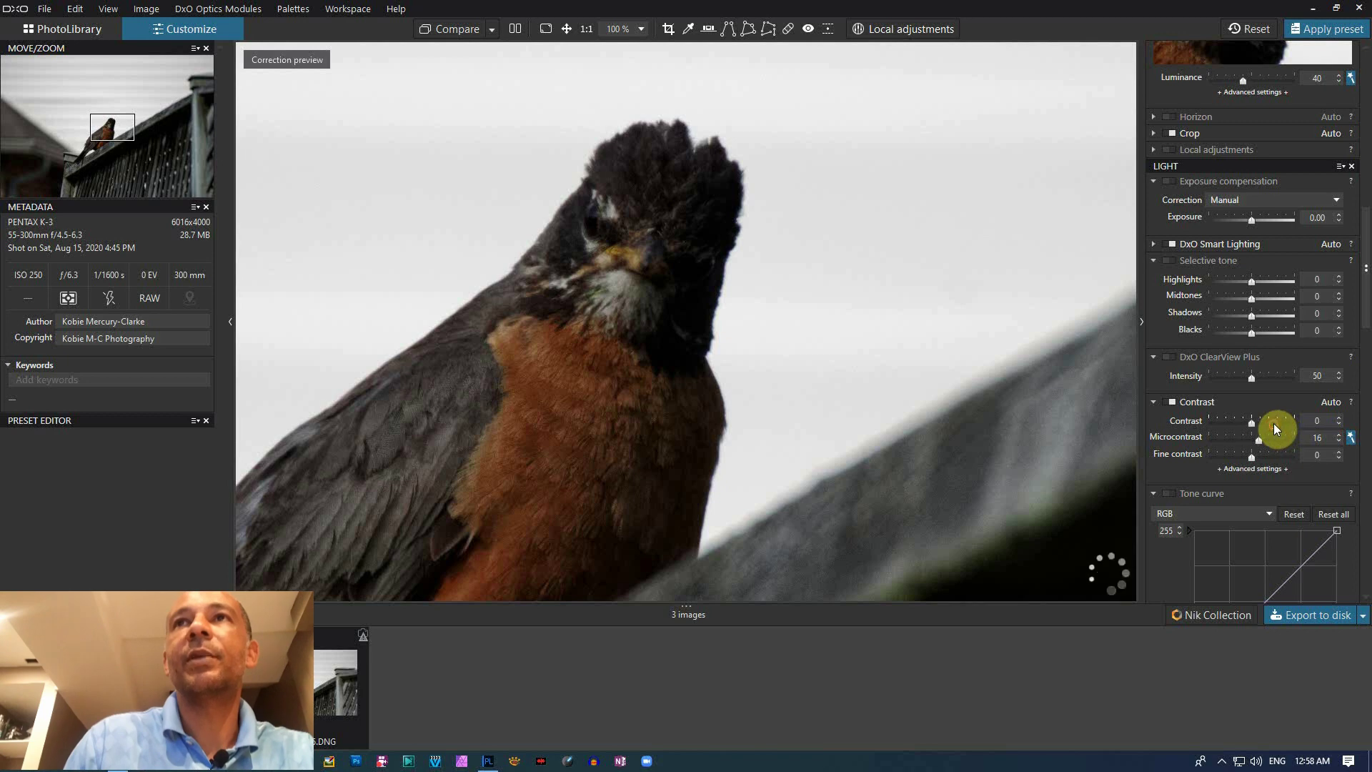
double_click(1259, 439)
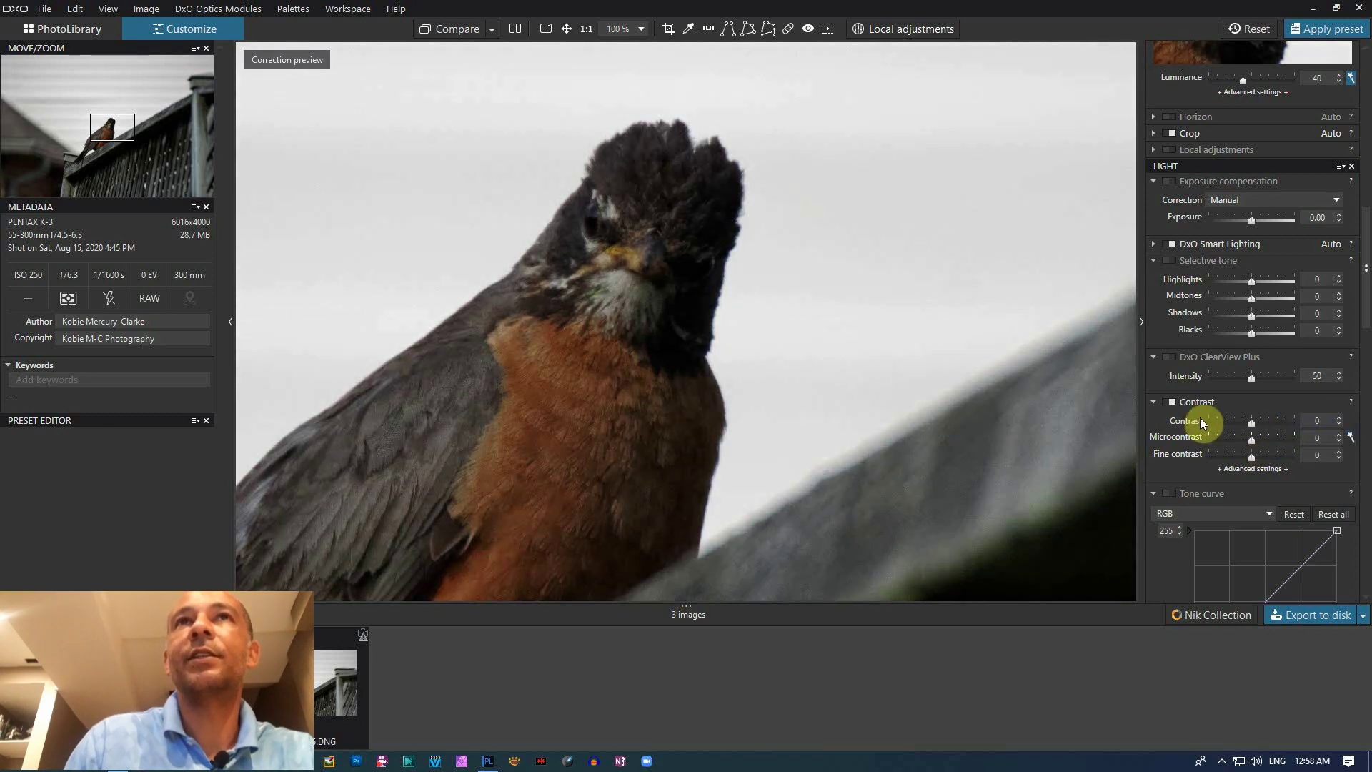
scroll(1204, 420, "up", 15)
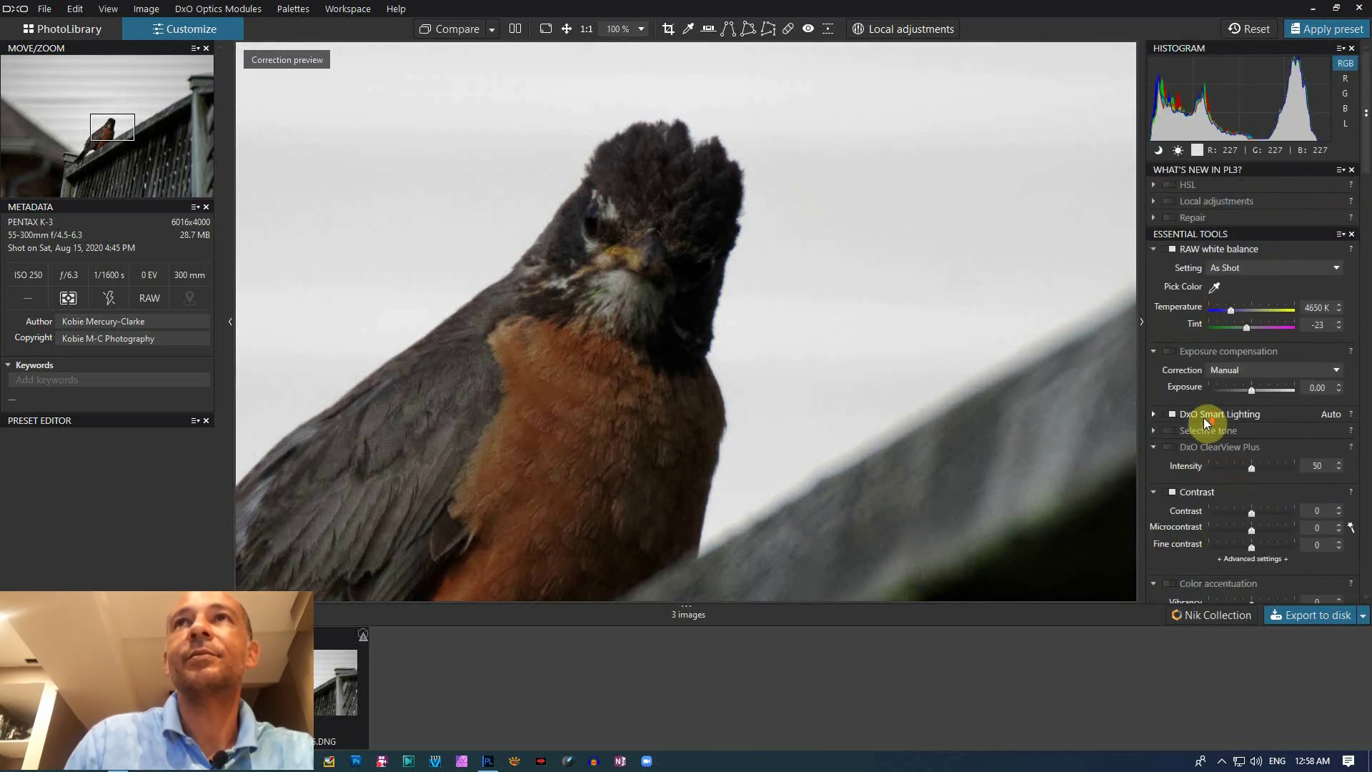
Set the Selective tone Shadows to 16 and Blacks to -6
scroll(1264, 495, "down", 8)
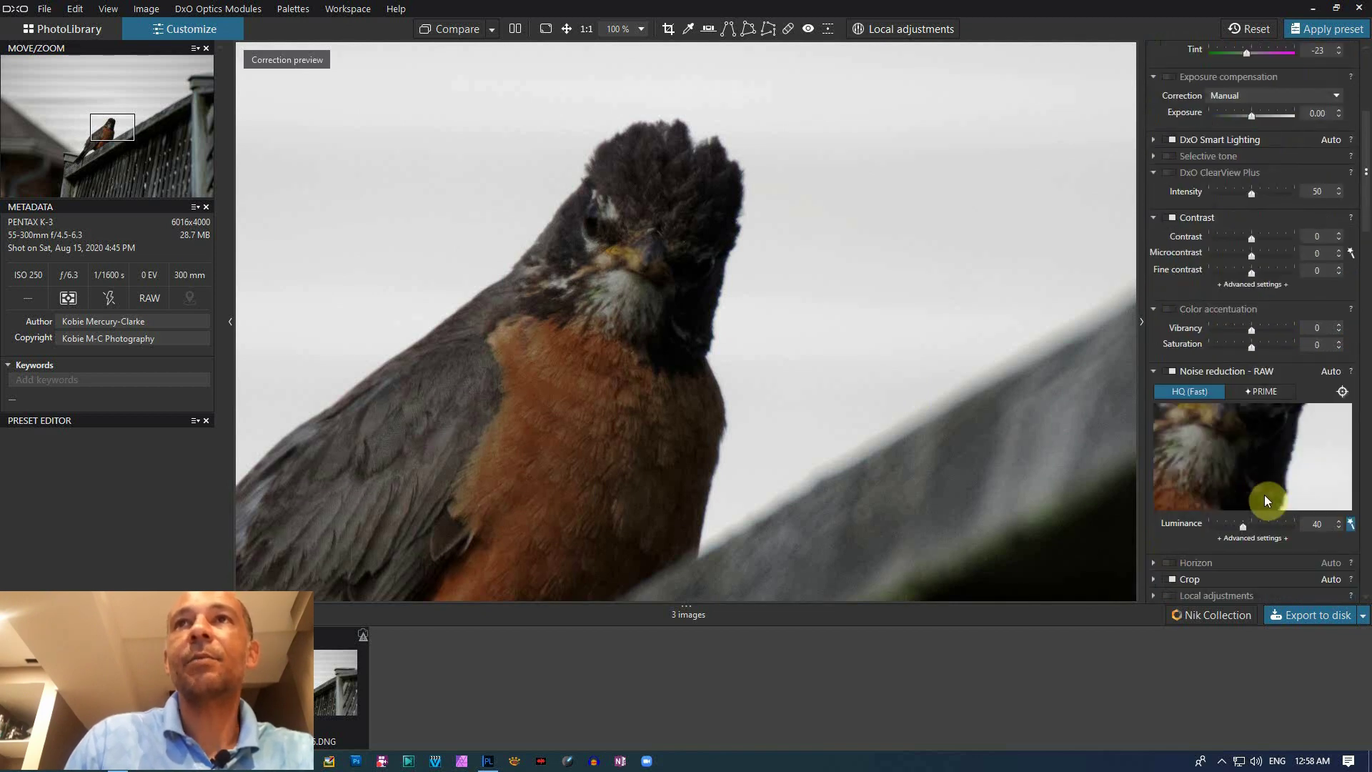
scroll(1263, 496, "down", 3)
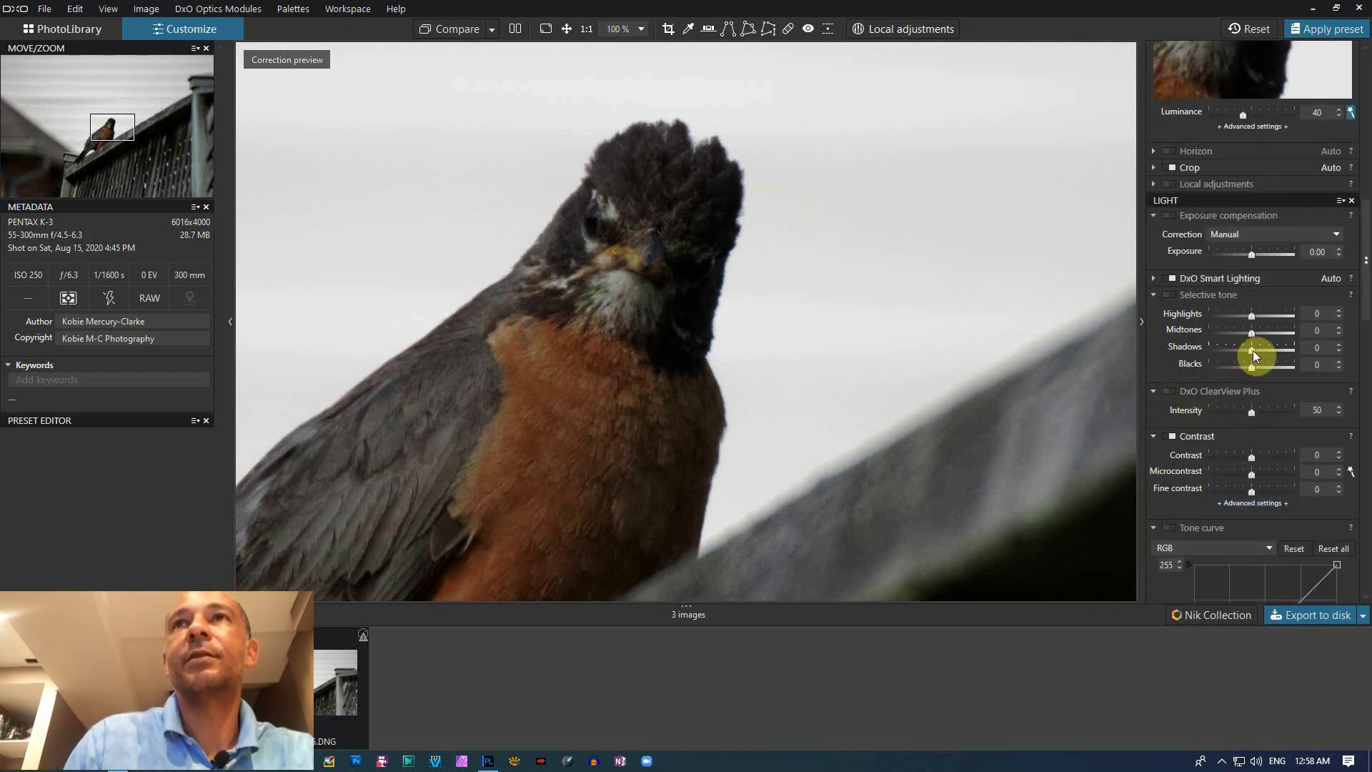
left_click_drag(1254, 350, 1258, 350)
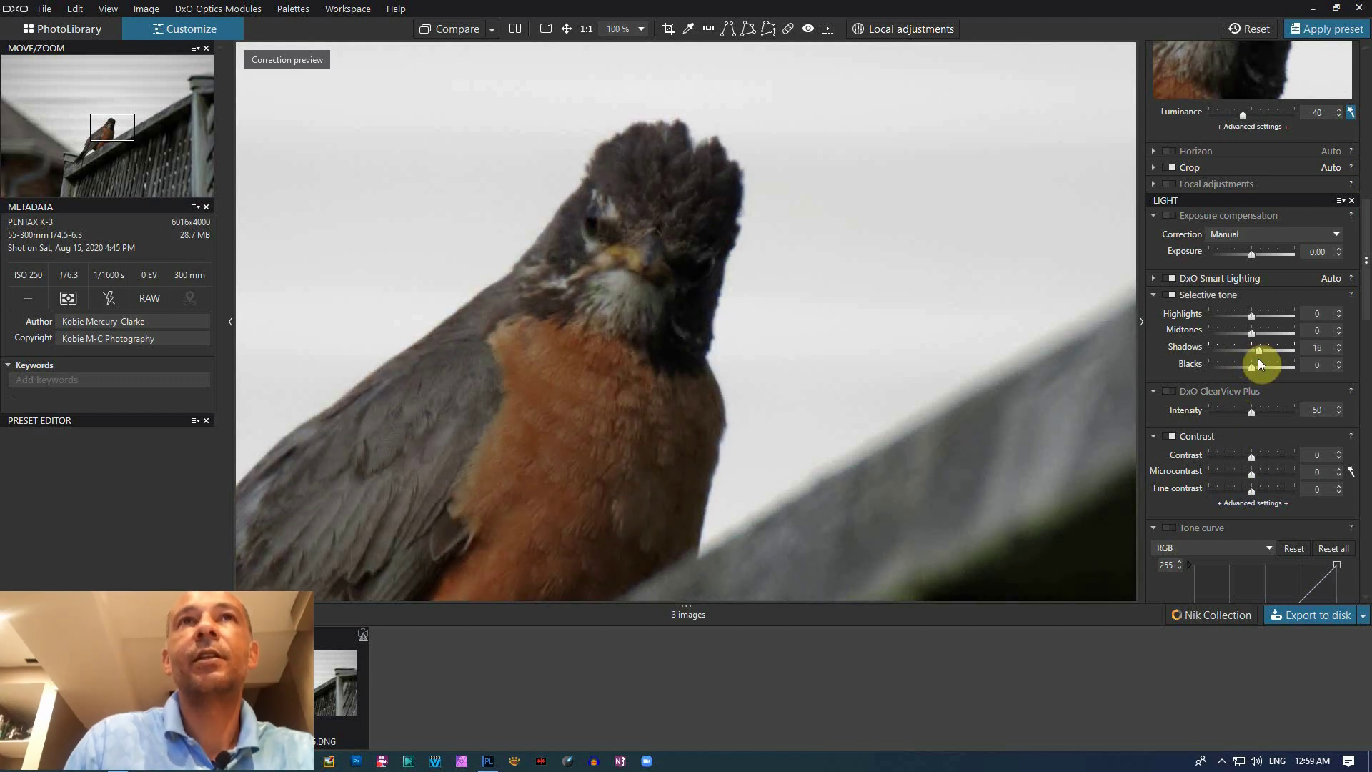
left_click_drag(1251, 366, 1249, 366)
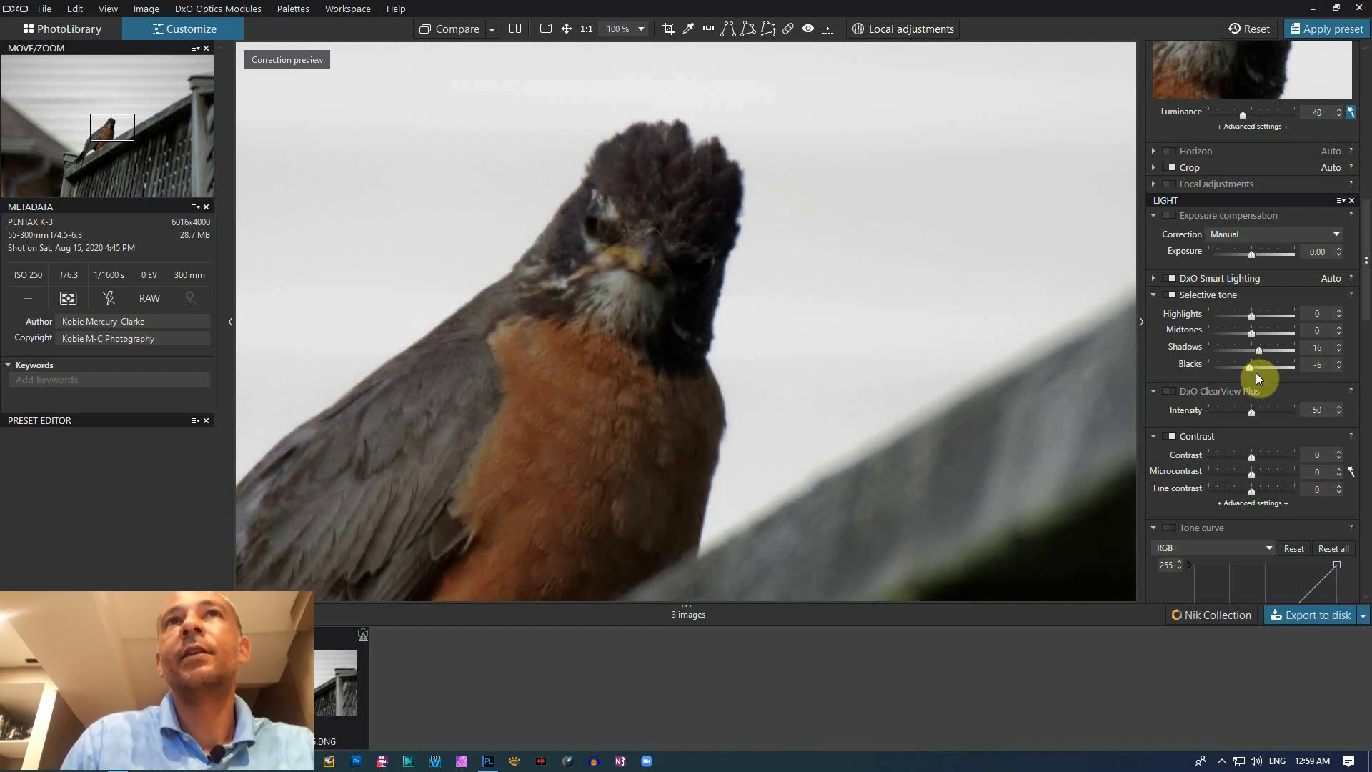
Set the camera-facing bird photo's Contrast to 8
scroll(1243, 368, "down", 3)
scroll(1202, 352, "up", 4)
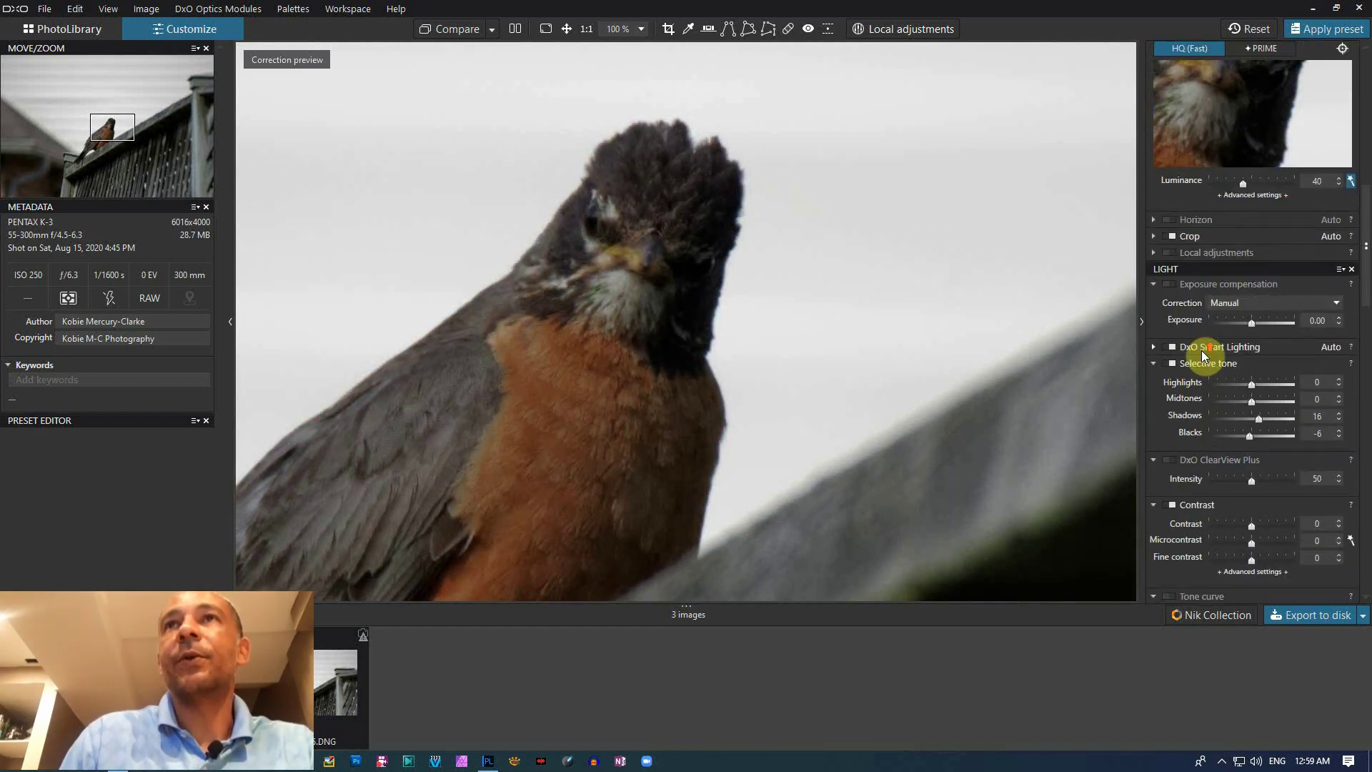
scroll(1201, 341, "down", 2)
scroll(1201, 339, "down", 1)
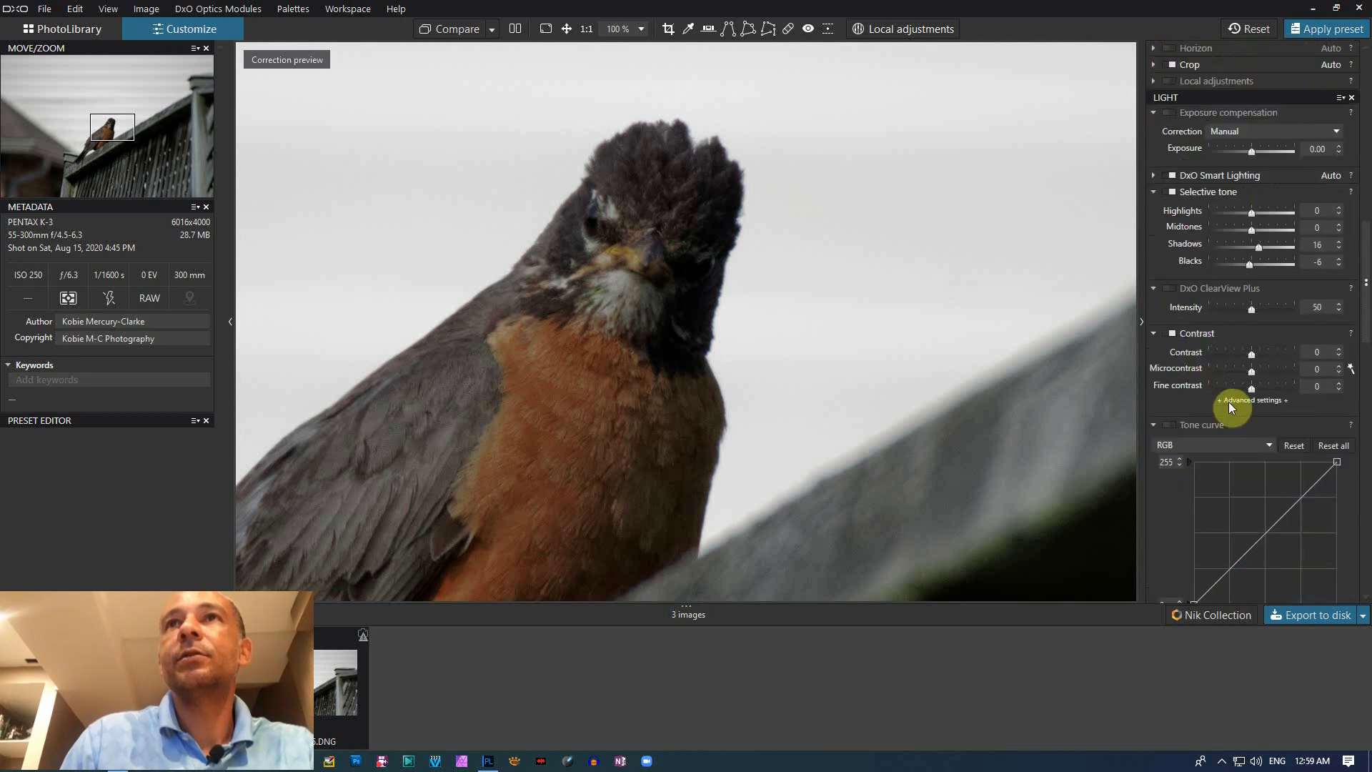
left_click_drag(1255, 359, 1258, 359)
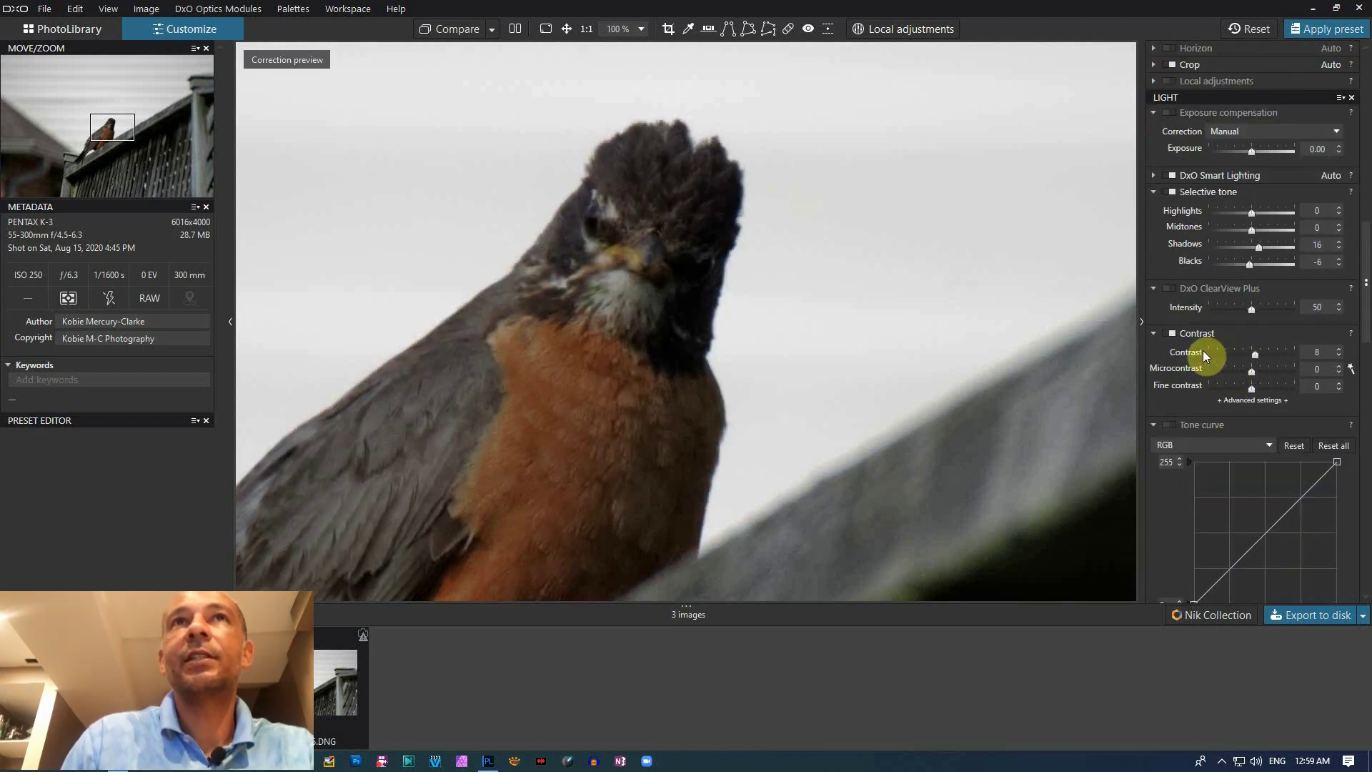
Move the RGB tone curve's black point to 6 and lift the curve slightly at its midpoint
scroll(1202, 350, "down", 3)
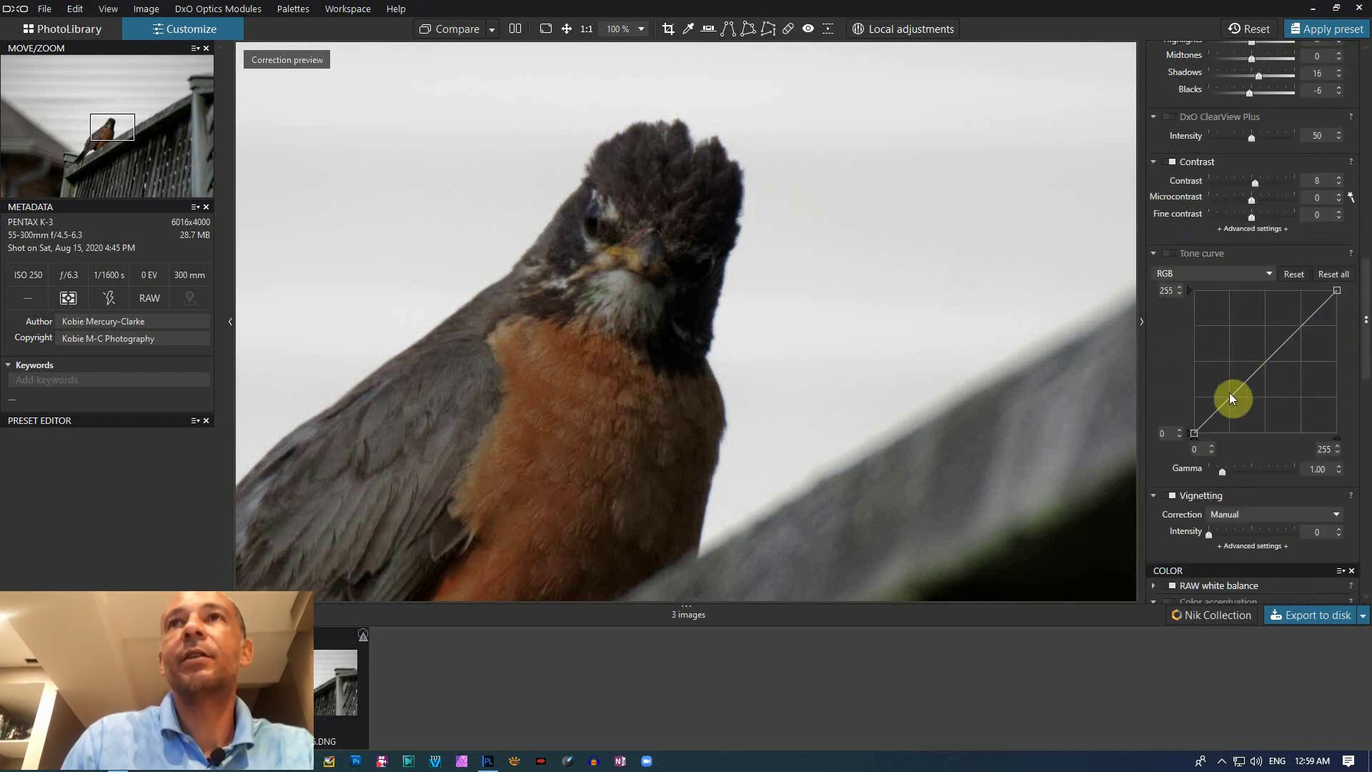
left_click_drag(1192, 438, 1200, 443)
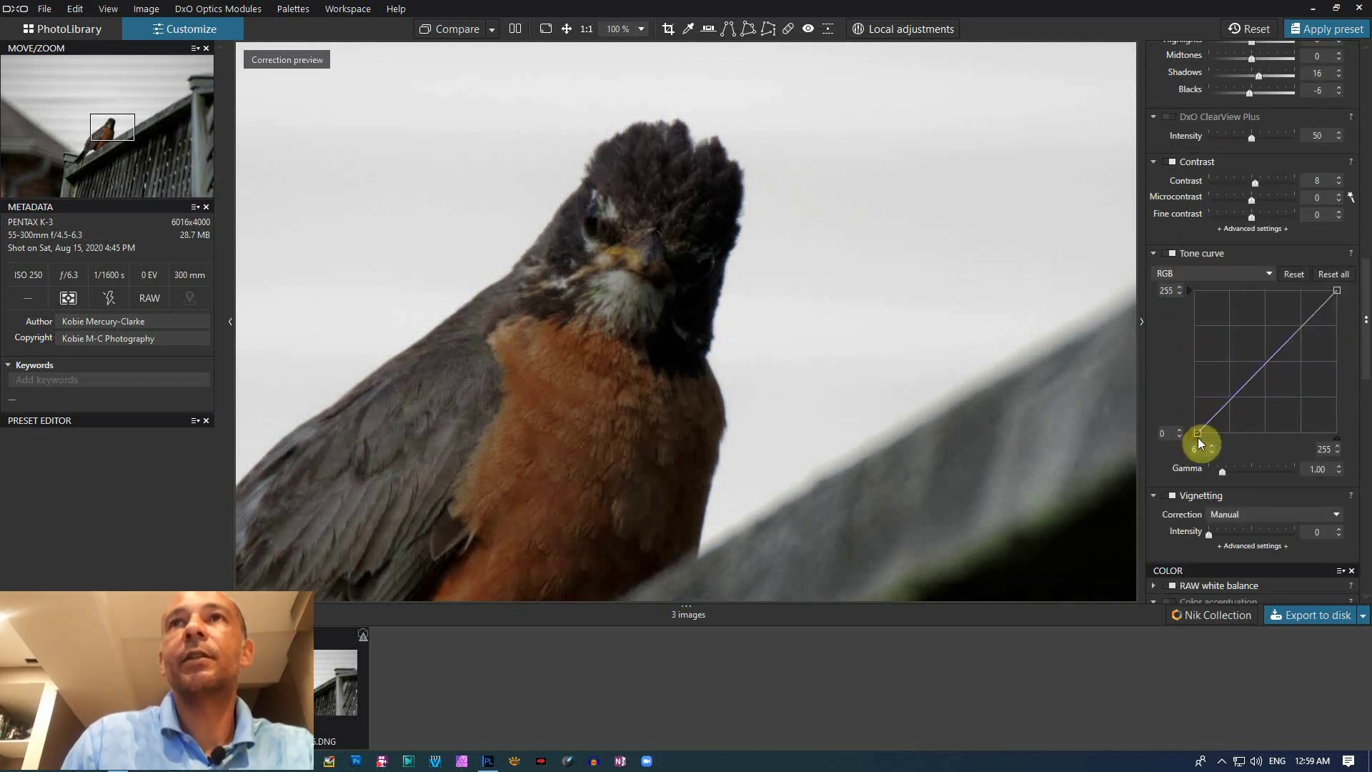
left_click_drag(1264, 363, 1264, 360)
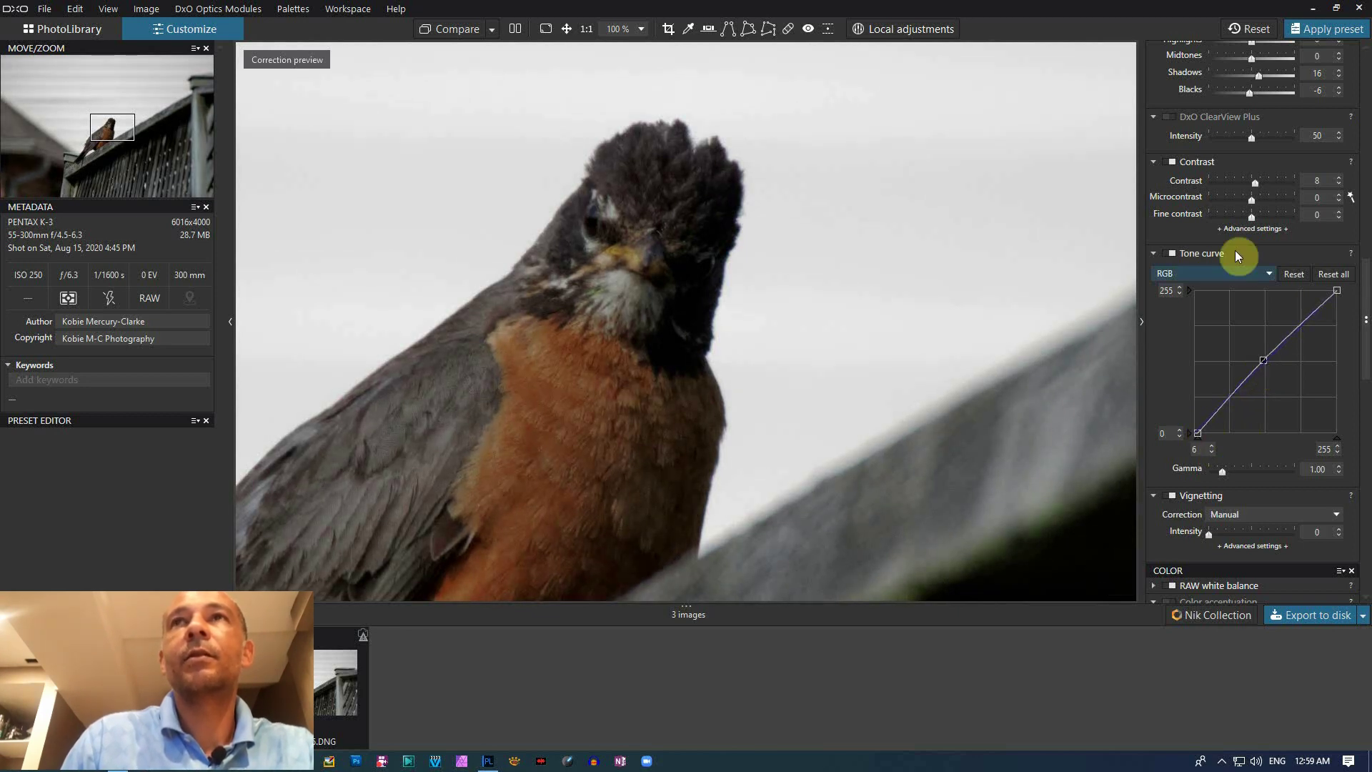
Enable DxO ClearView Plus at an Intensity of 20 and examine the bird's head feathers up close
scroll(1184, 221, "up", 3)
left_click(1170, 322)
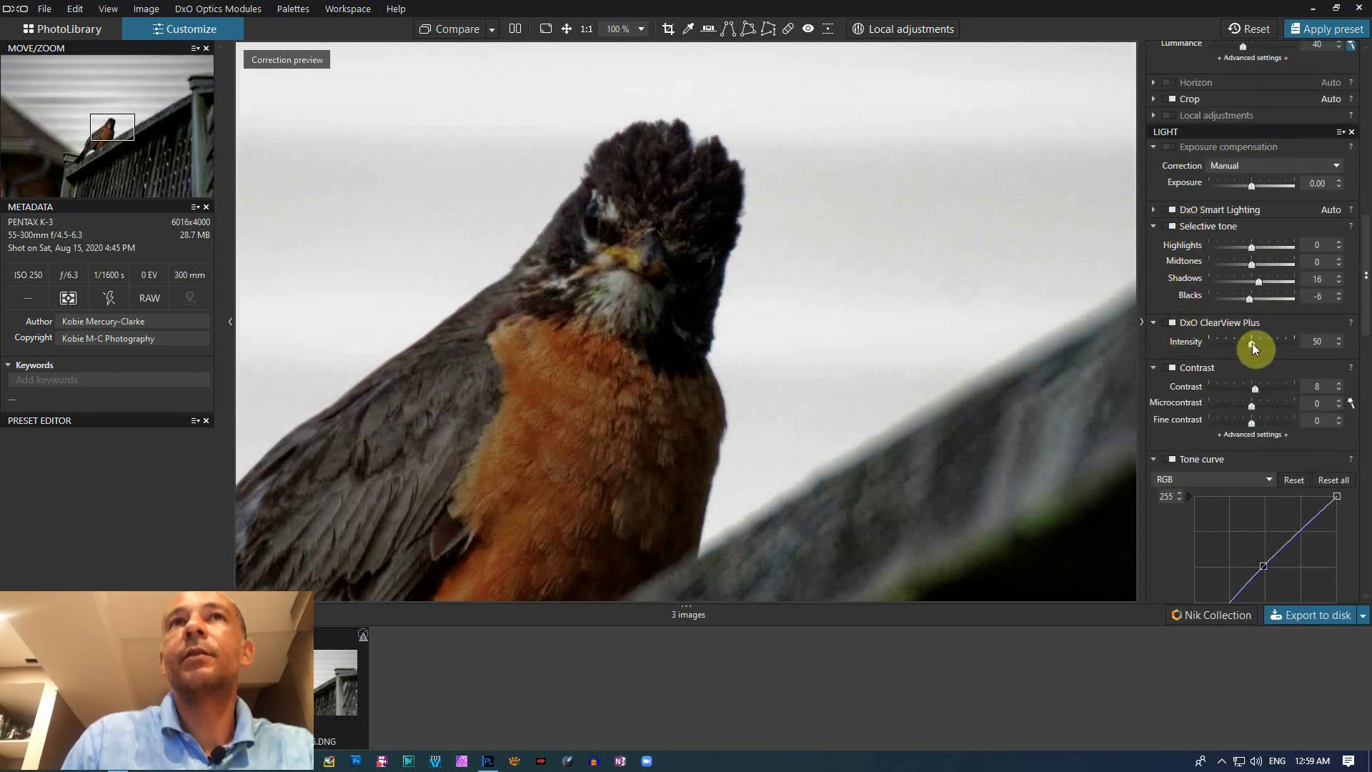
left_click_drag(1252, 343, 1224, 341)
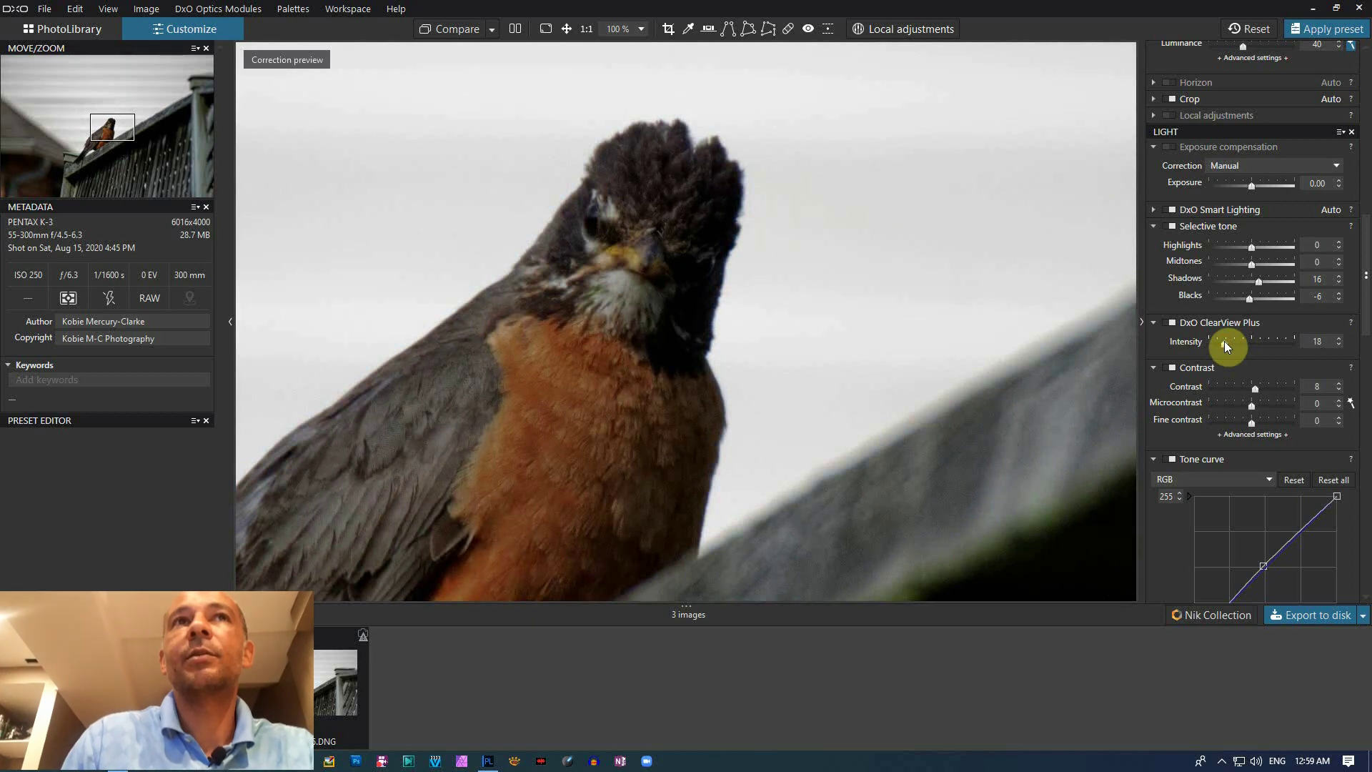
left_click_drag(1224, 341, 1223, 341)
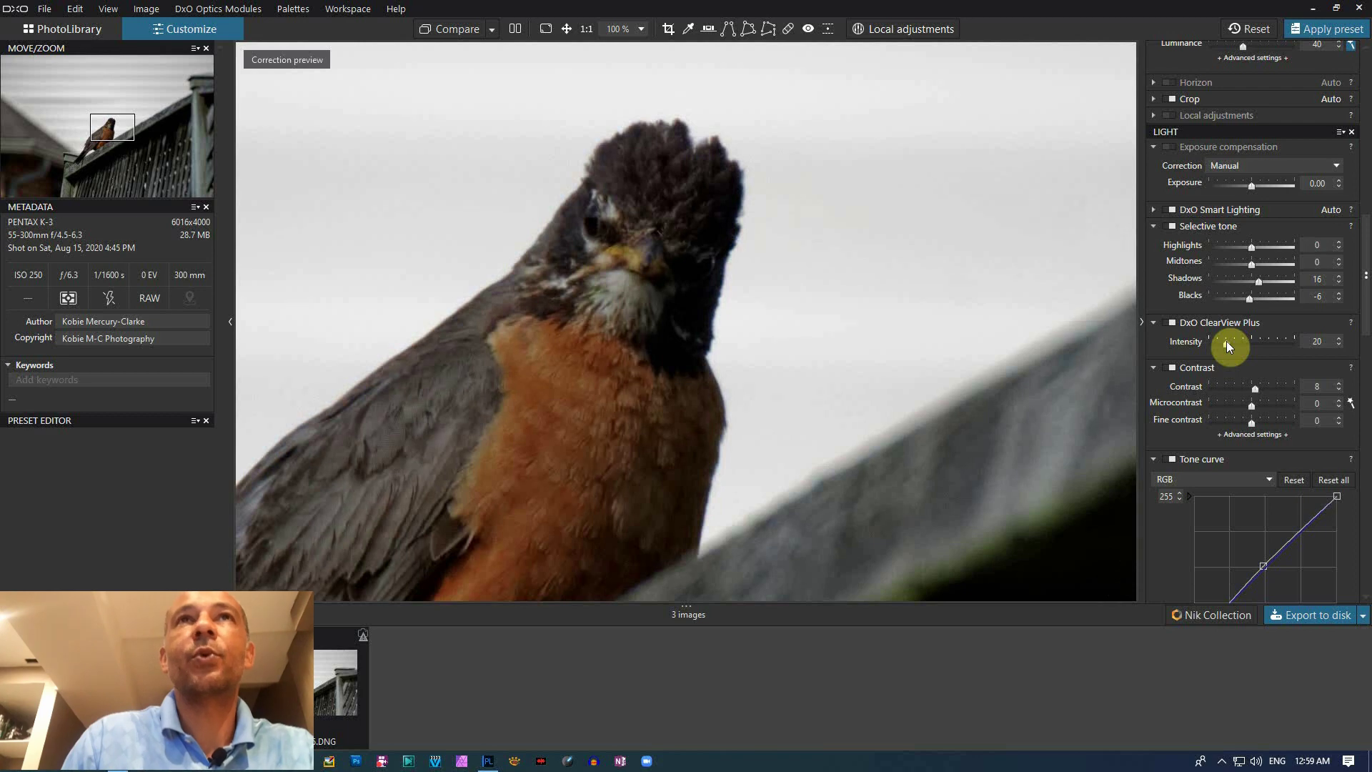
scroll(652, 169, "up", 2)
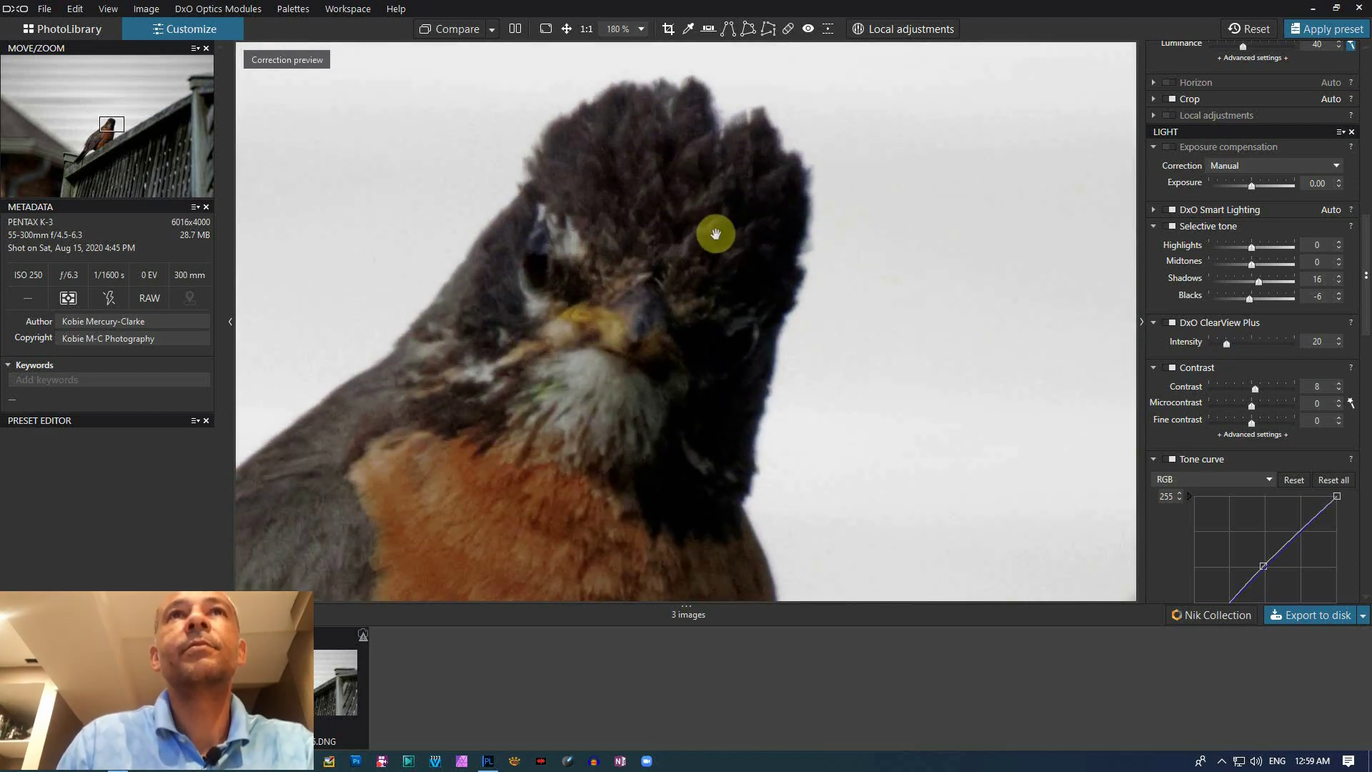
scroll(715, 233, "down", 2)
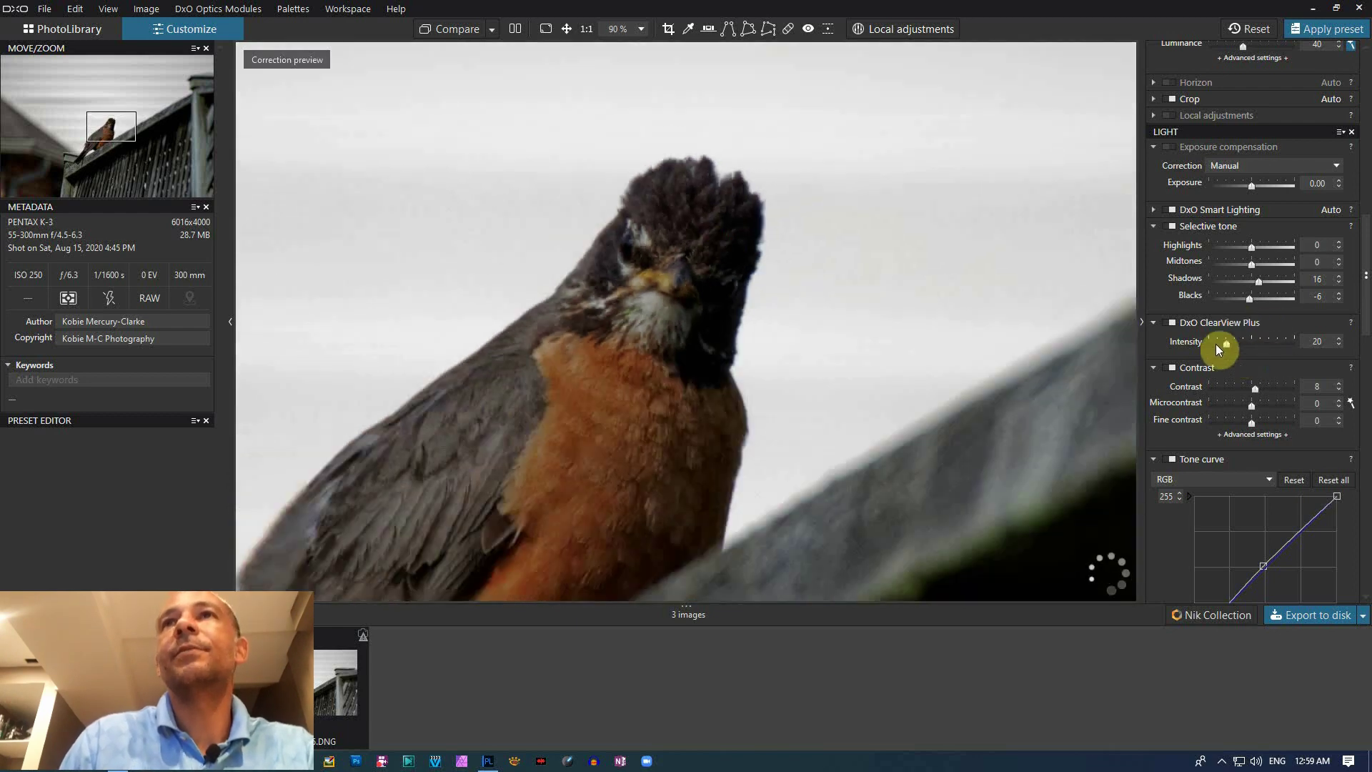
Turn off DxO ClearView Plus and examine the bird's head without it
left_click(1171, 323)
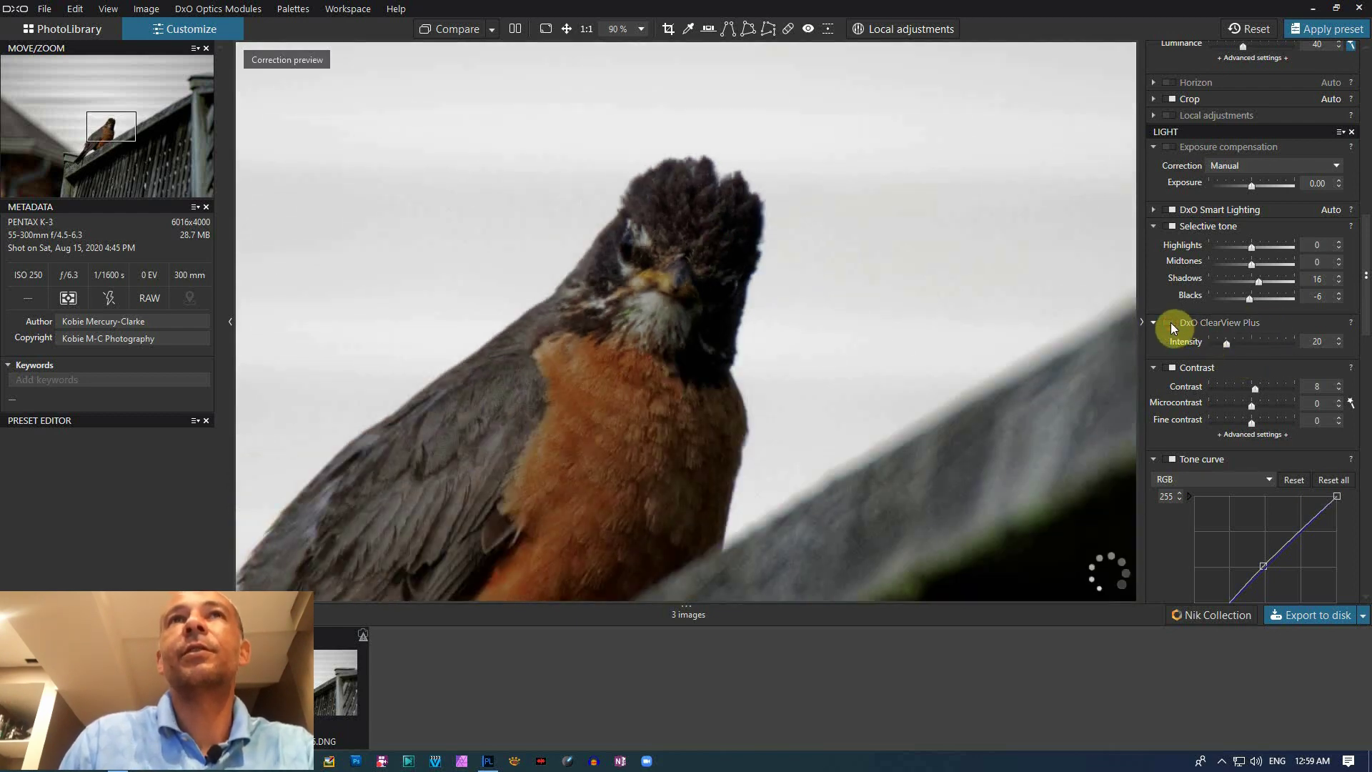
scroll(668, 257, "up", 3)
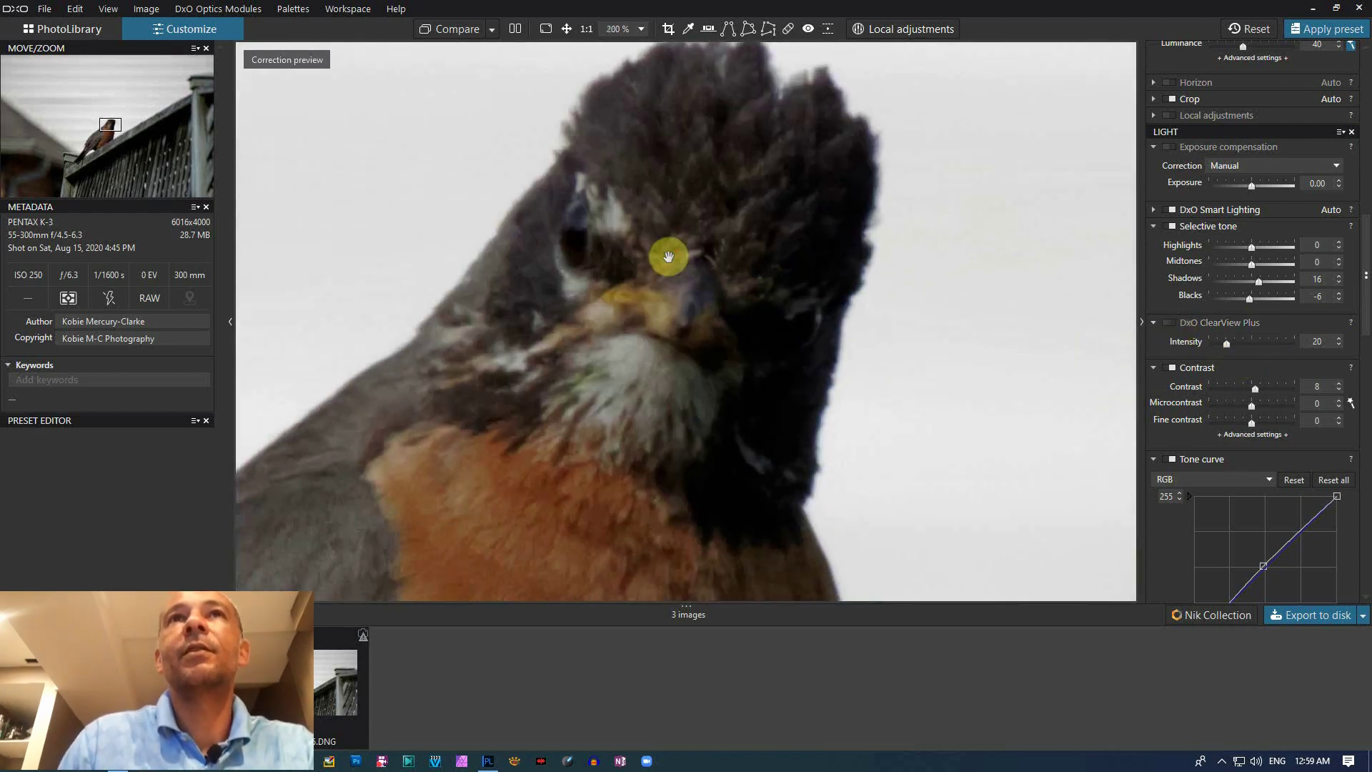
scroll(669, 257, "down", 3)
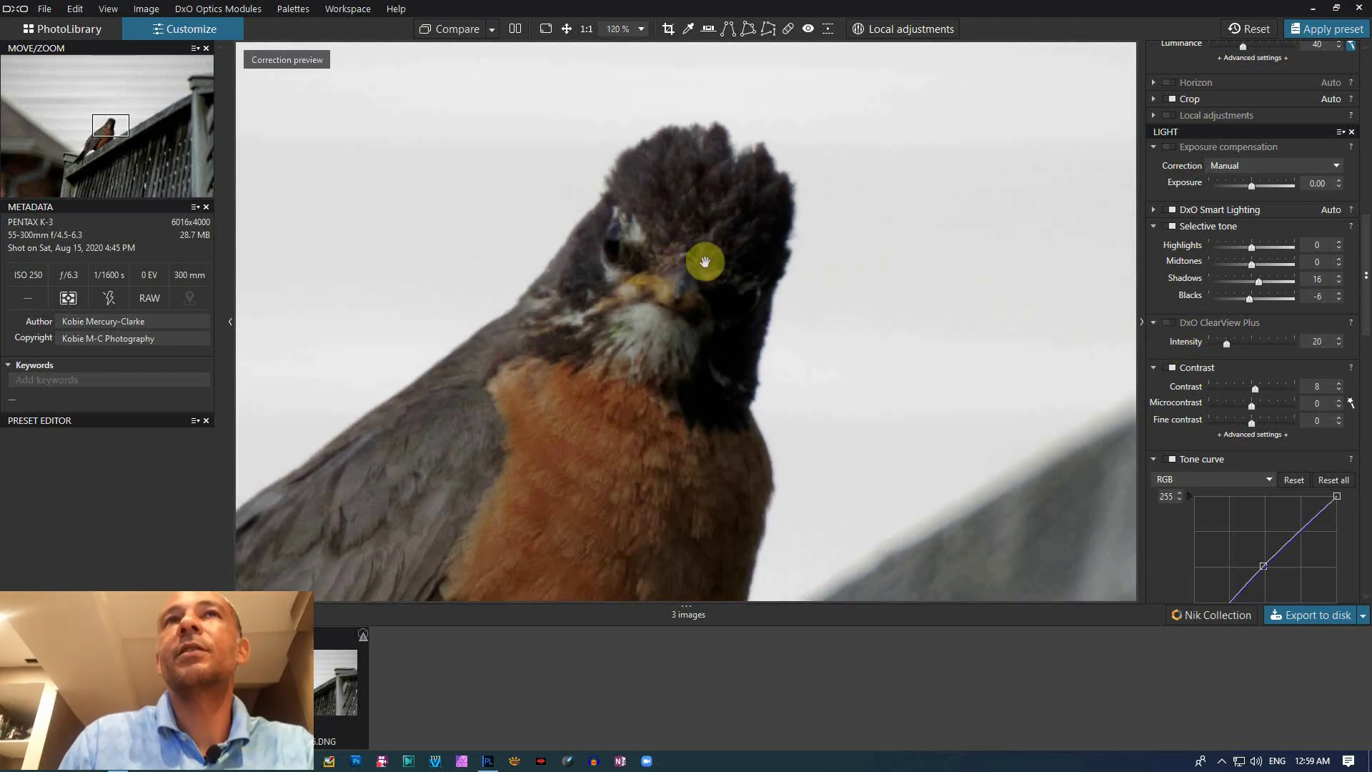
Set the camera-facing bird photo's Fine contrast to 8 and Vibrancy to 36
scroll(1233, 338, "up", 6)
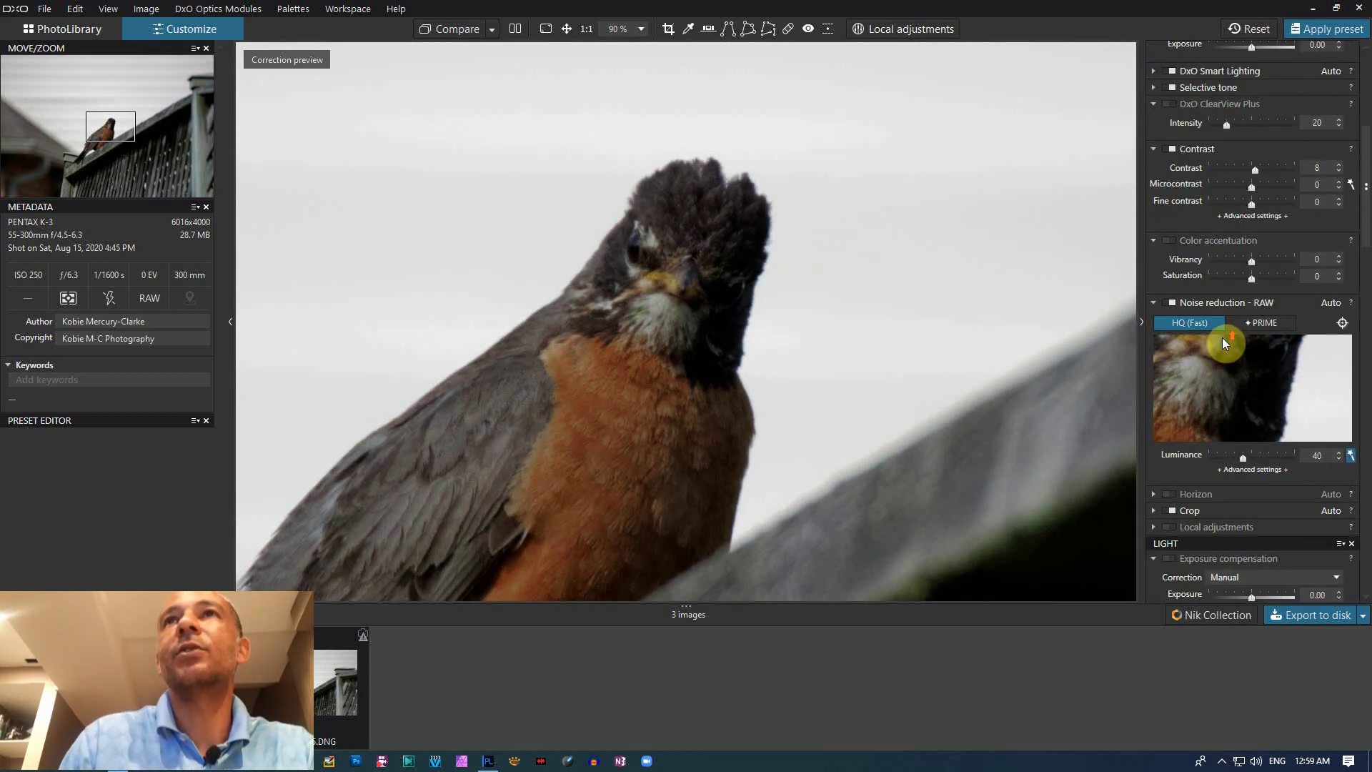
scroll(1238, 181, "up", 3)
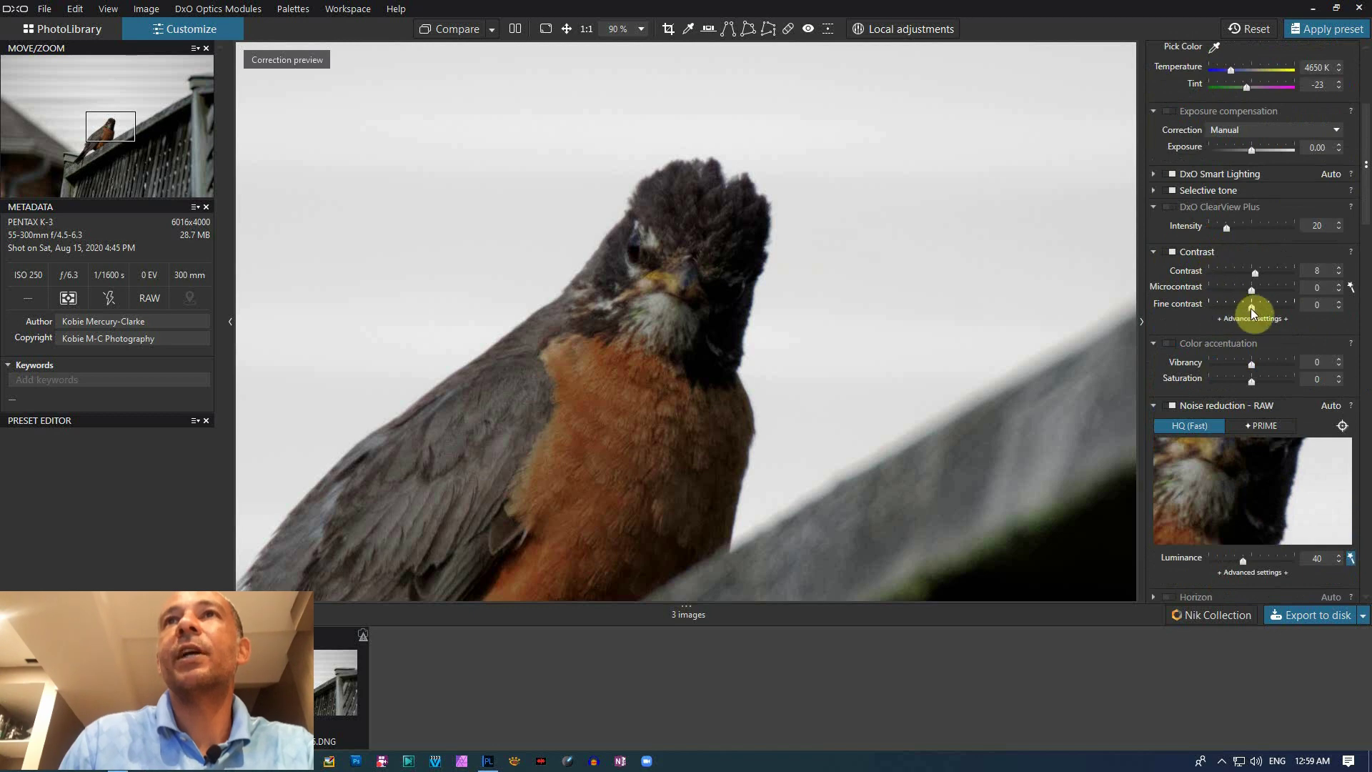
left_click_drag(1250, 307, 1254, 307)
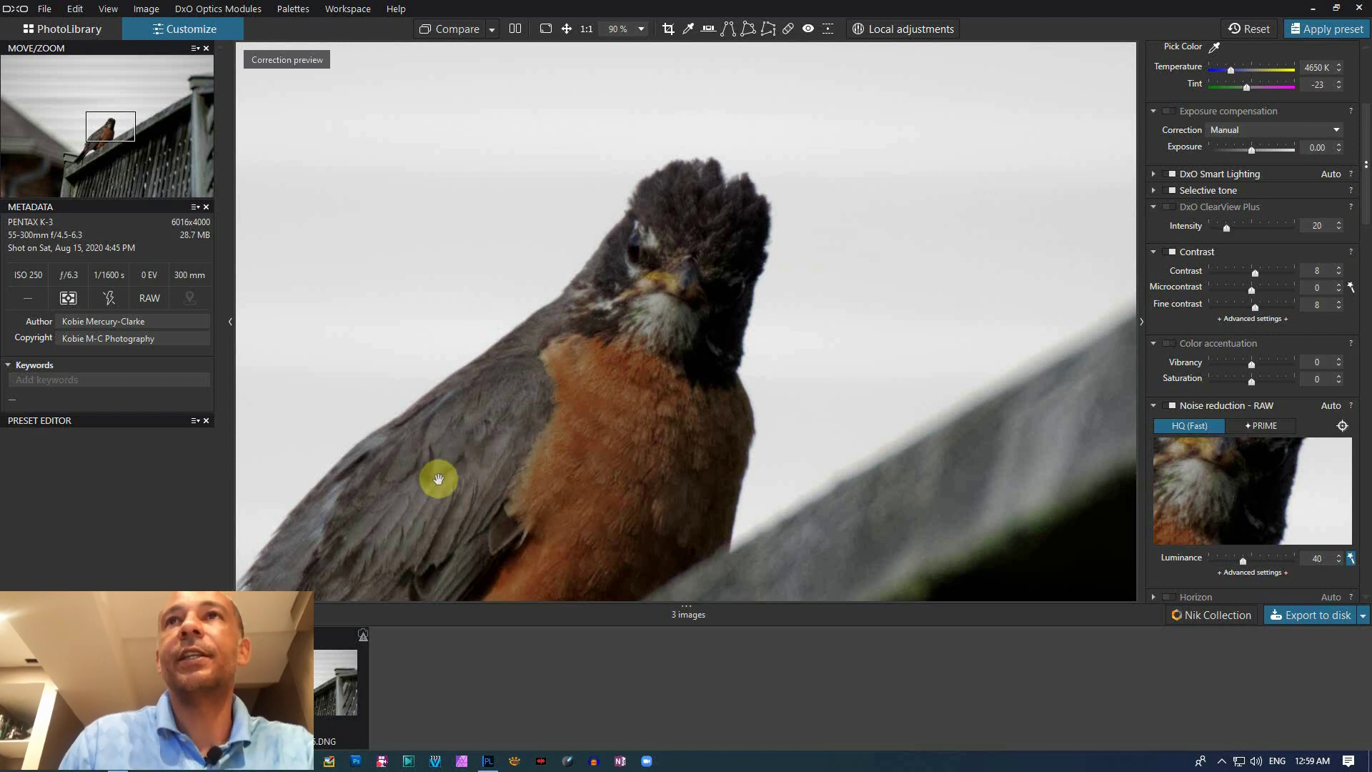
left_click_drag(1251, 364, 1267, 362)
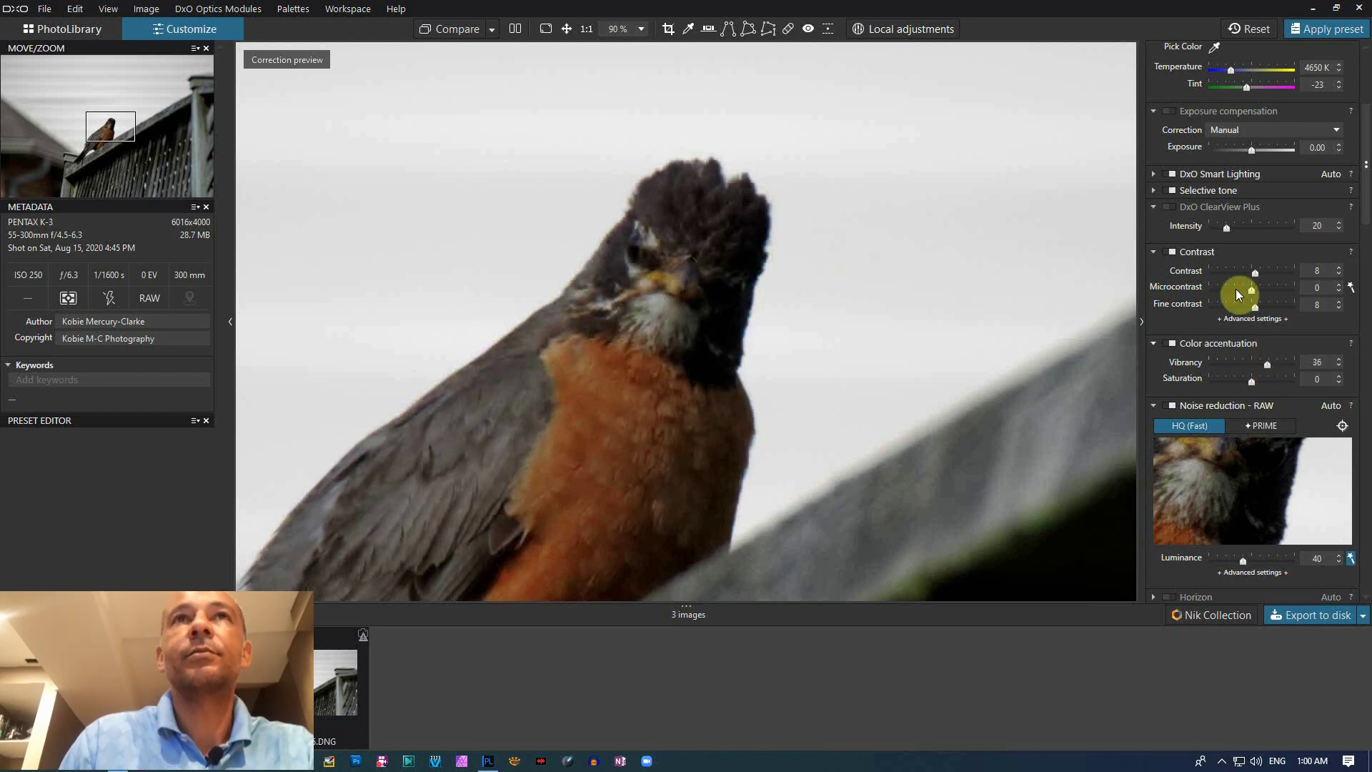
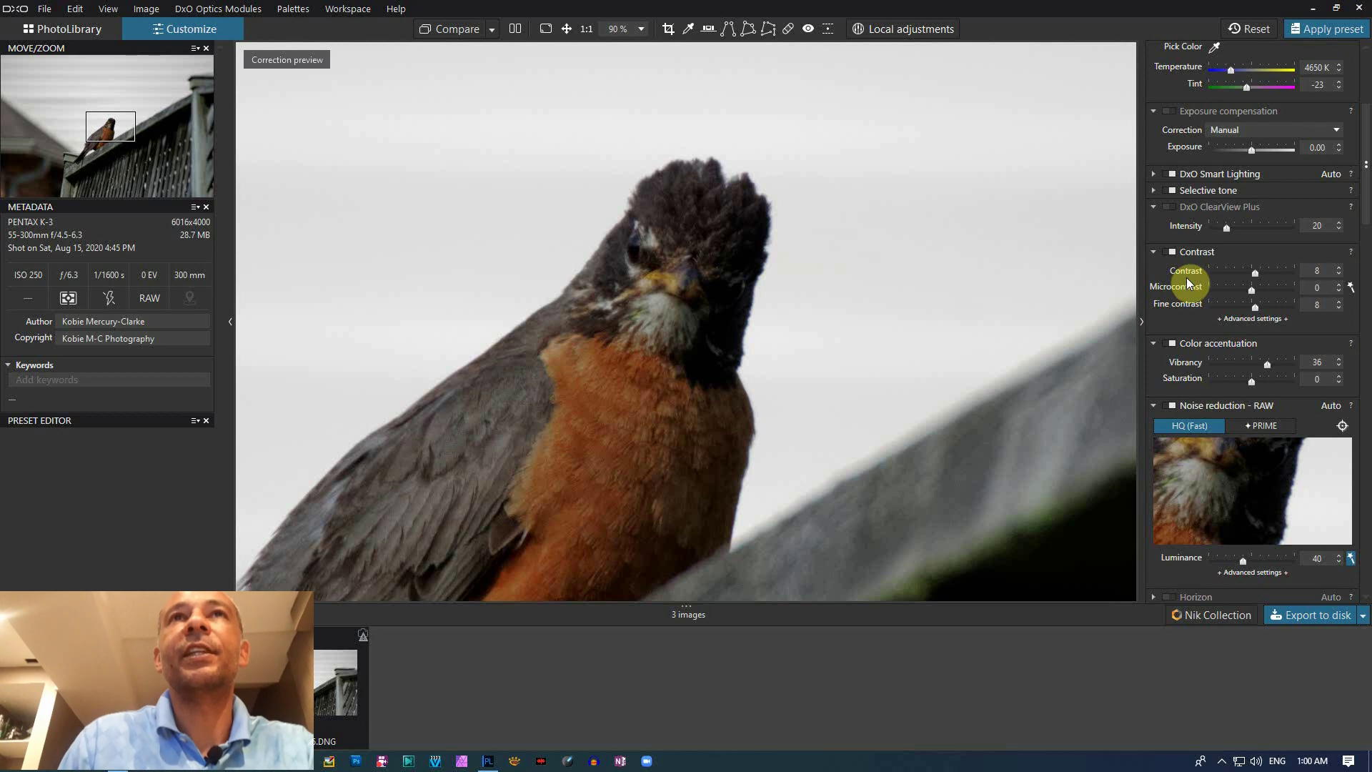
Try several Selective tone Shadows levels on the camera-facing bird photo and settle on 34
scroll(1167, 350, "down", 3)
scroll(1167, 351, "down", 8)
left_click_drag(1259, 281, 1268, 281)
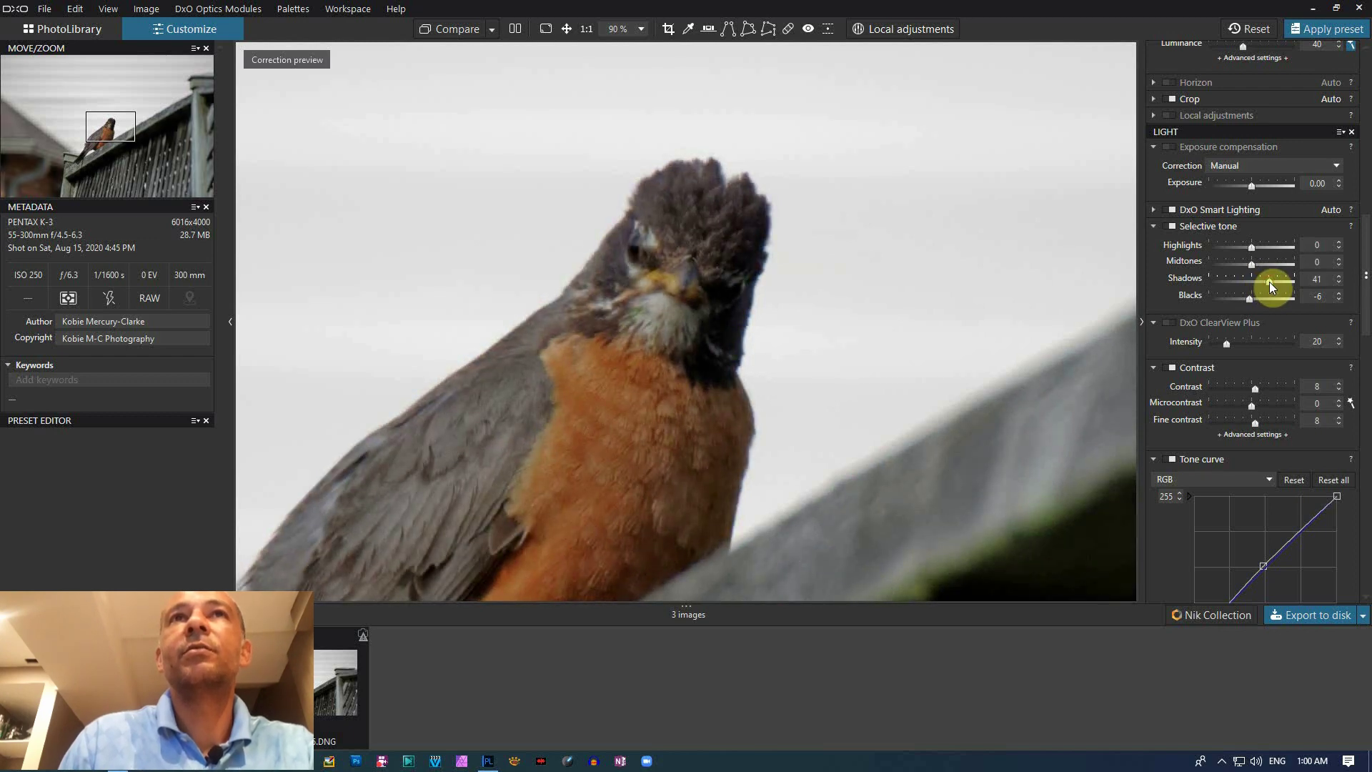
scroll(674, 398, "down", 4)
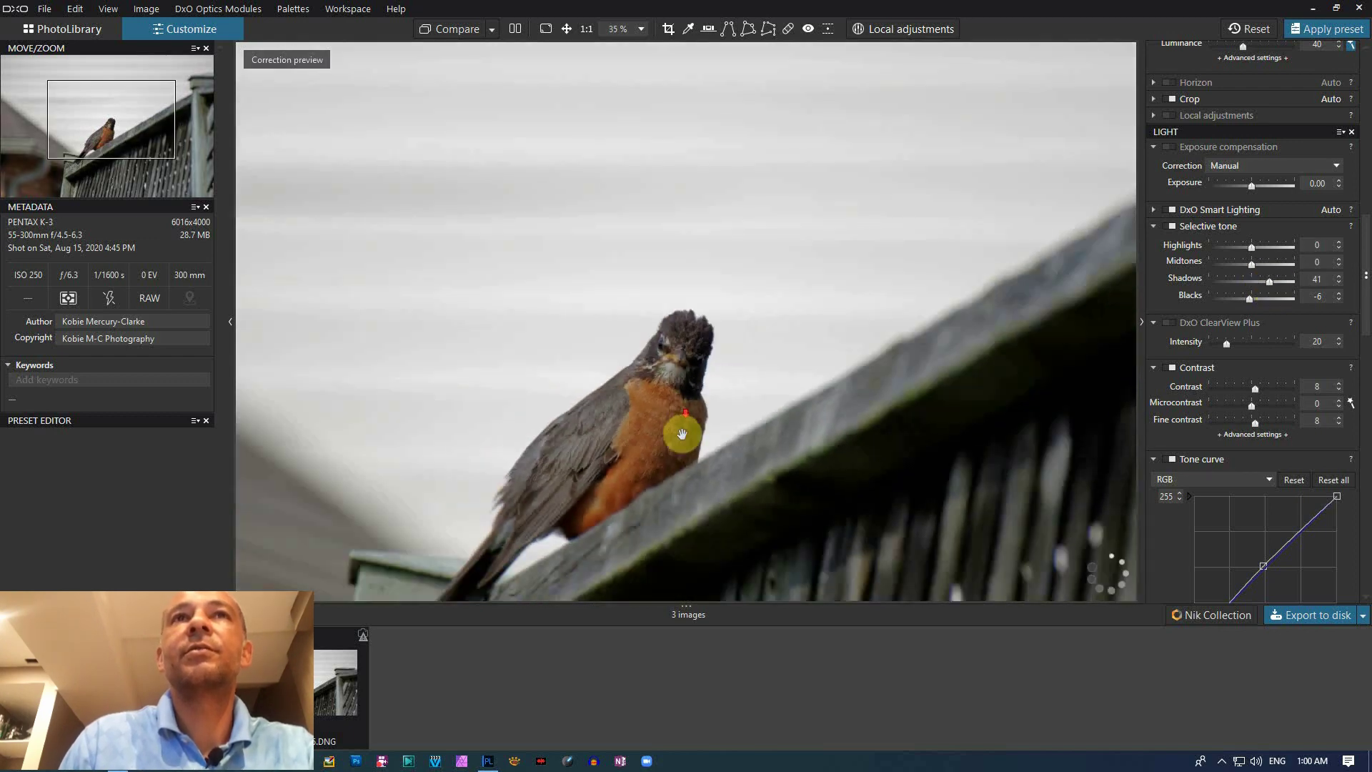
scroll(693, 471, "down", 2)
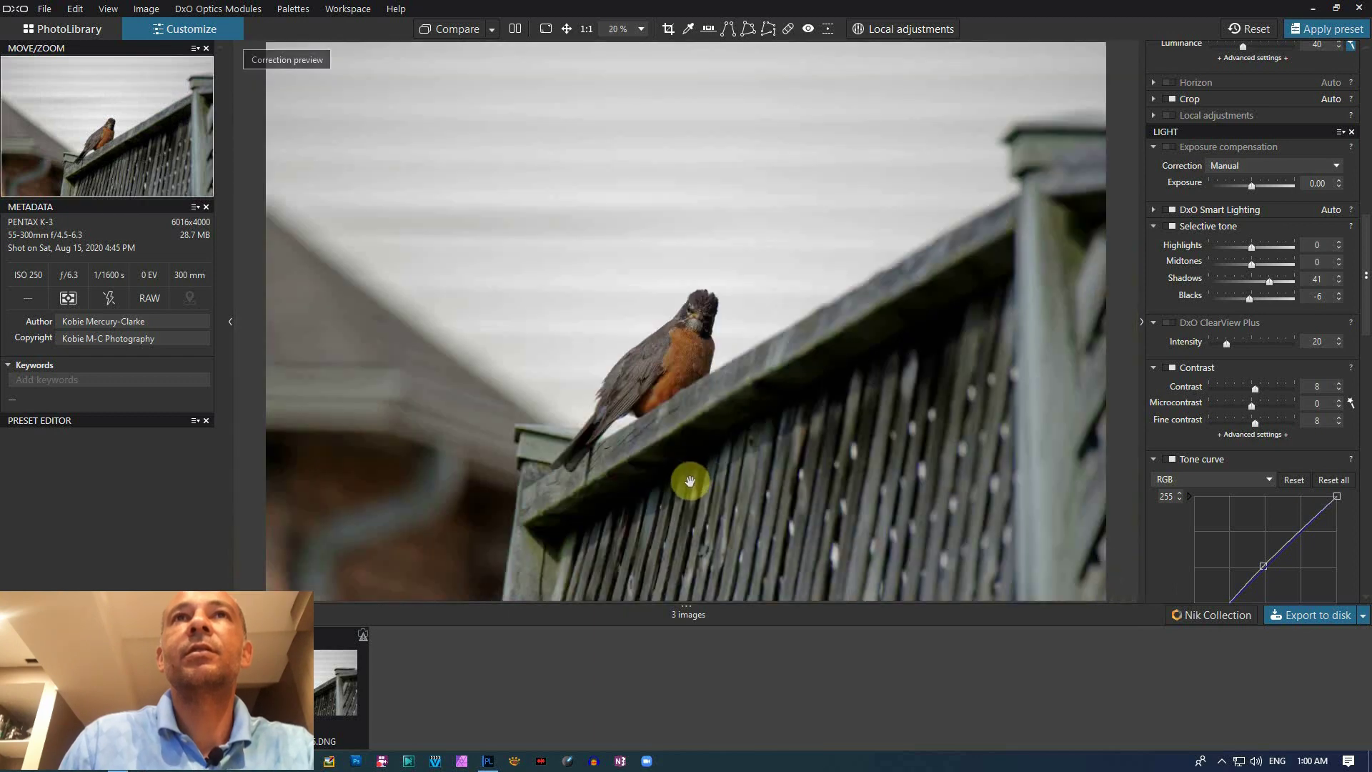
scroll(688, 481, "up", 2)
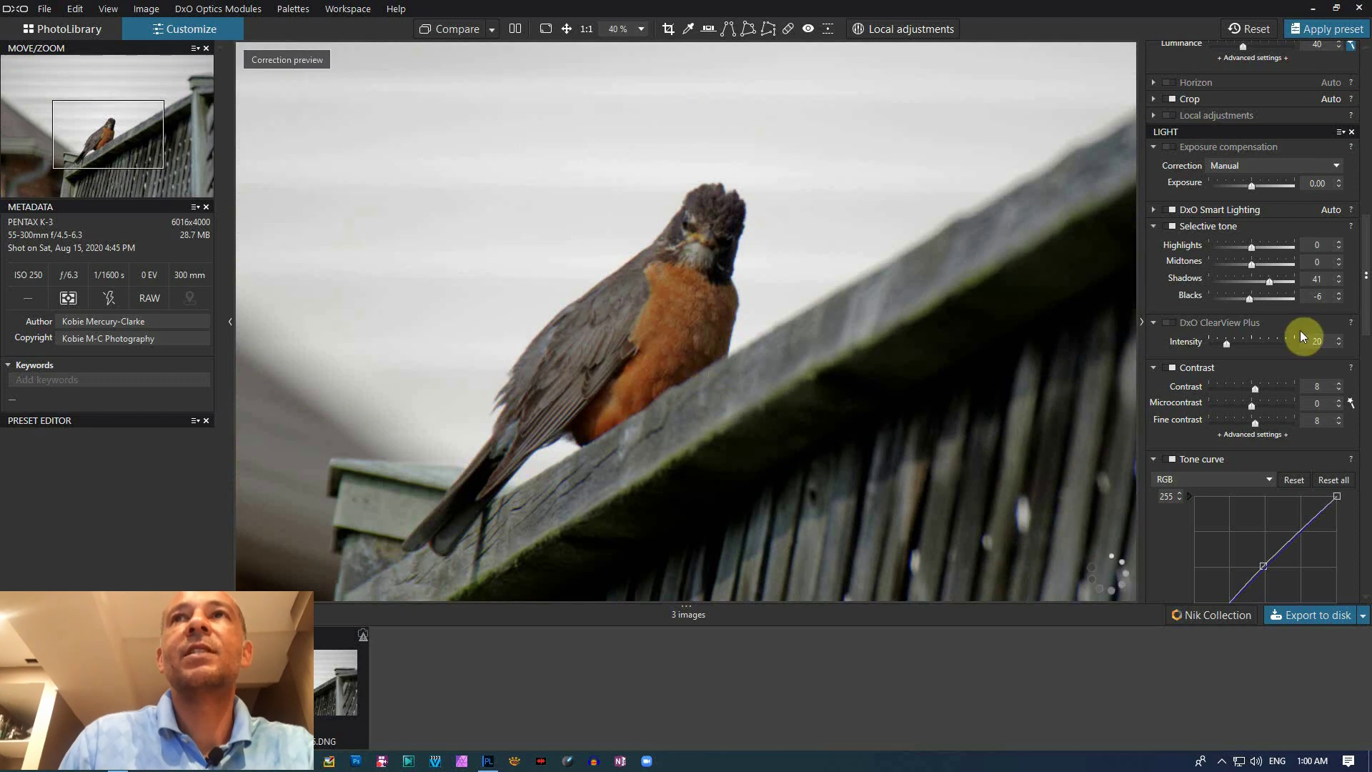
left_click_drag(1268, 280, 1262, 280)
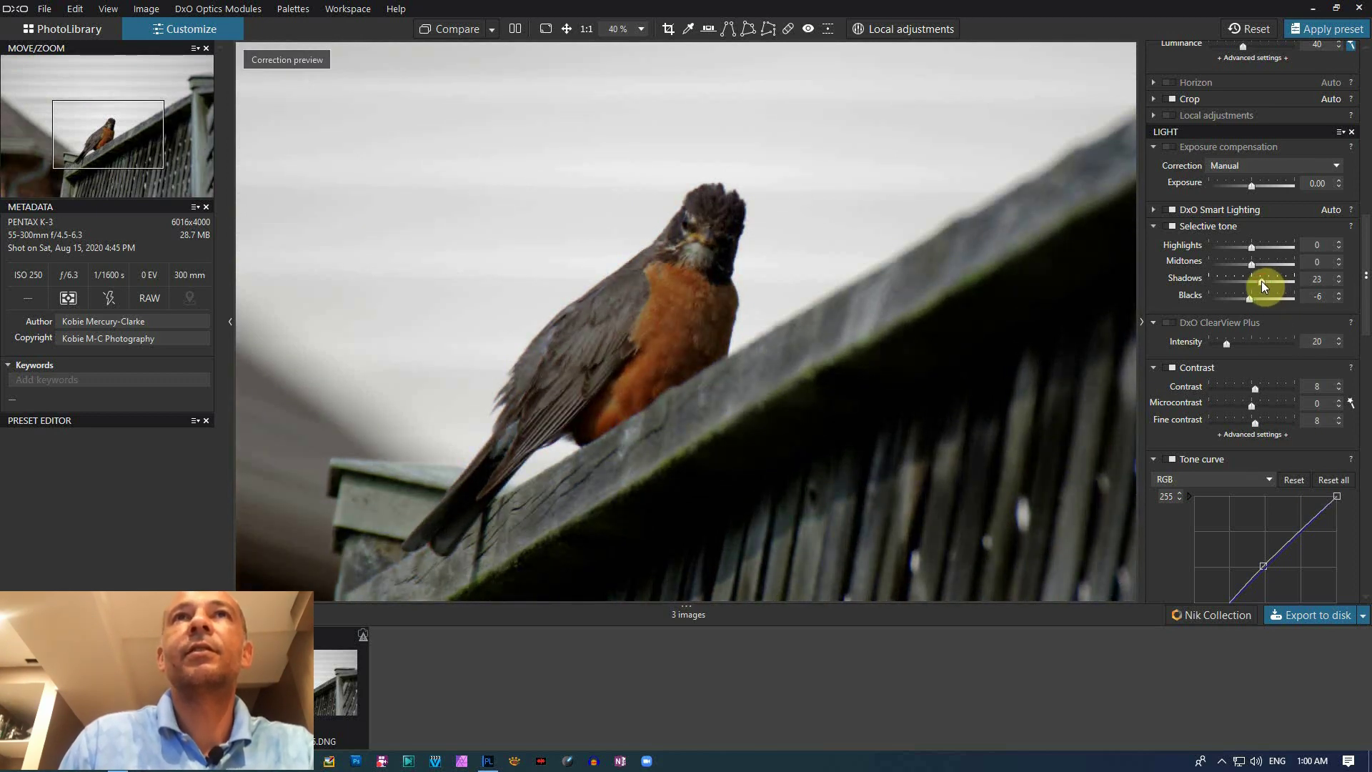
left_click_drag(1262, 281, 1266, 280)
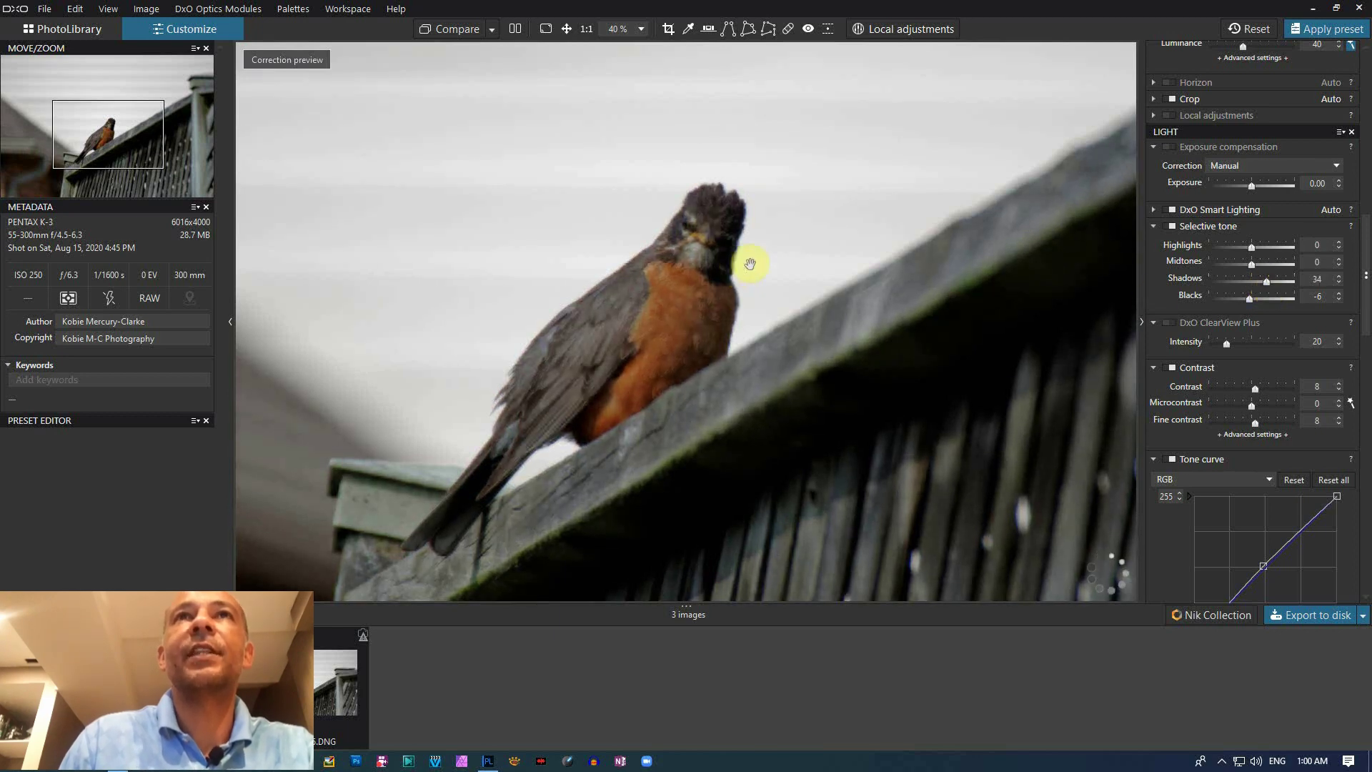
Compare the corrected photo with its original version, both as a whole image and close up on the bird's wing feathers
scroll(739, 245, "up", 3)
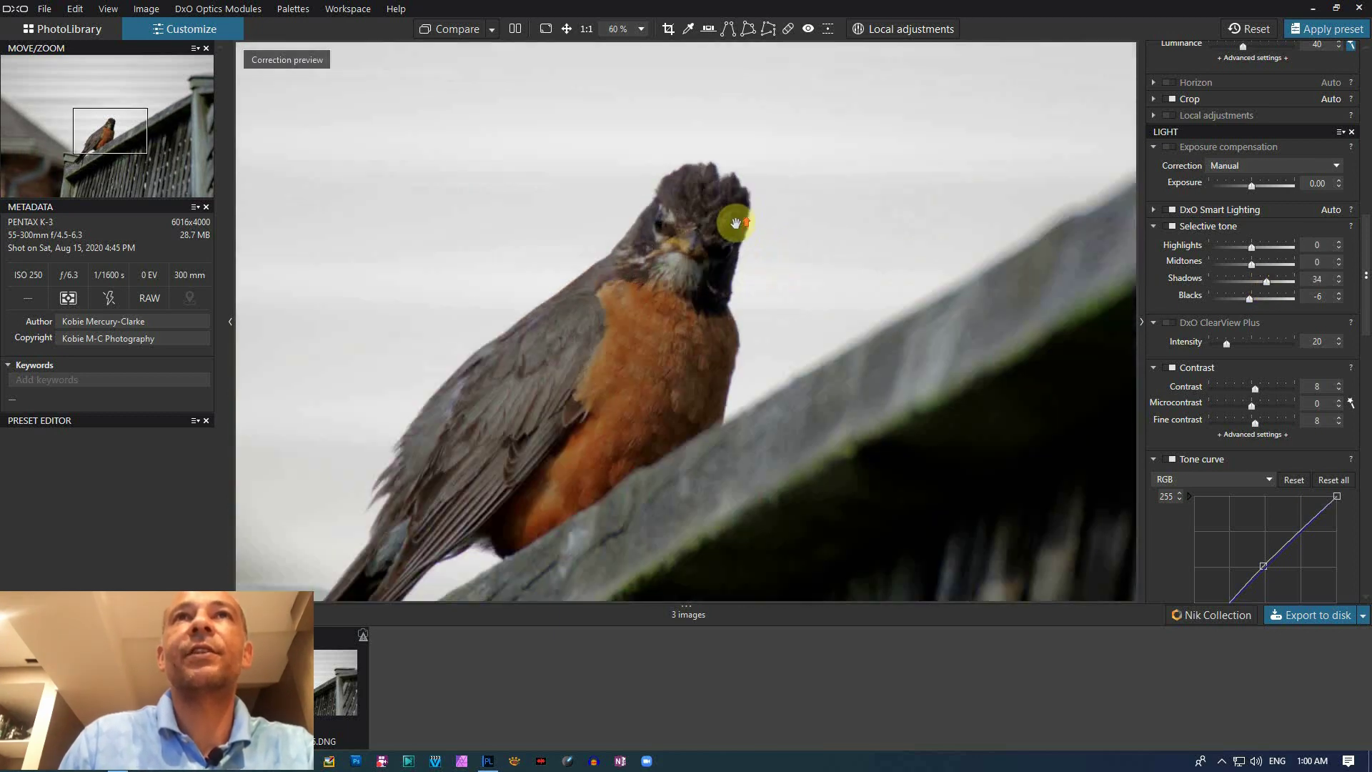
scroll(595, 393, "down", 5)
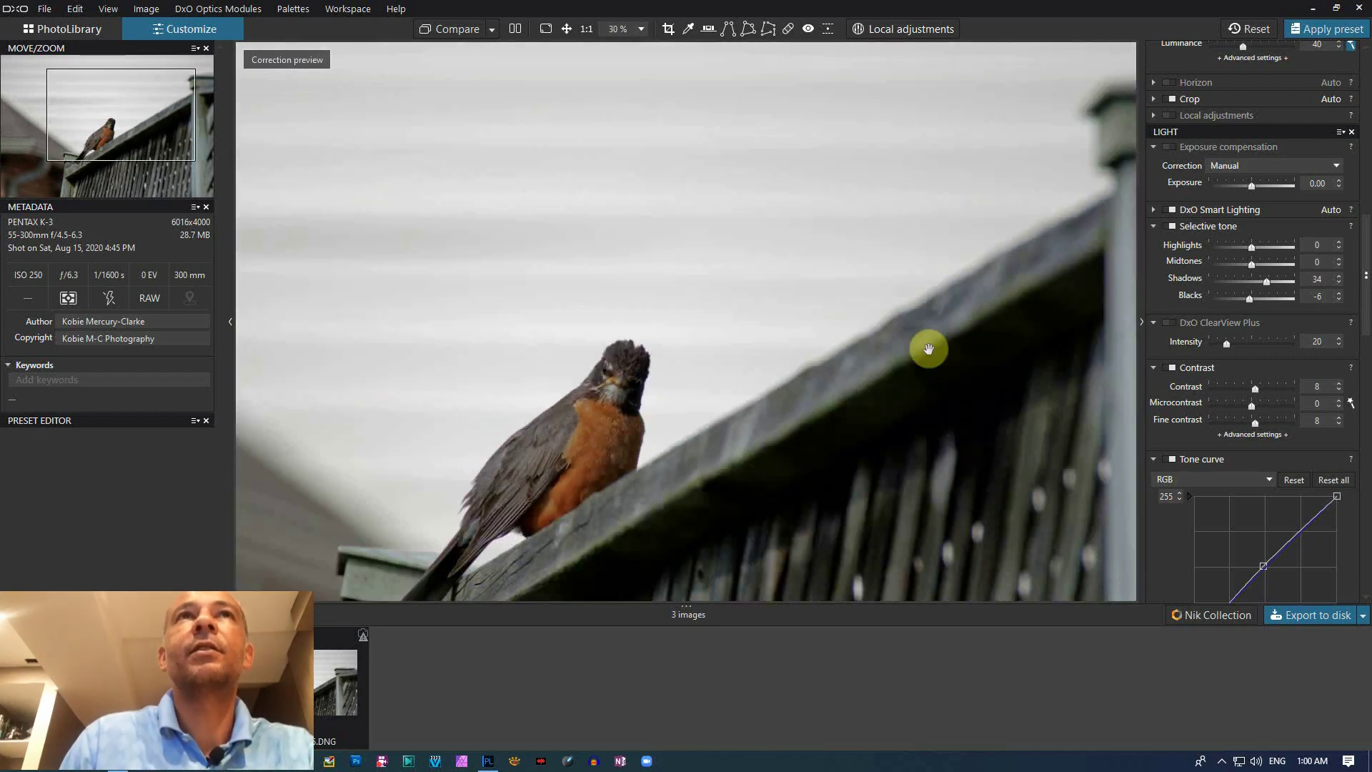
left_click(566, 27)
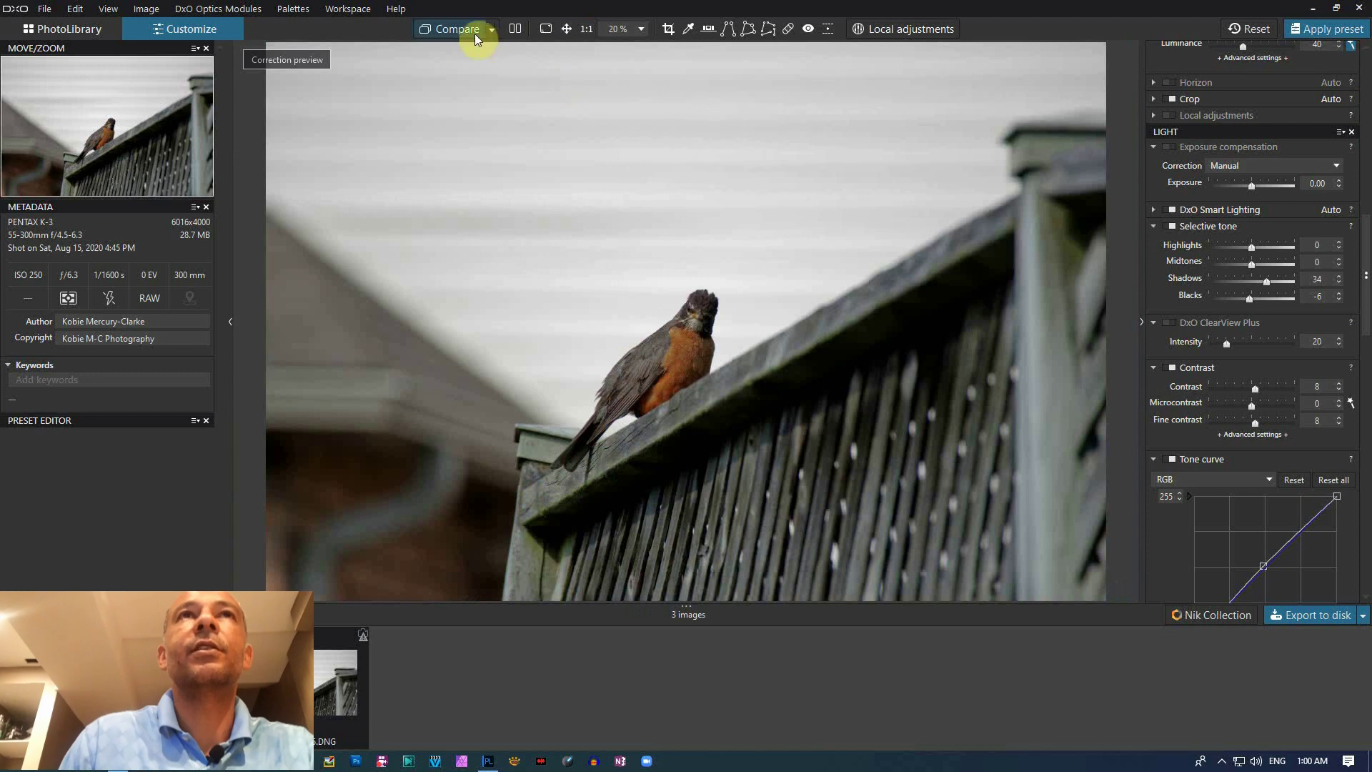
left_click(452, 29)
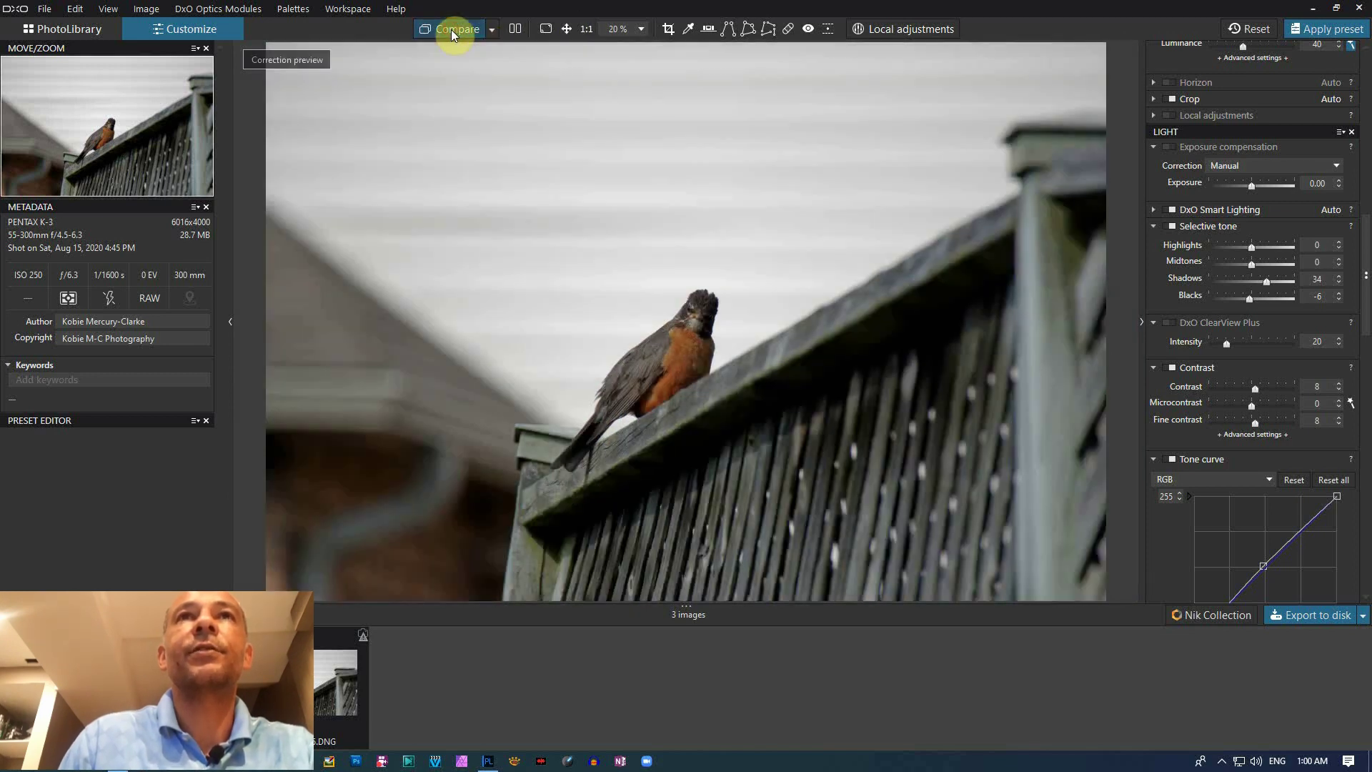
left_click(452, 29)
scroll(628, 419, "up", 3)
scroll(619, 325, "up", 1)
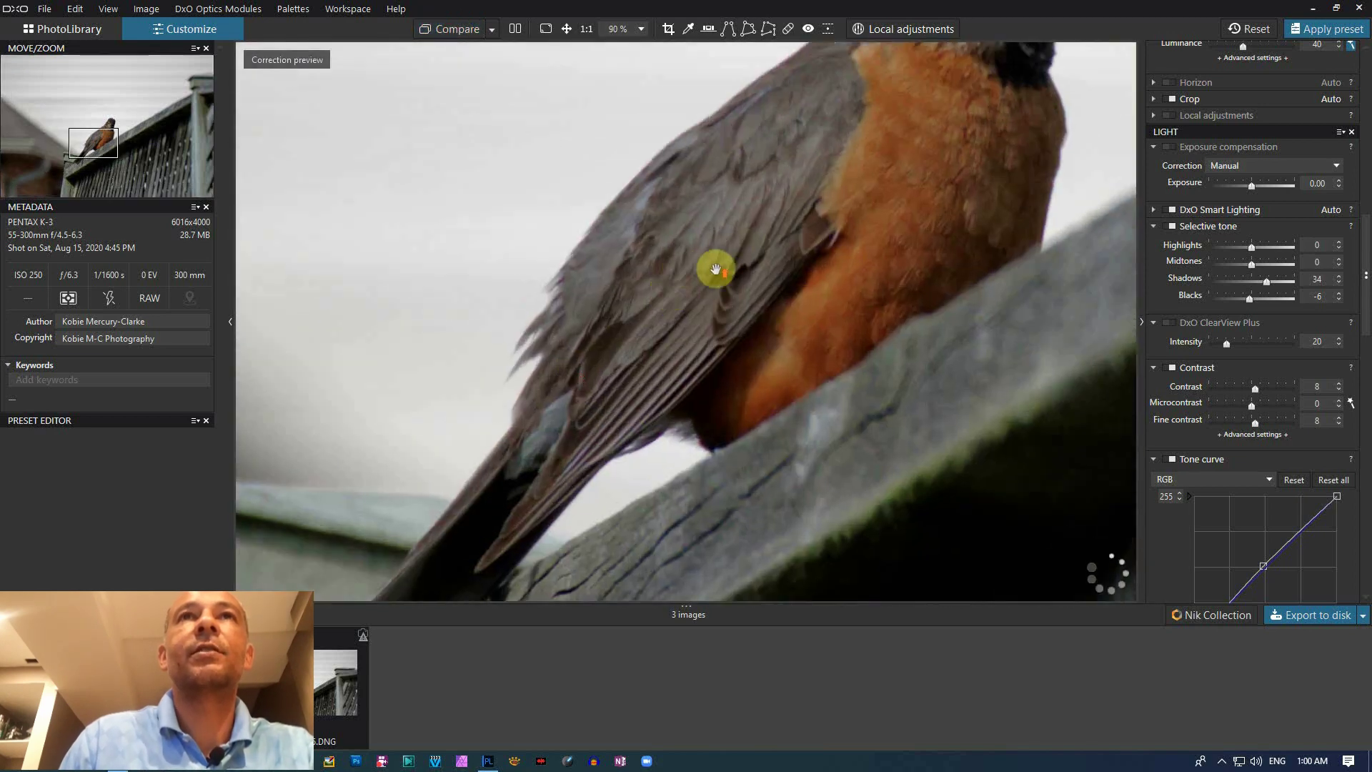
scroll(714, 269, "up", 3)
scroll(684, 219, "down", 1)
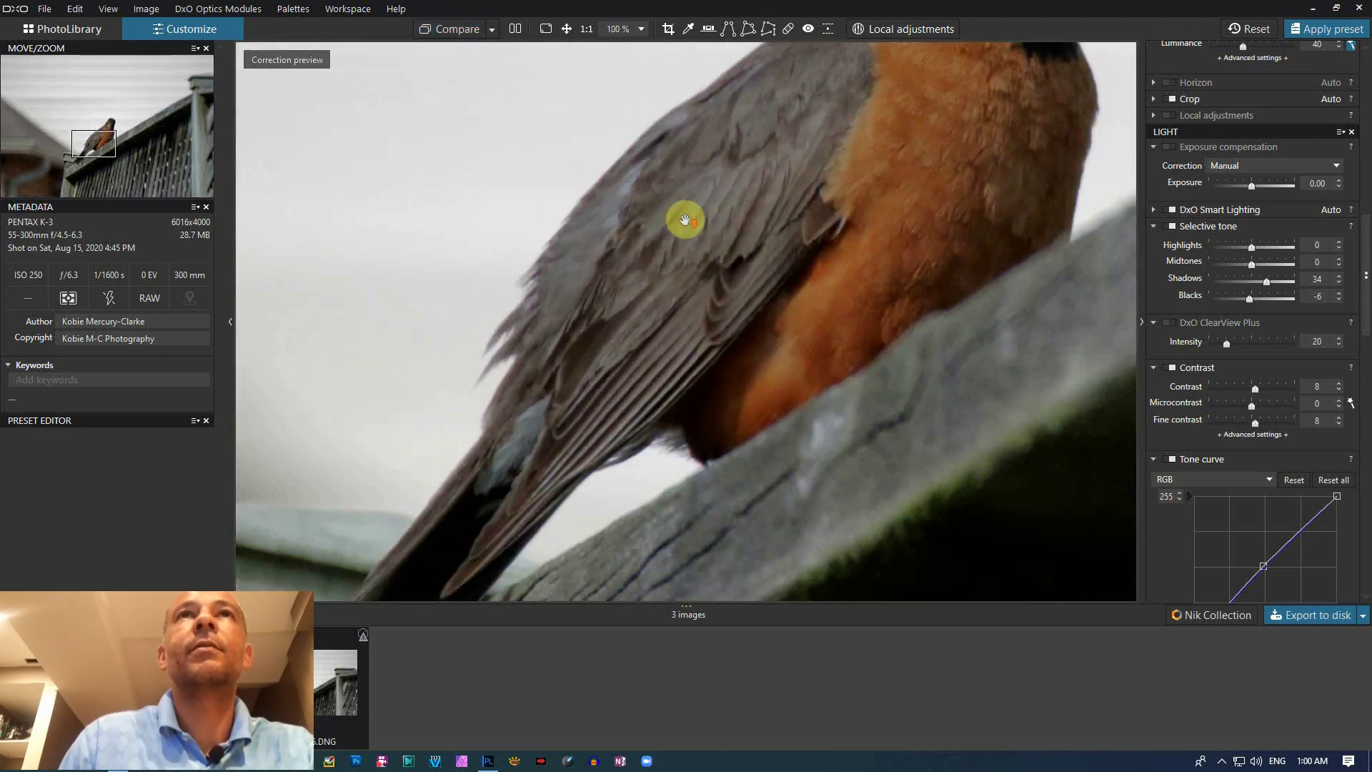
left_click(450, 32)
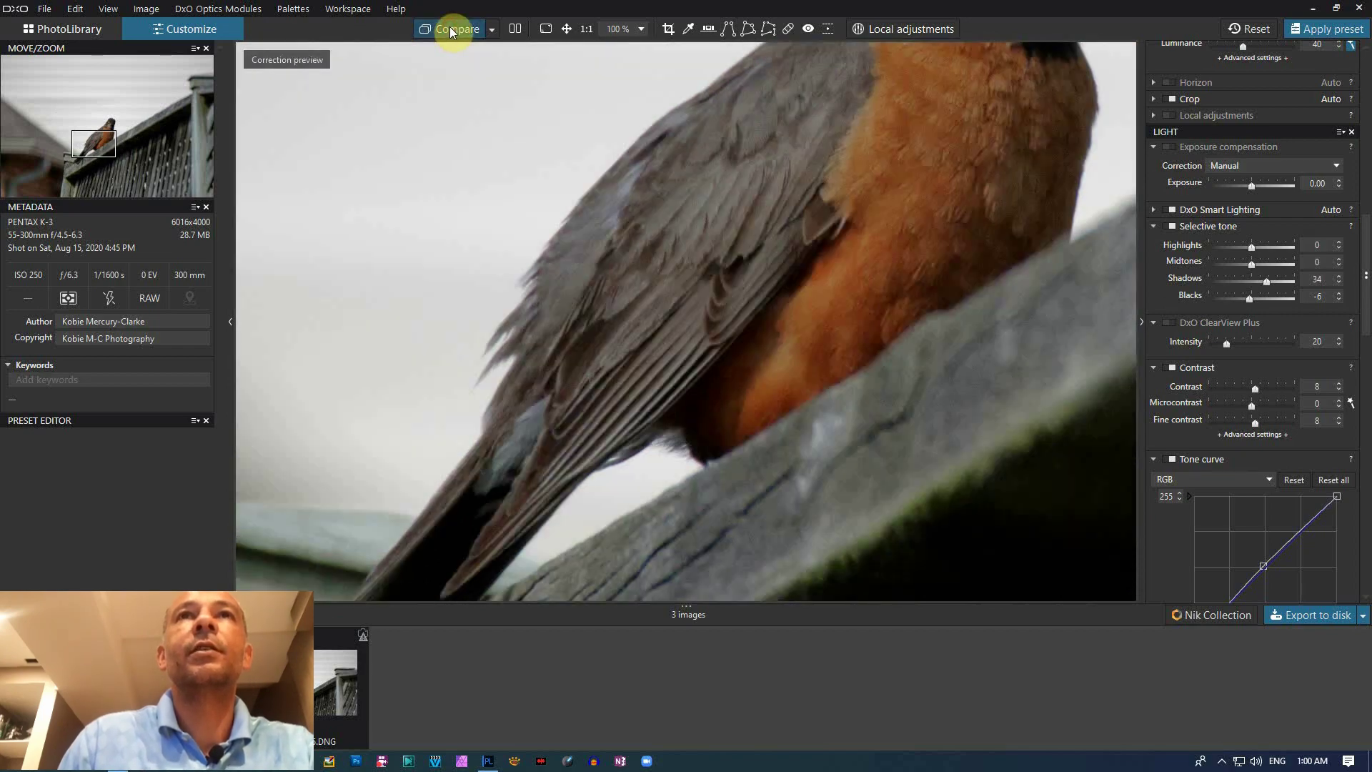
left_click(450, 30)
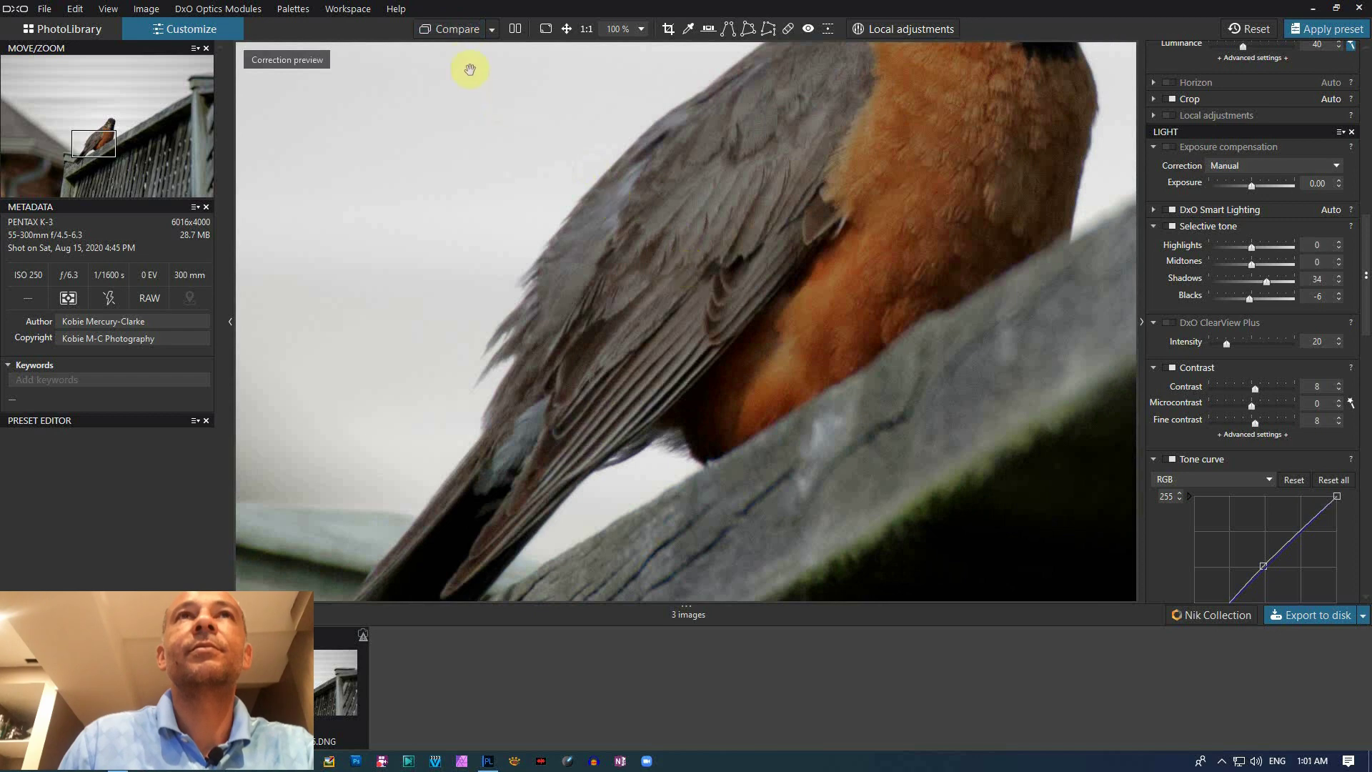
left_click(448, 32)
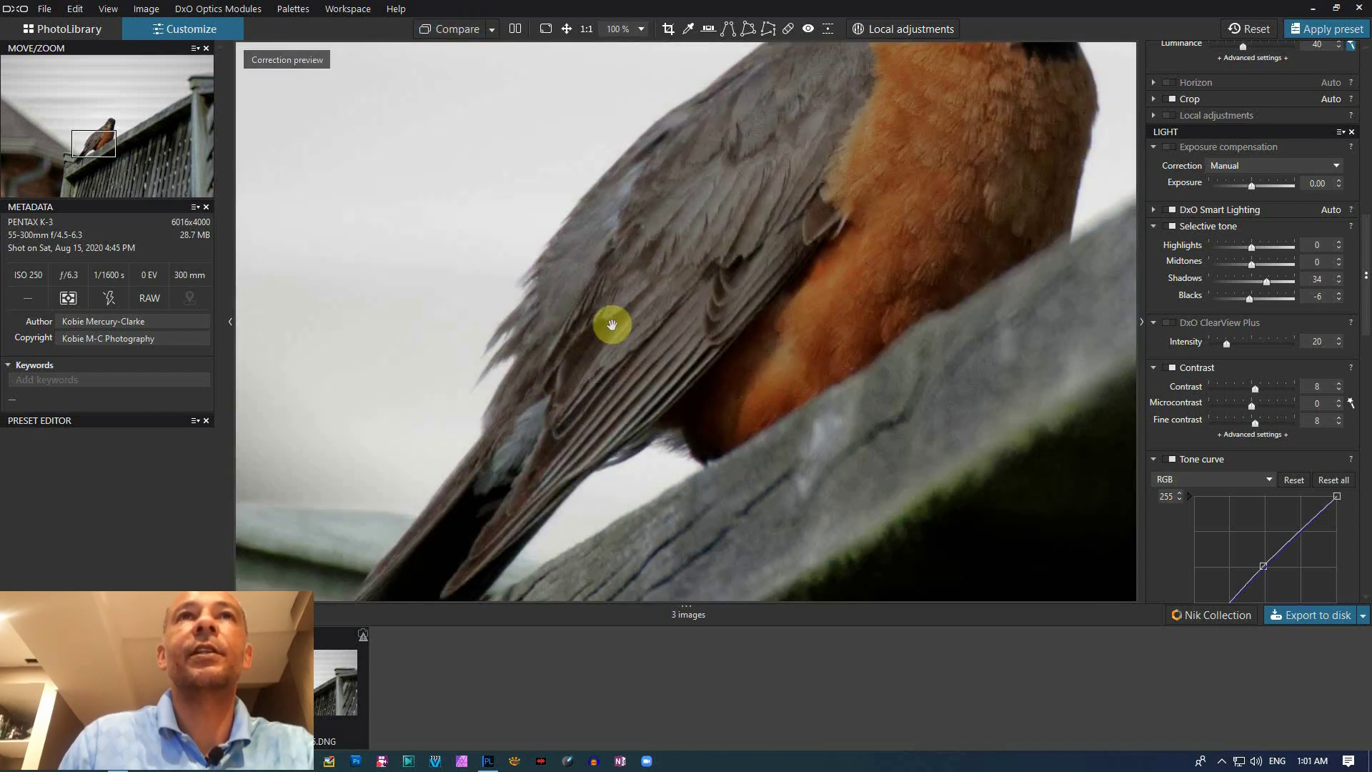
scroll(993, 163, "down", 4)
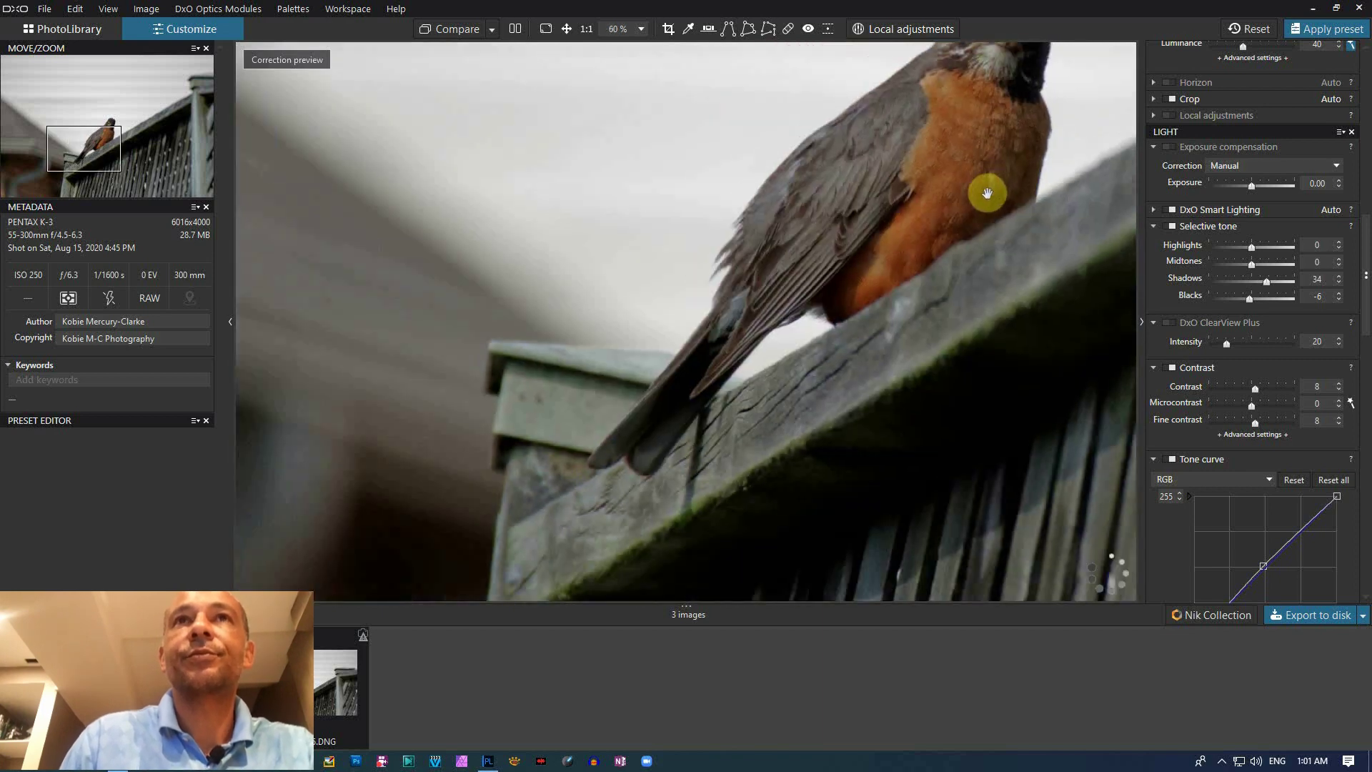
left_click_drag(787, 310, 729, 352)
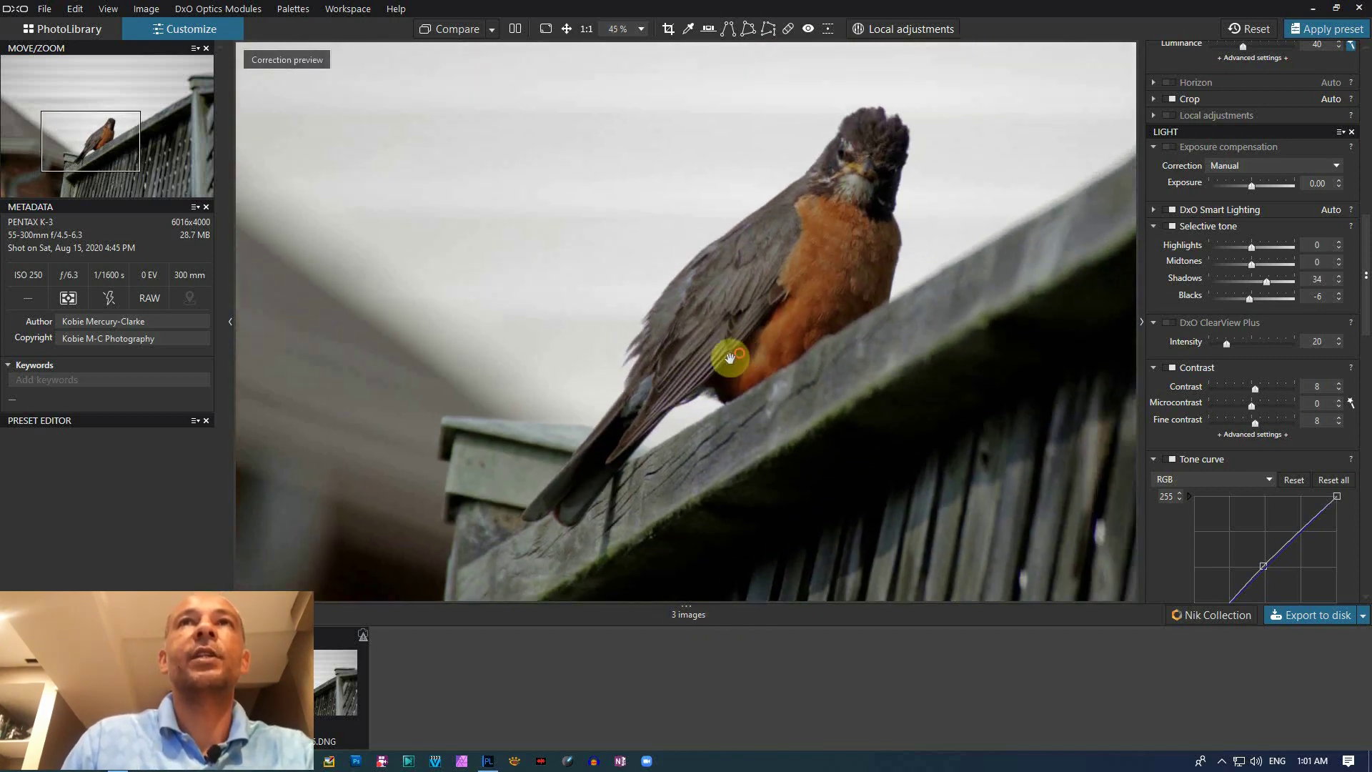
left_click(566, 30)
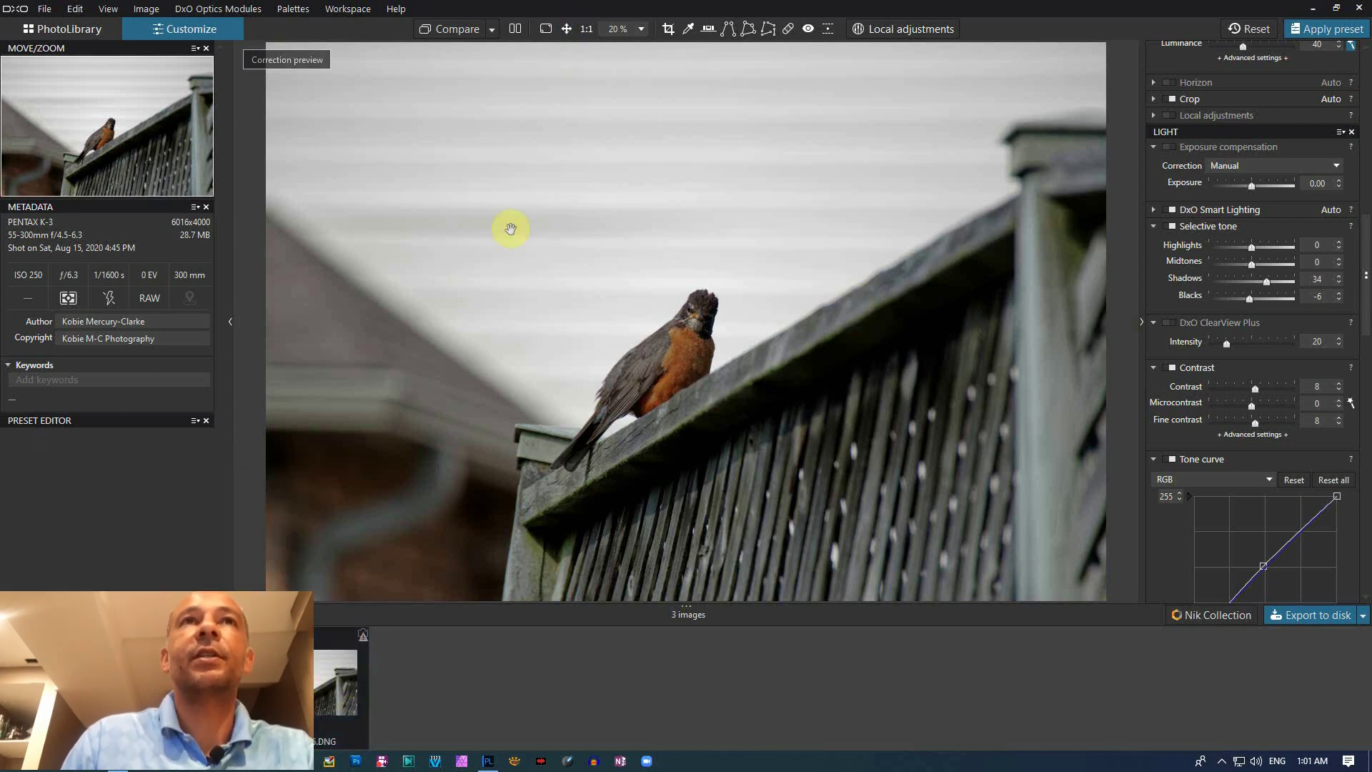
Copy the camera-facing bird photo's correction settings and paste them as global adjustments onto the next photo, with the bird in profile
right_click(343, 682)
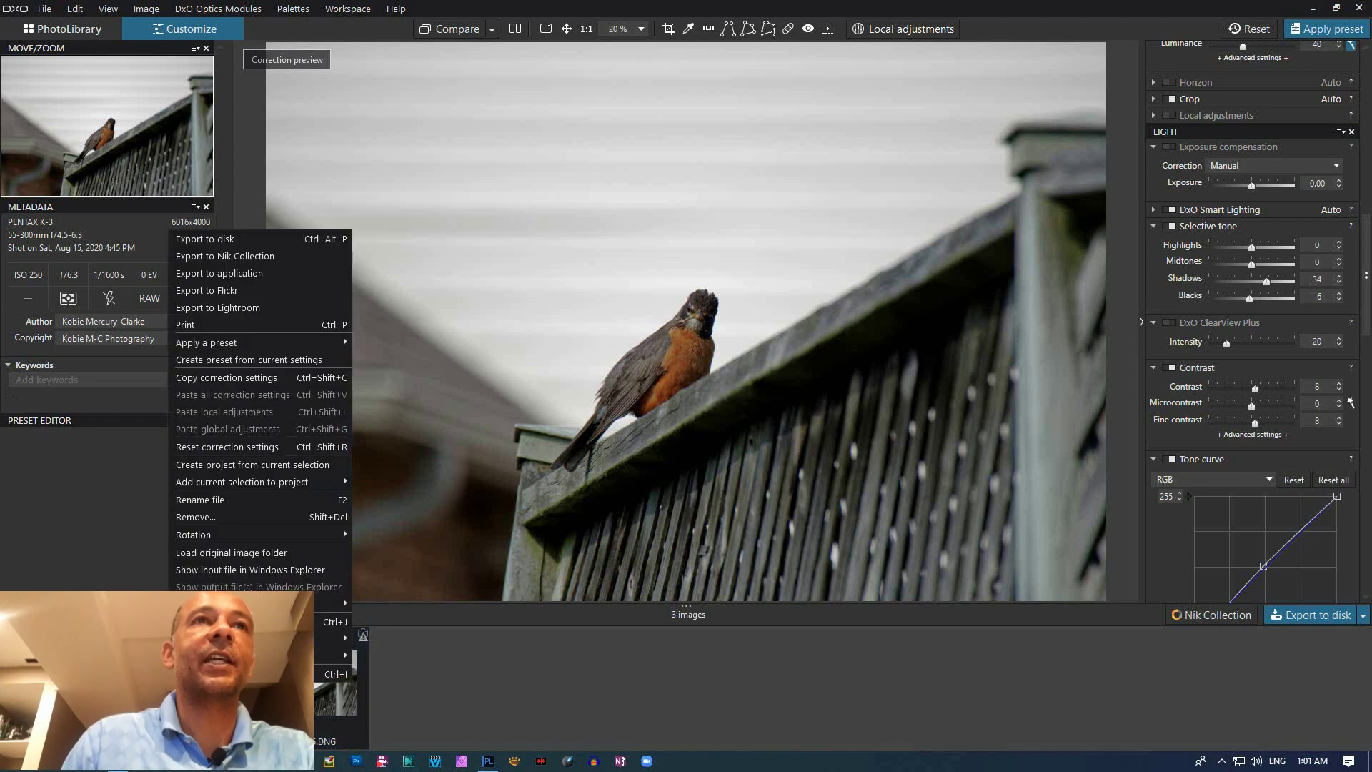
left_click(221, 378)
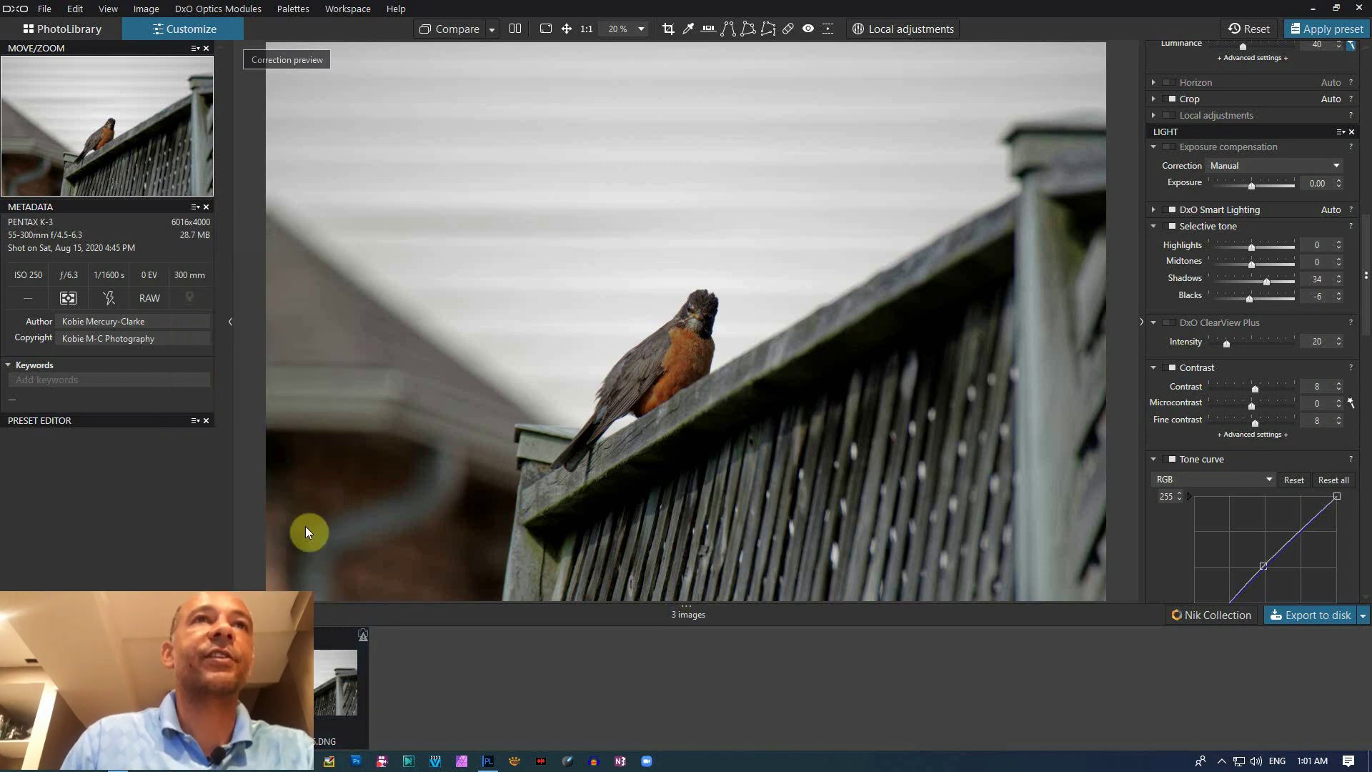
key("Right")
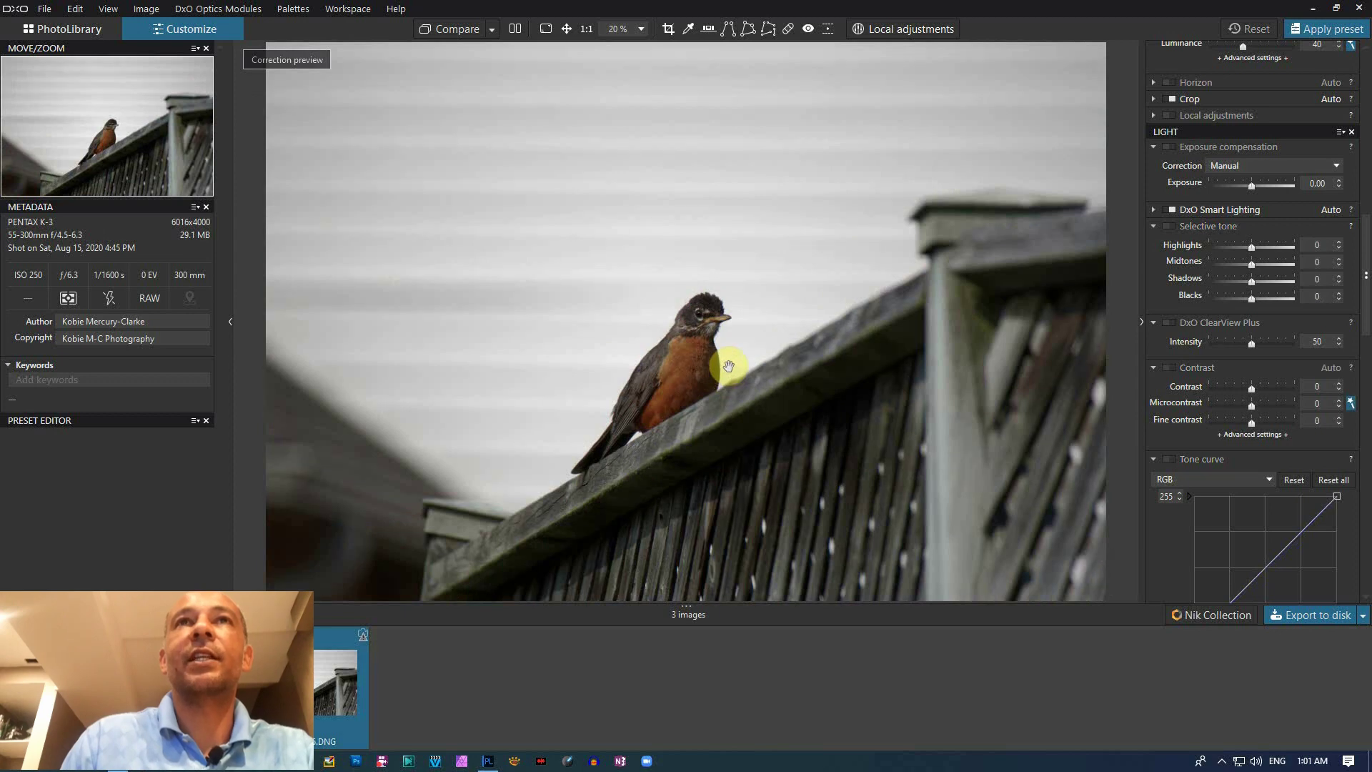
scroll(706, 358, "up", 3)
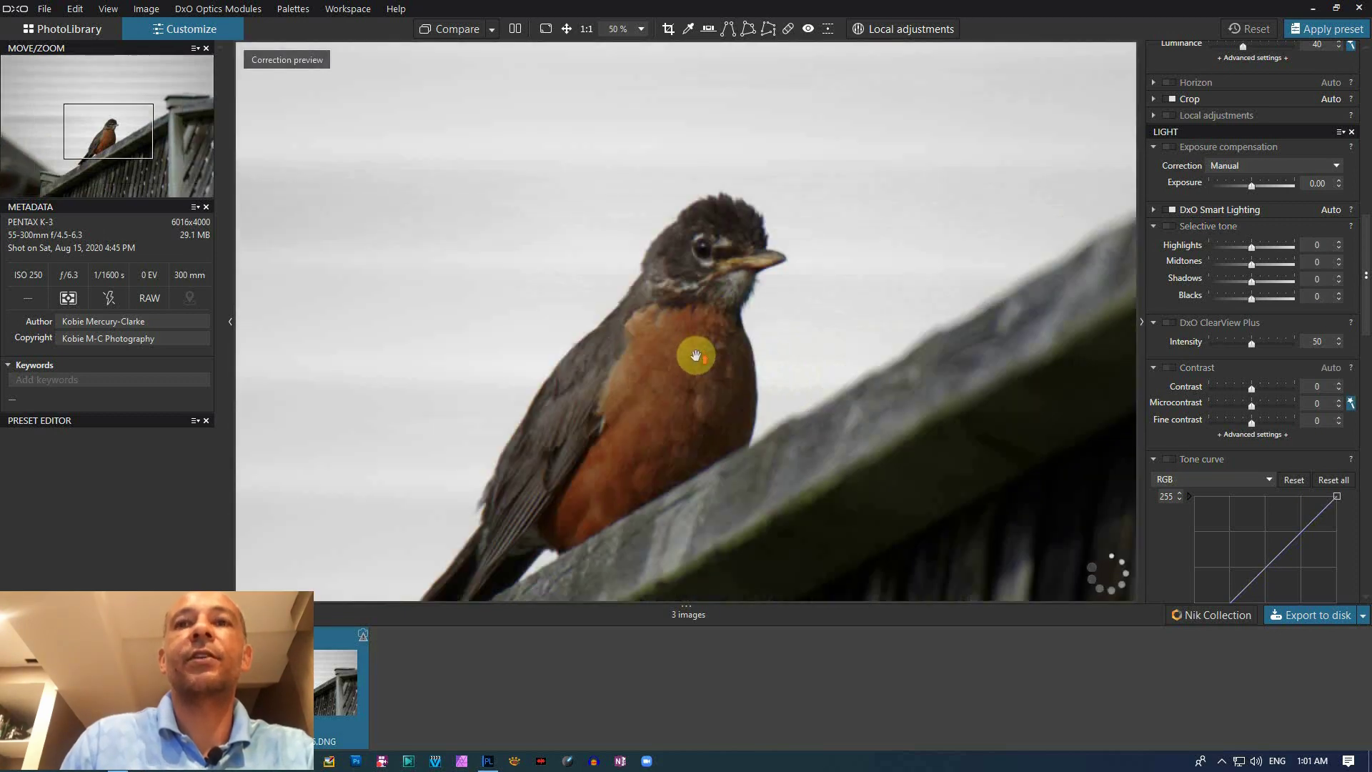
scroll(696, 356, "up", 2)
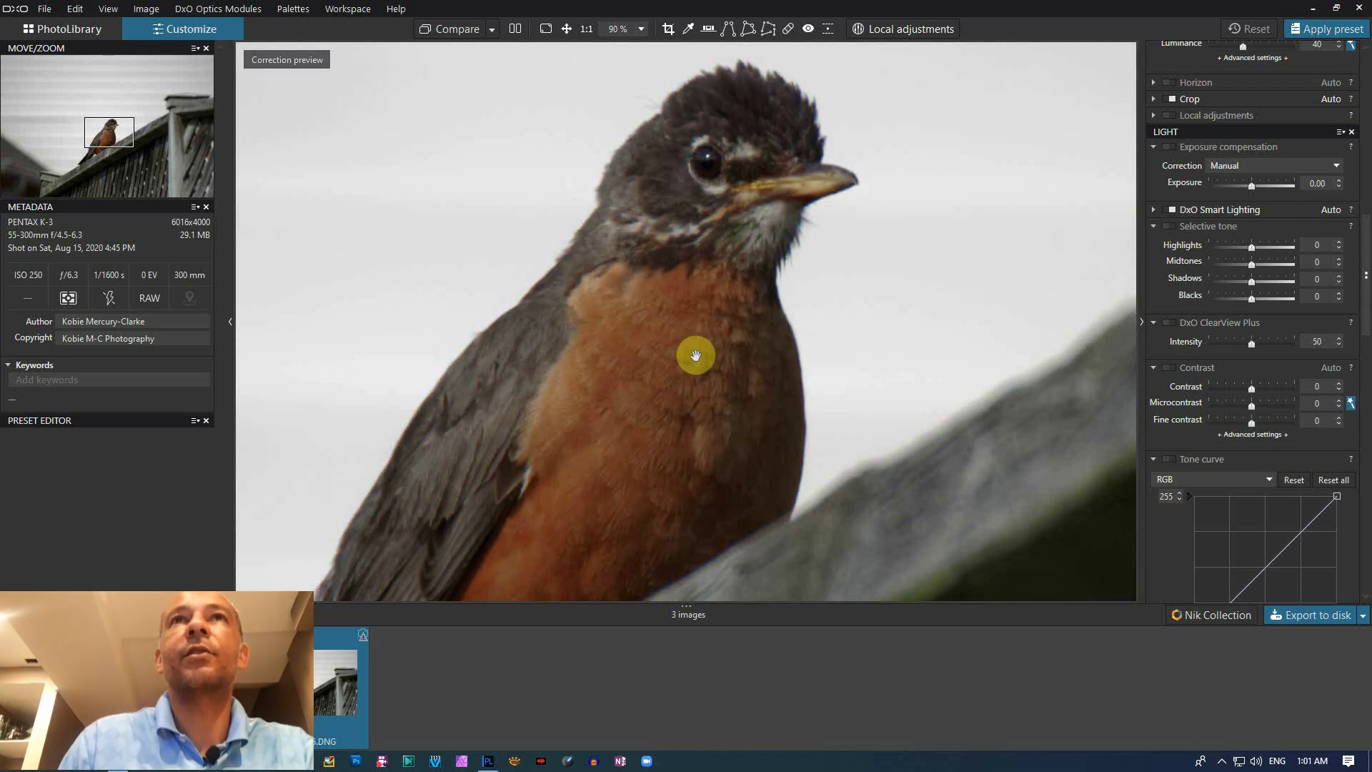
scroll(696, 355, "down", 3)
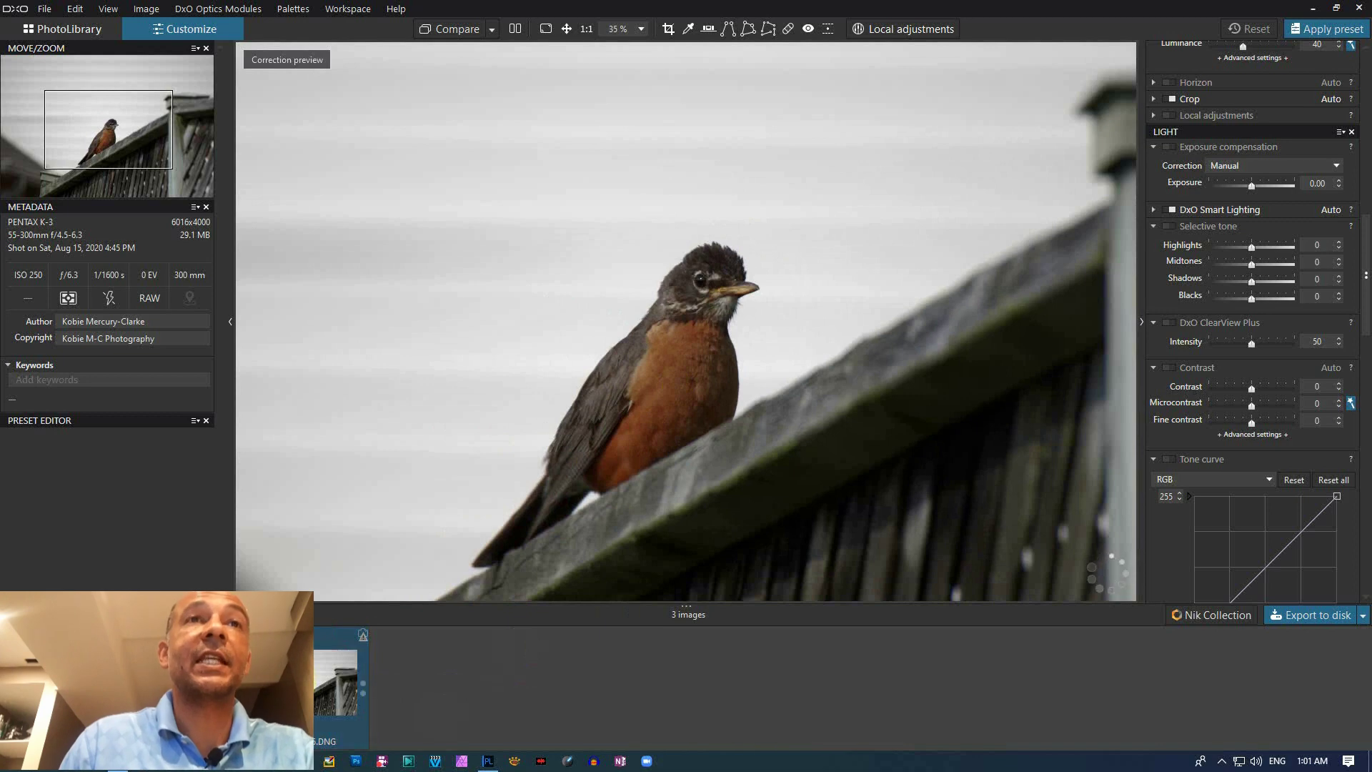
right_click(109, 593)
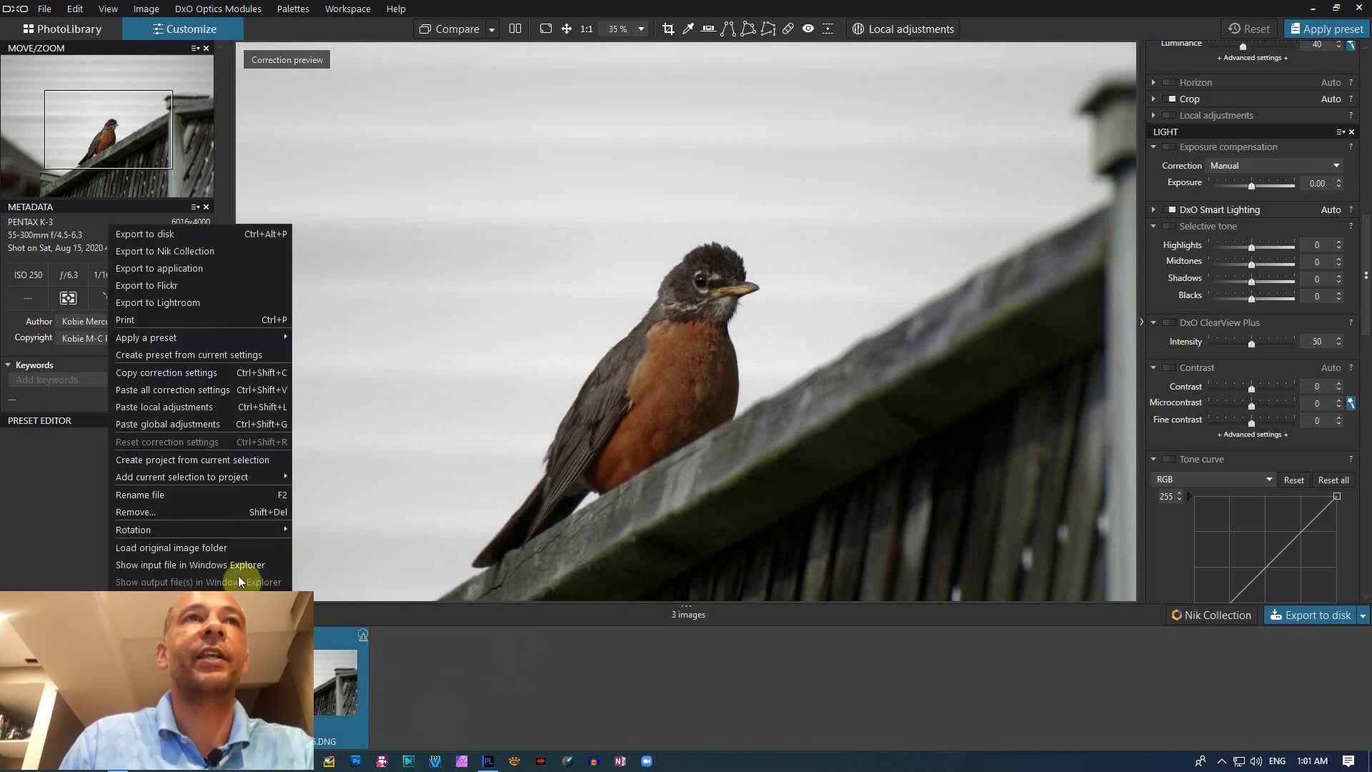
left_click(203, 423)
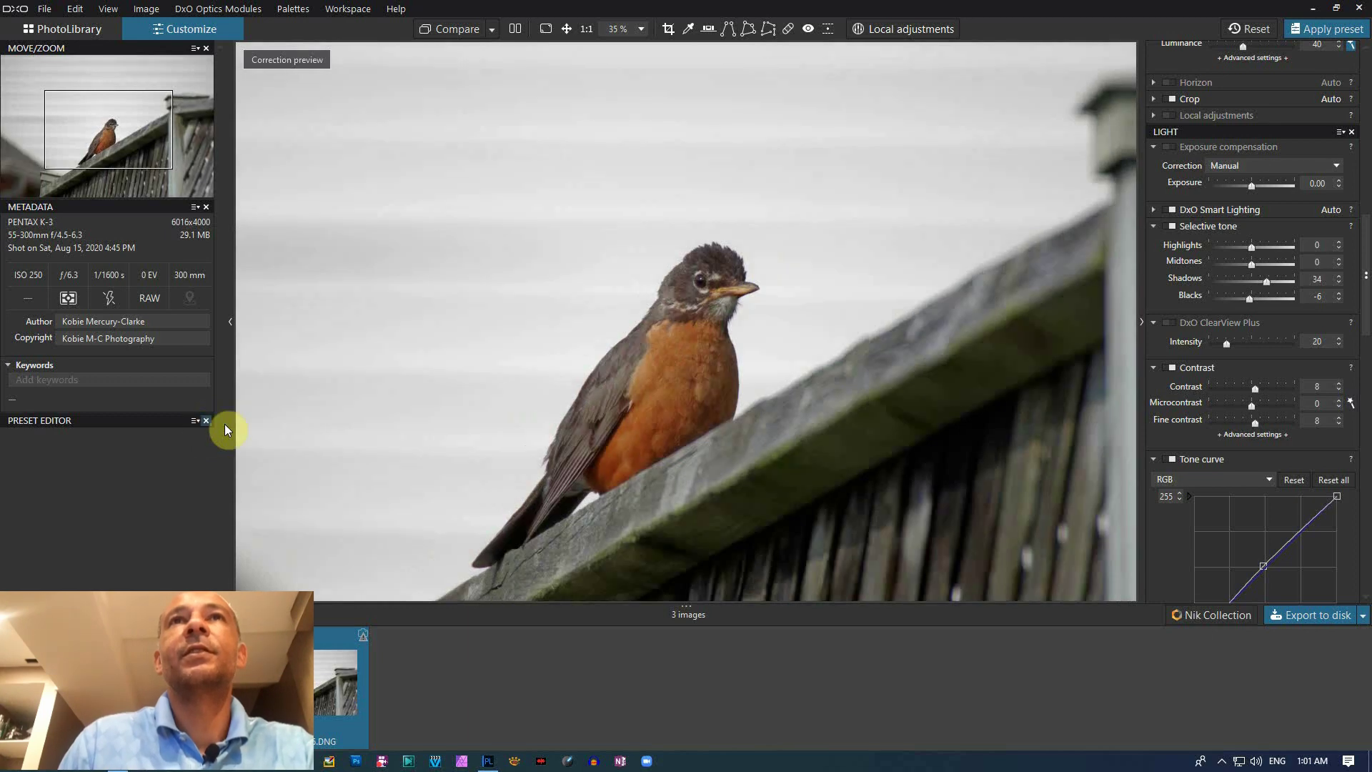
Examine the pasted adjustments on the profile bird's head and breast feathers, and review its tone curve settings
scroll(689, 382, "up", 3)
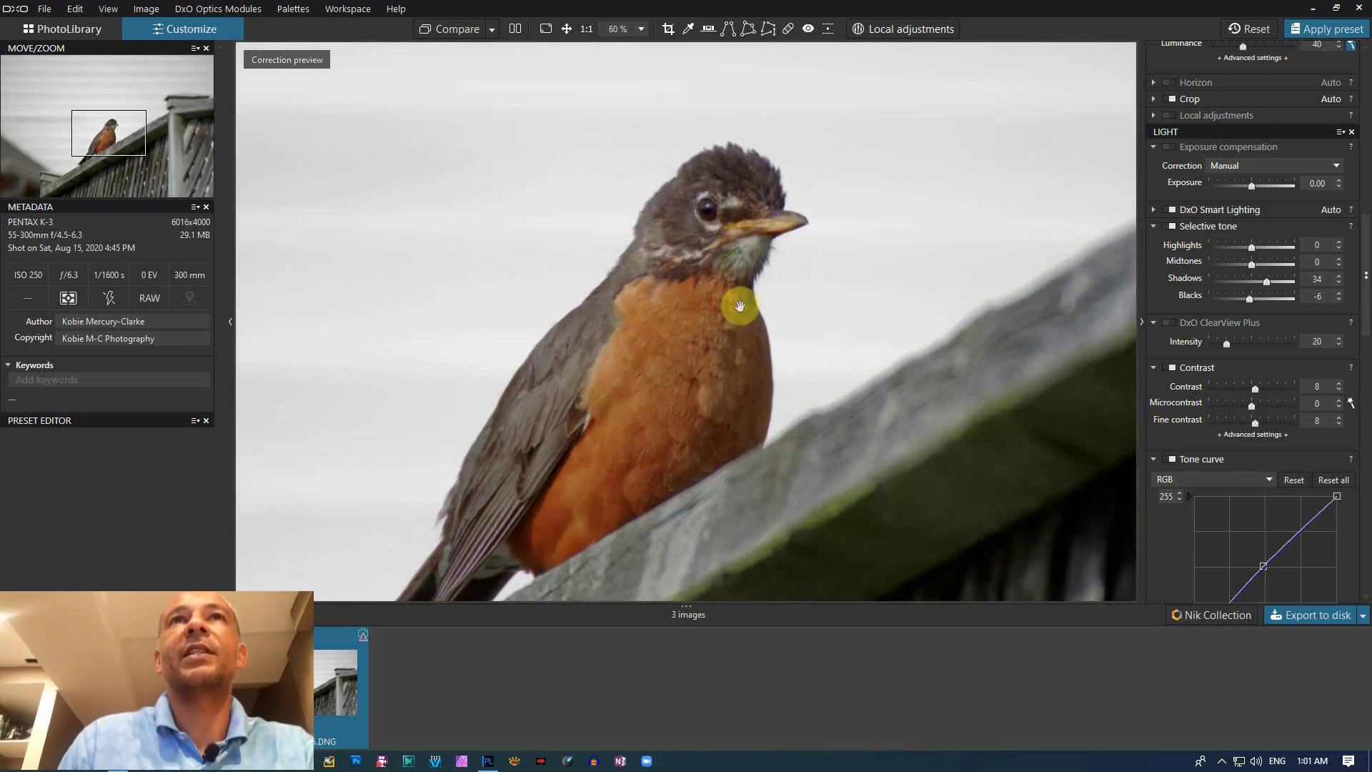
scroll(701, 352, "up", 2)
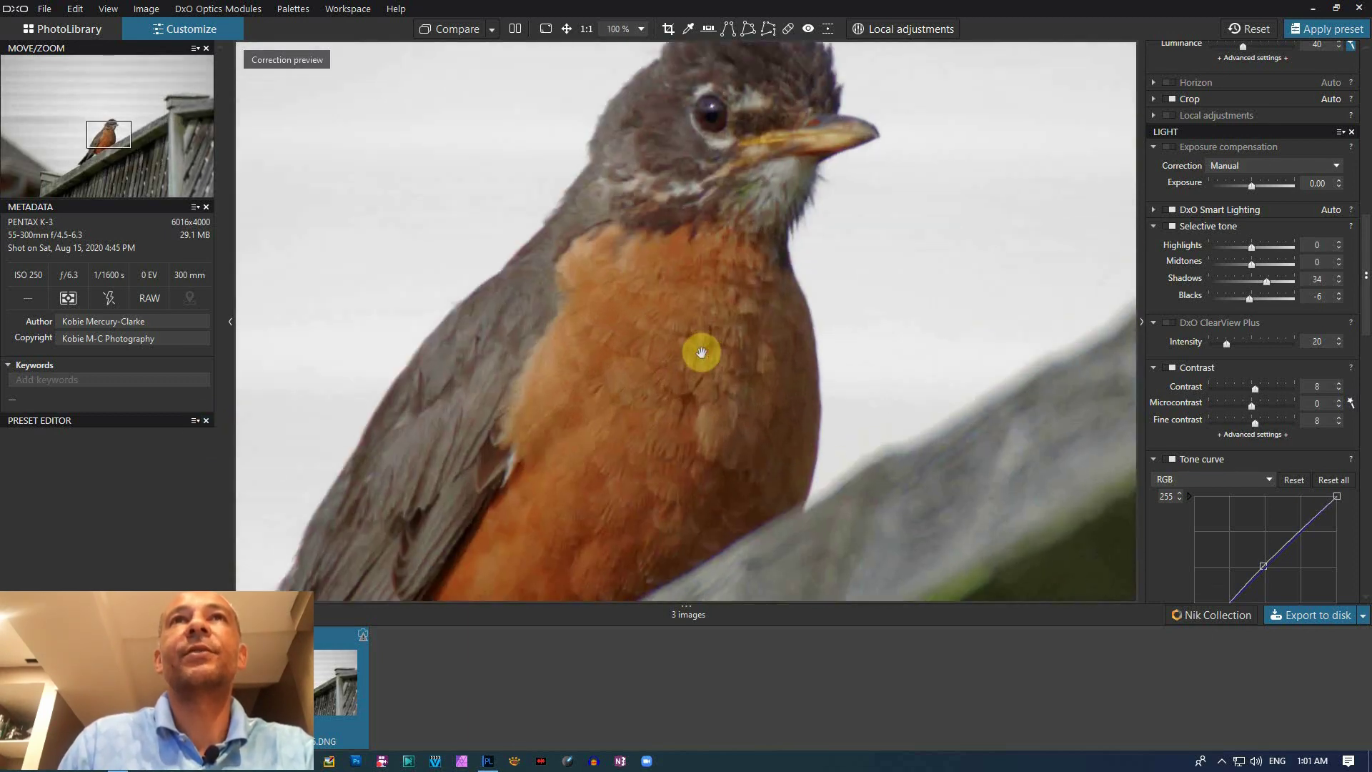
scroll(700, 352, "down", 4)
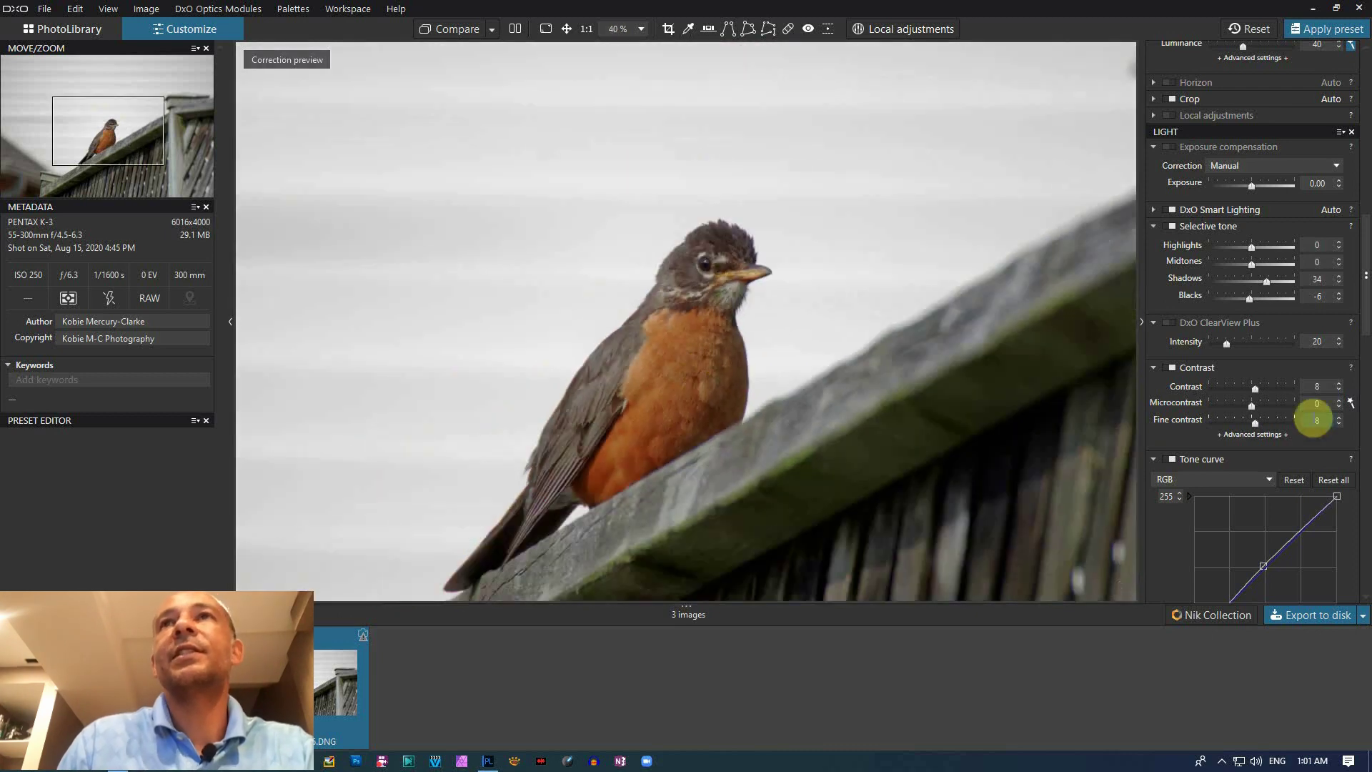
scroll(1237, 429, "down", 2)
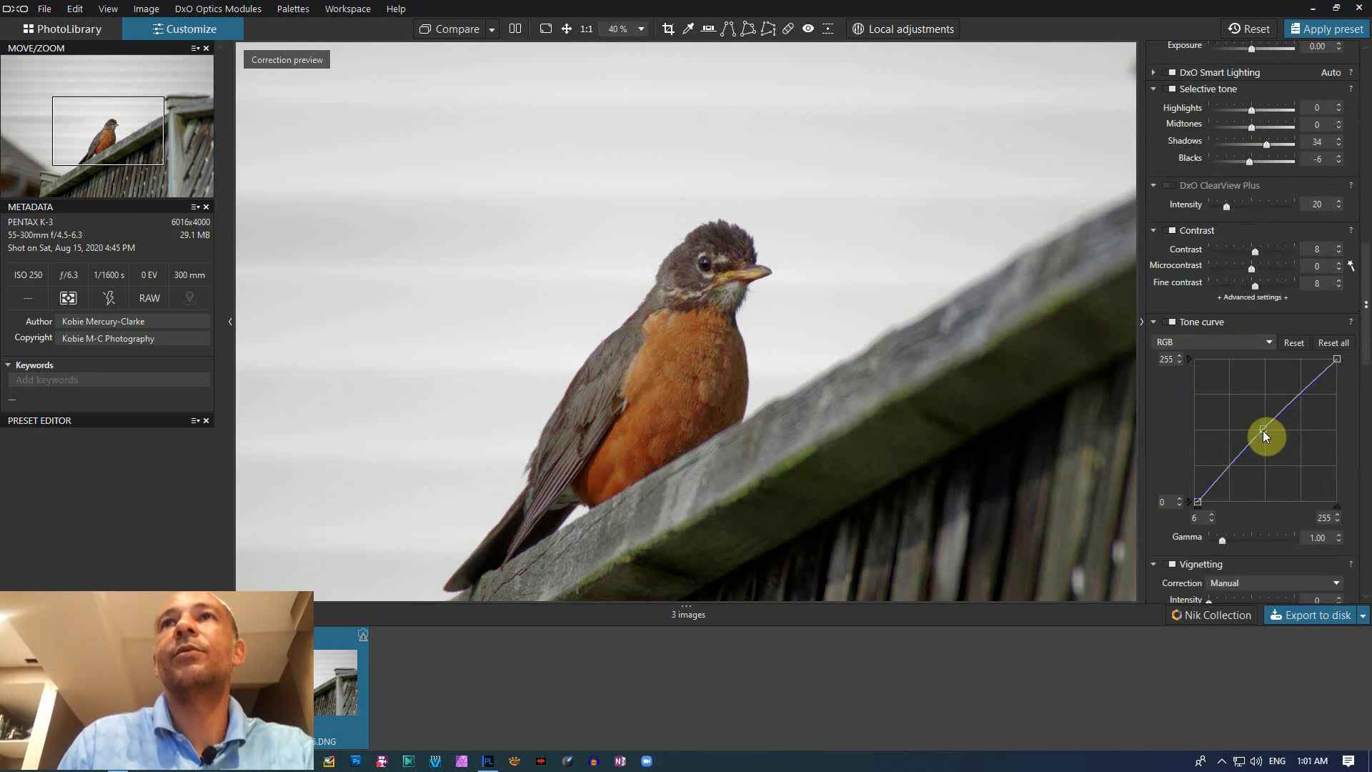
Remove the middle point from the profile bird photo's RGB tone curve and check the tones on the bird's head
double_click(1263, 430)
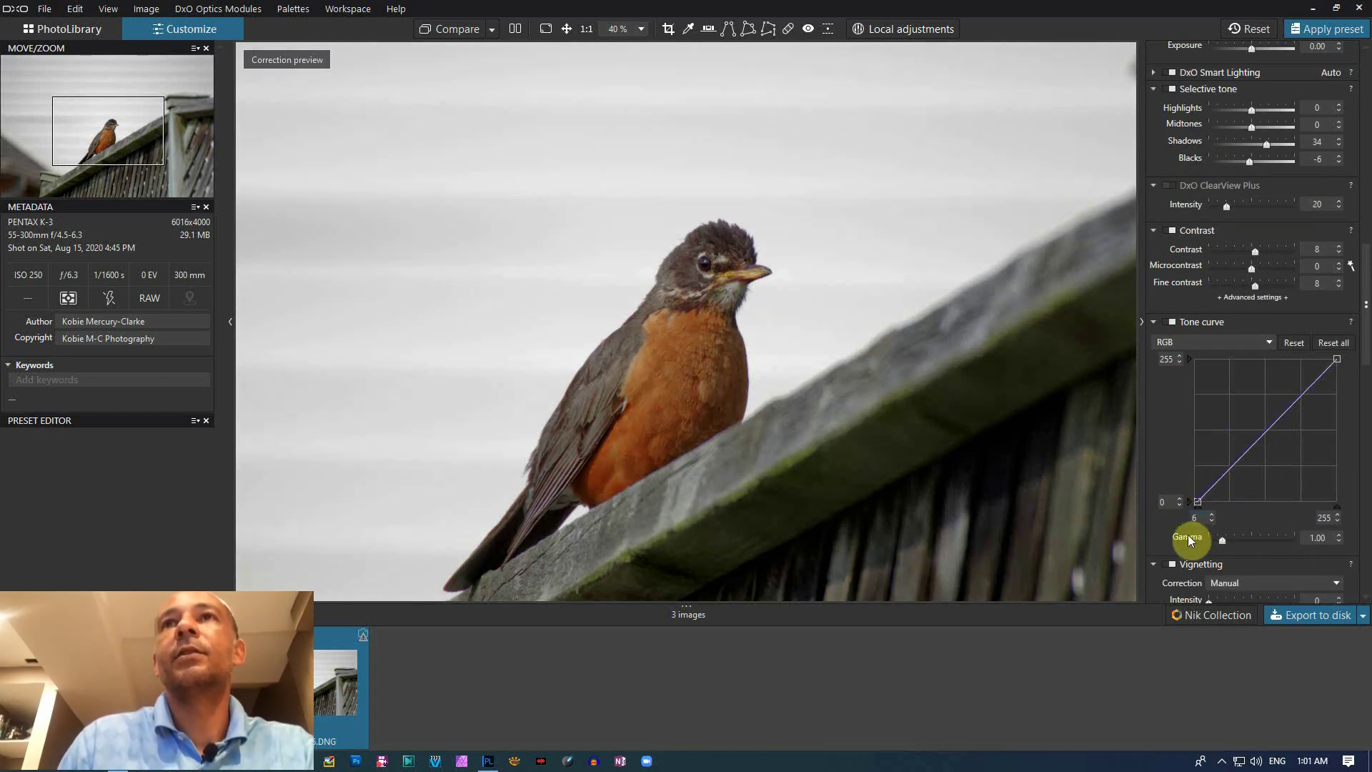
scroll(707, 274, "up", 4)
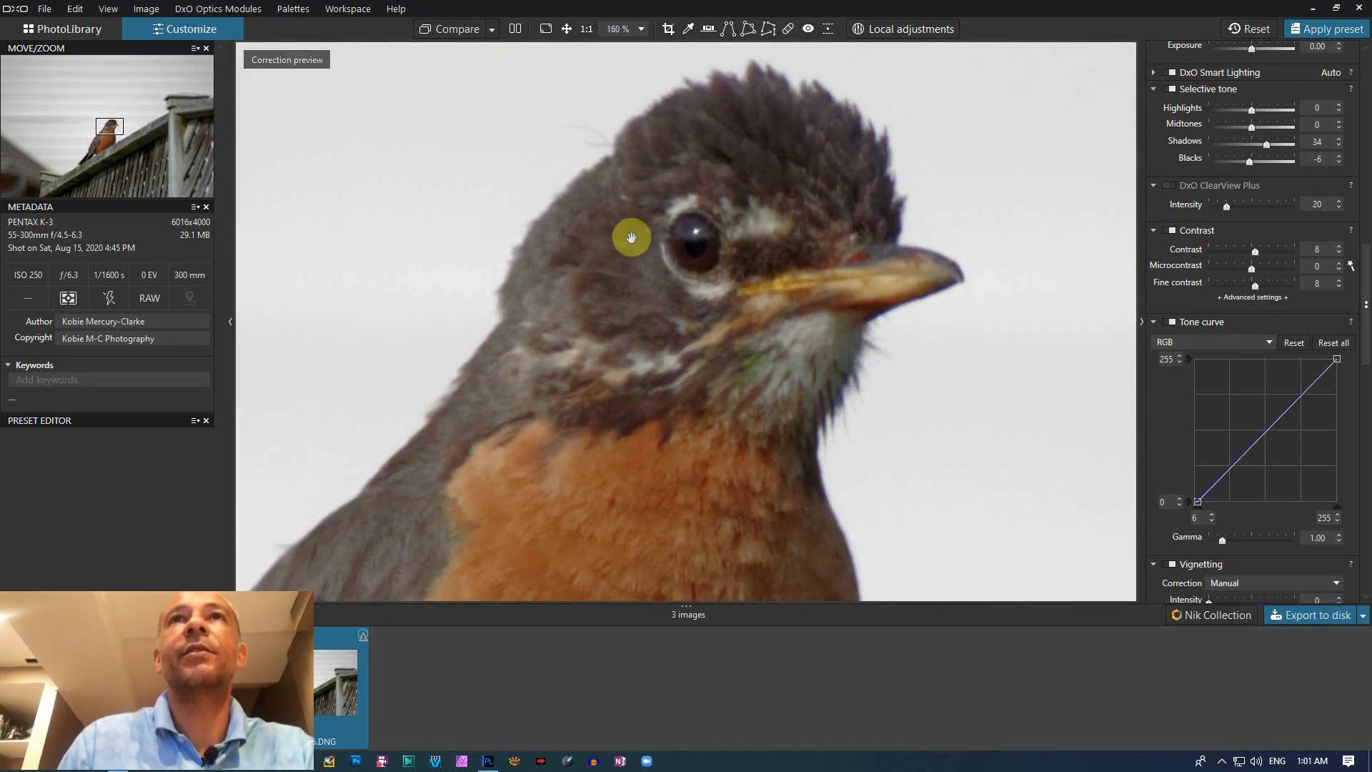
scroll(647, 337, "down", 2)
scroll(648, 336, "down", 3)
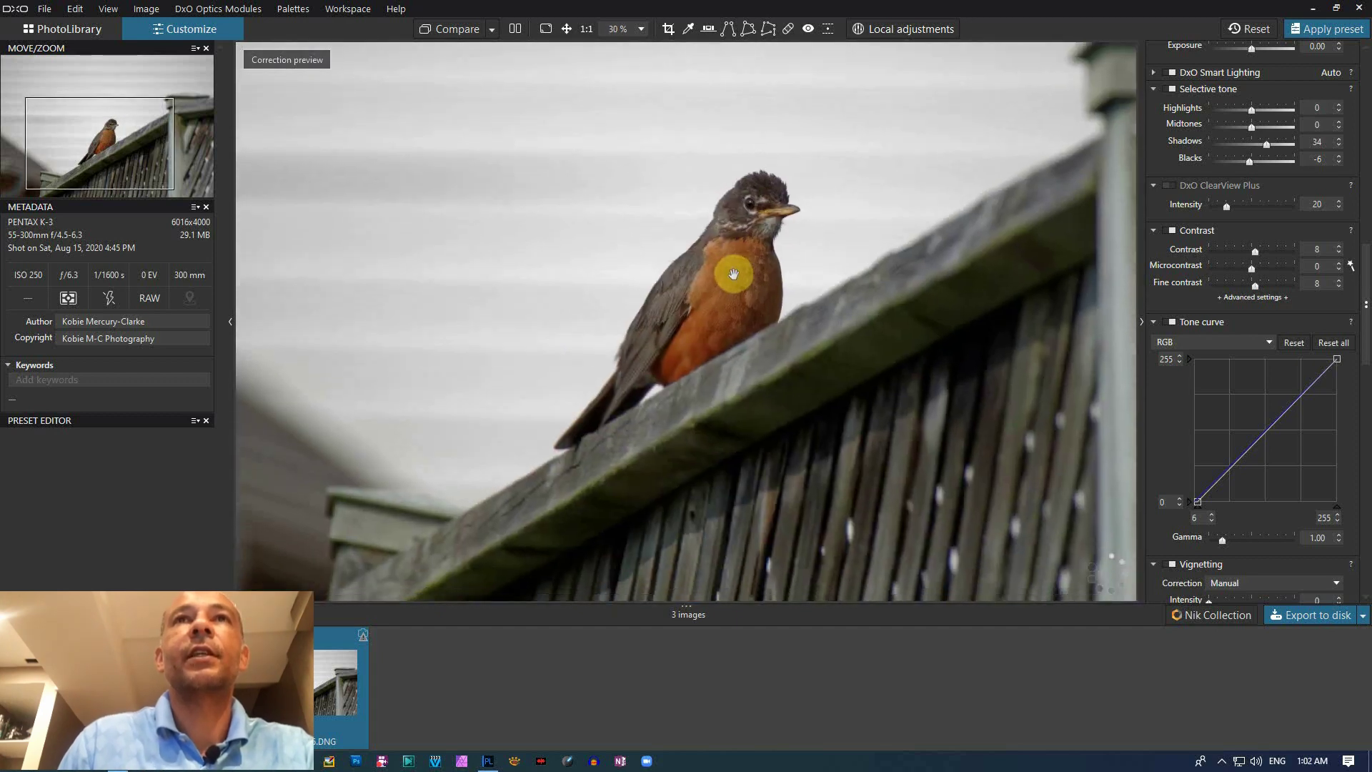
Compare the corrected profile bird photo with its uncorrected version several times, viewing the whole image
scroll(688, 328, "down", 1)
left_click(448, 28)
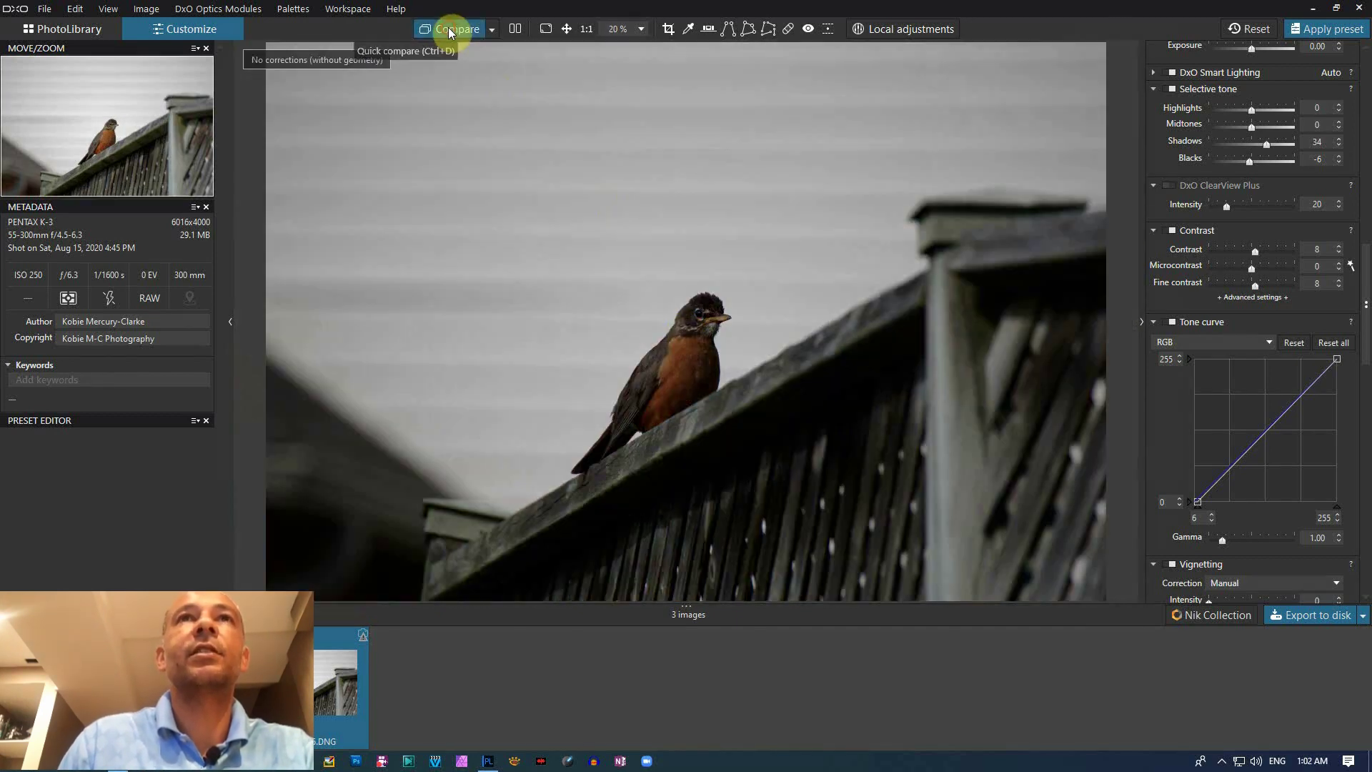
left_click(448, 27)
left_click(448, 28)
left_click(448, 27)
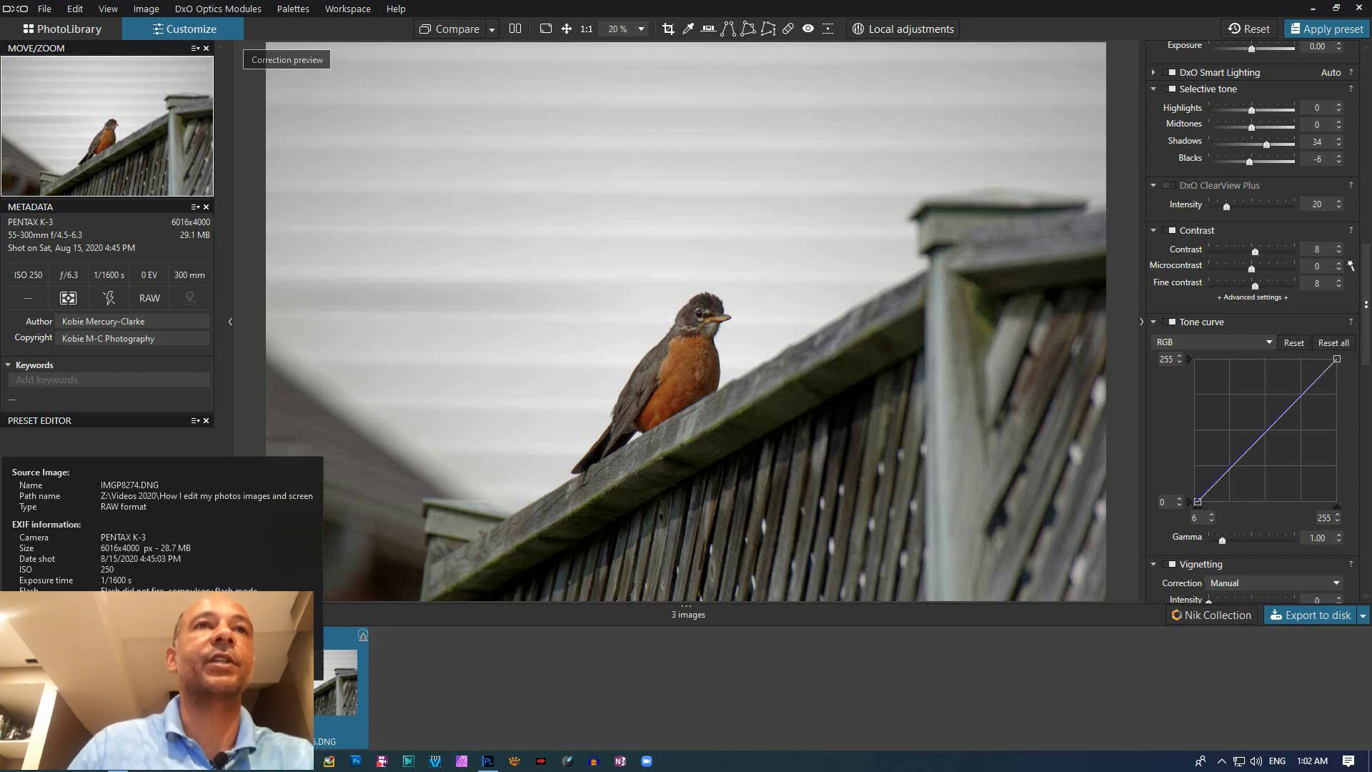
scroll(731, 473, "down", 1)
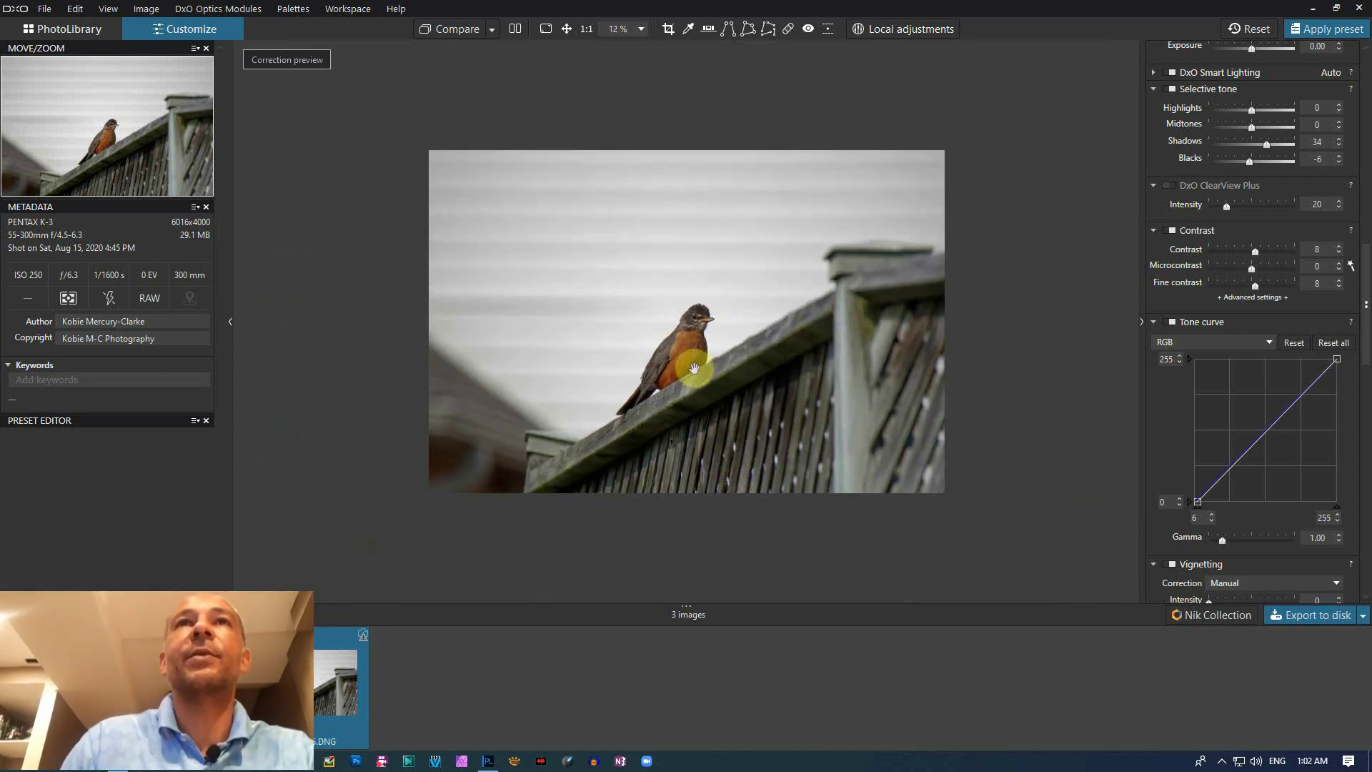
scroll(688, 359, "up", 1)
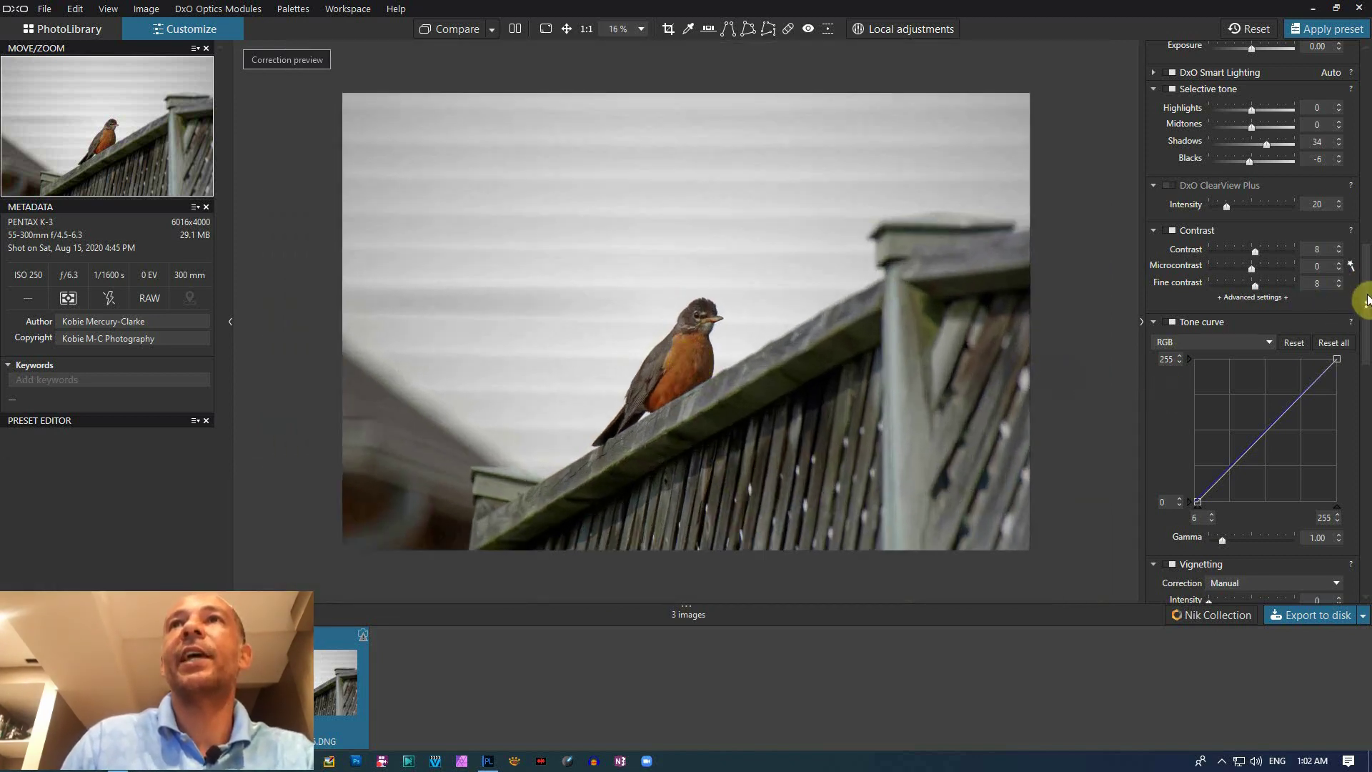
Review the profile photo's correction settings from Vignetting through the FilmPack effects, and recheck the photo against its original and close up on the bird
scroll(1364, 301, "down", 10)
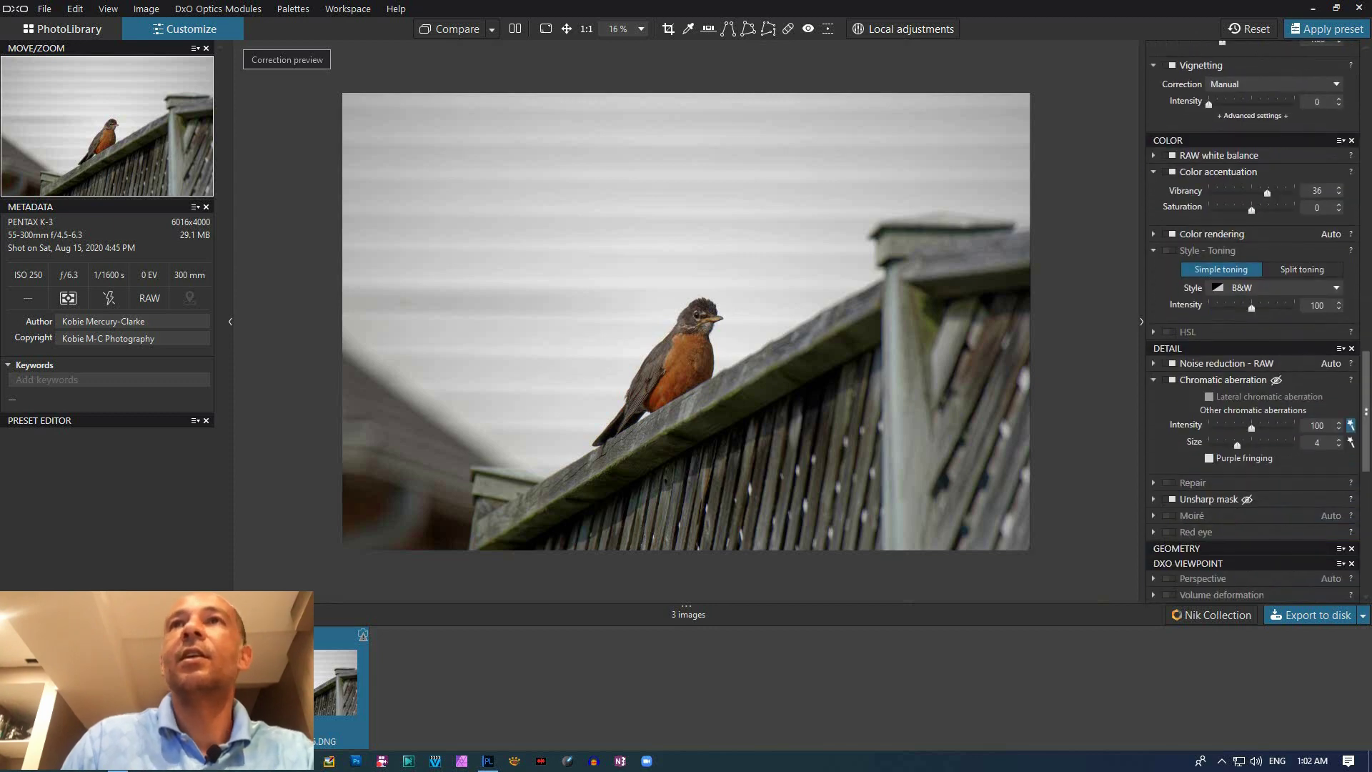
scroll(1258, 322, "down", 8)
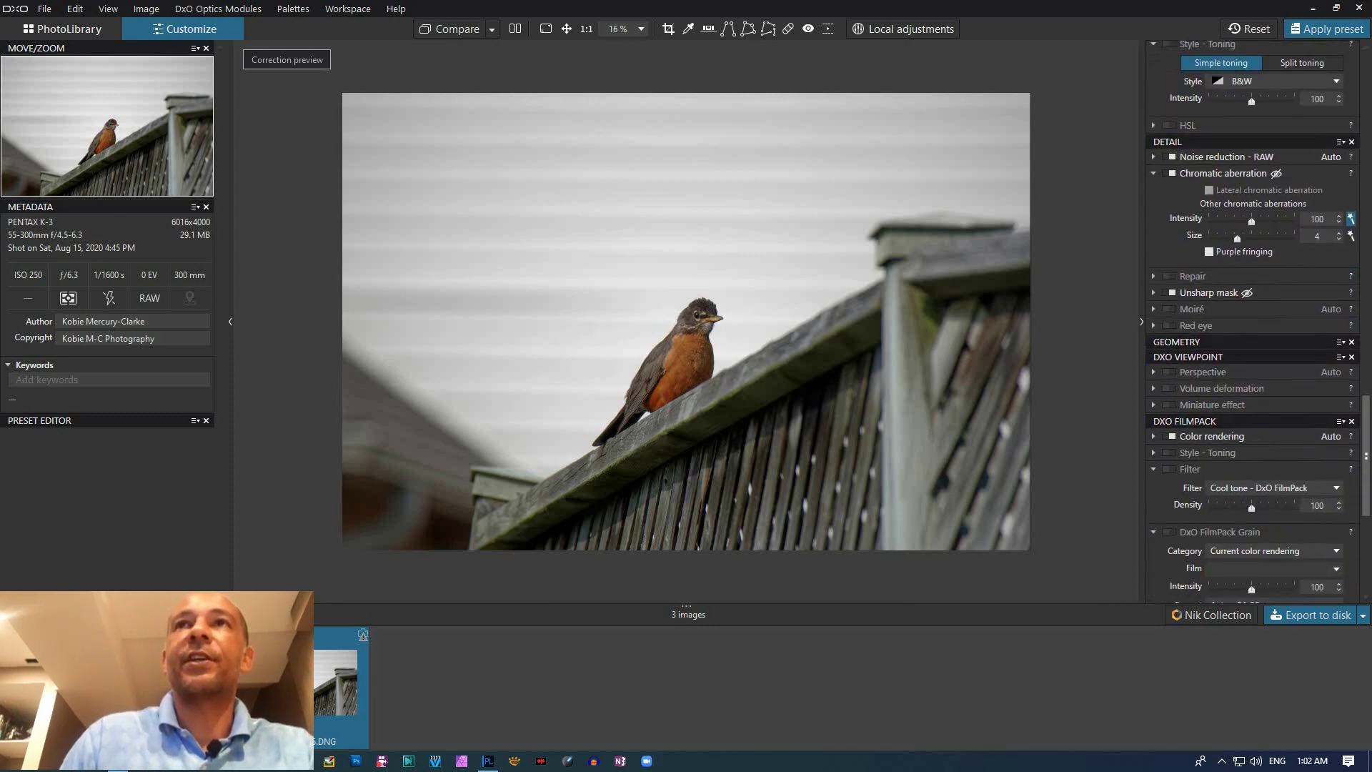
scroll(1258, 321, "down", 8)
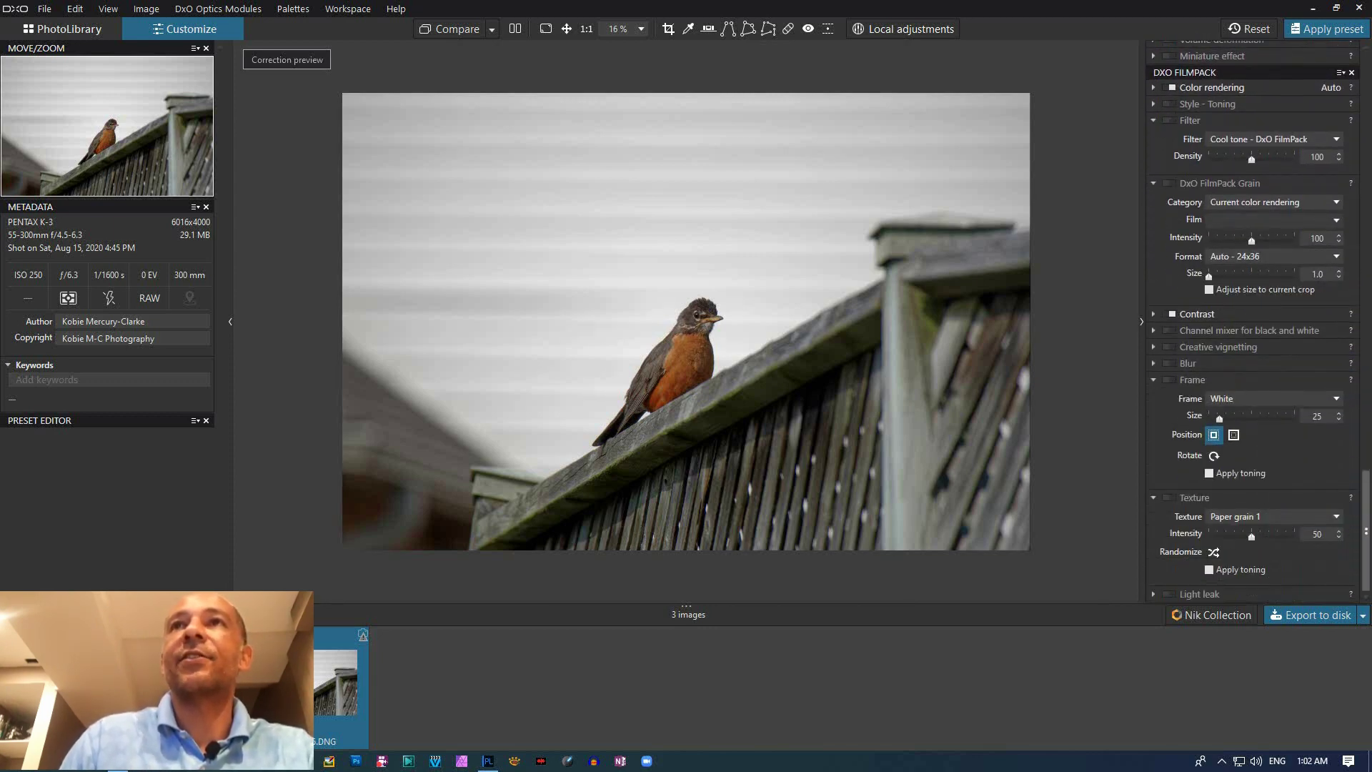
scroll(1258, 322, "up", 20)
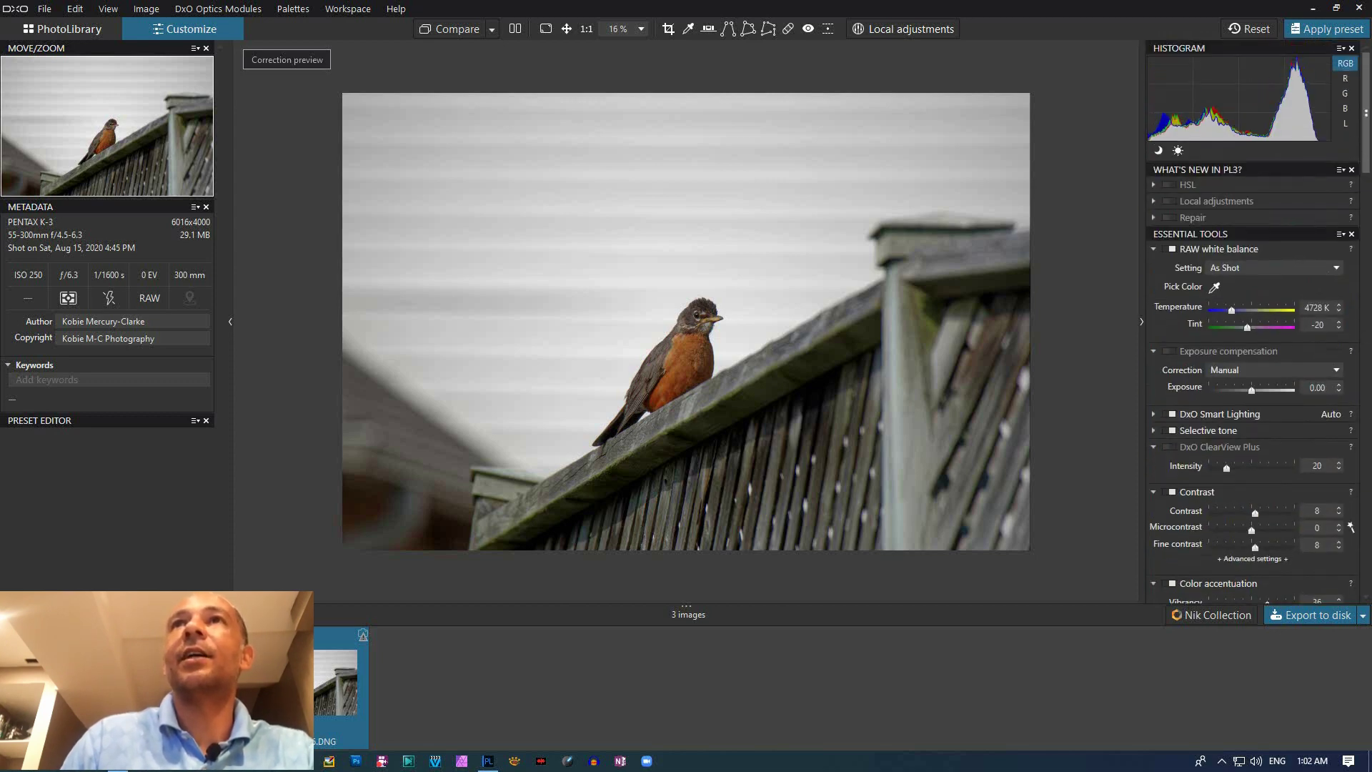
left_click(444, 28)
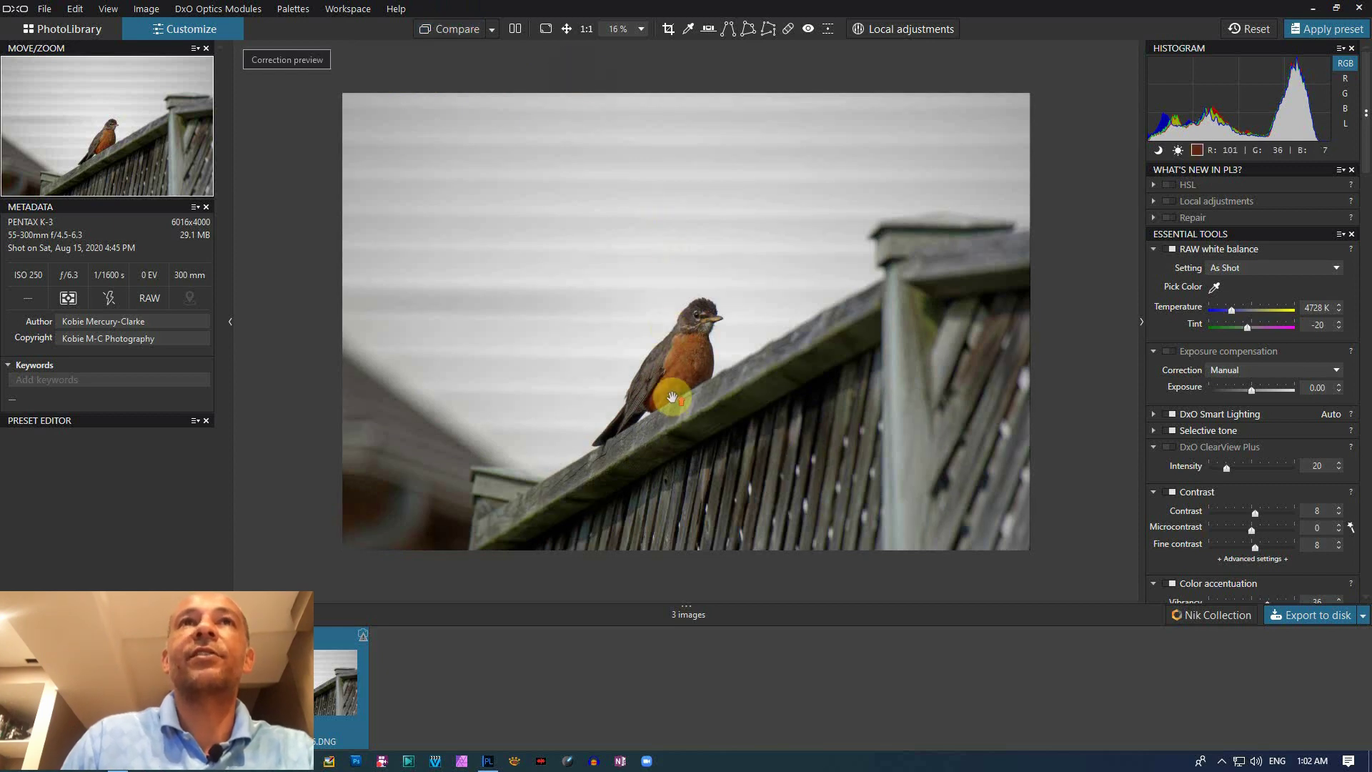
scroll(672, 398, "up", 5)
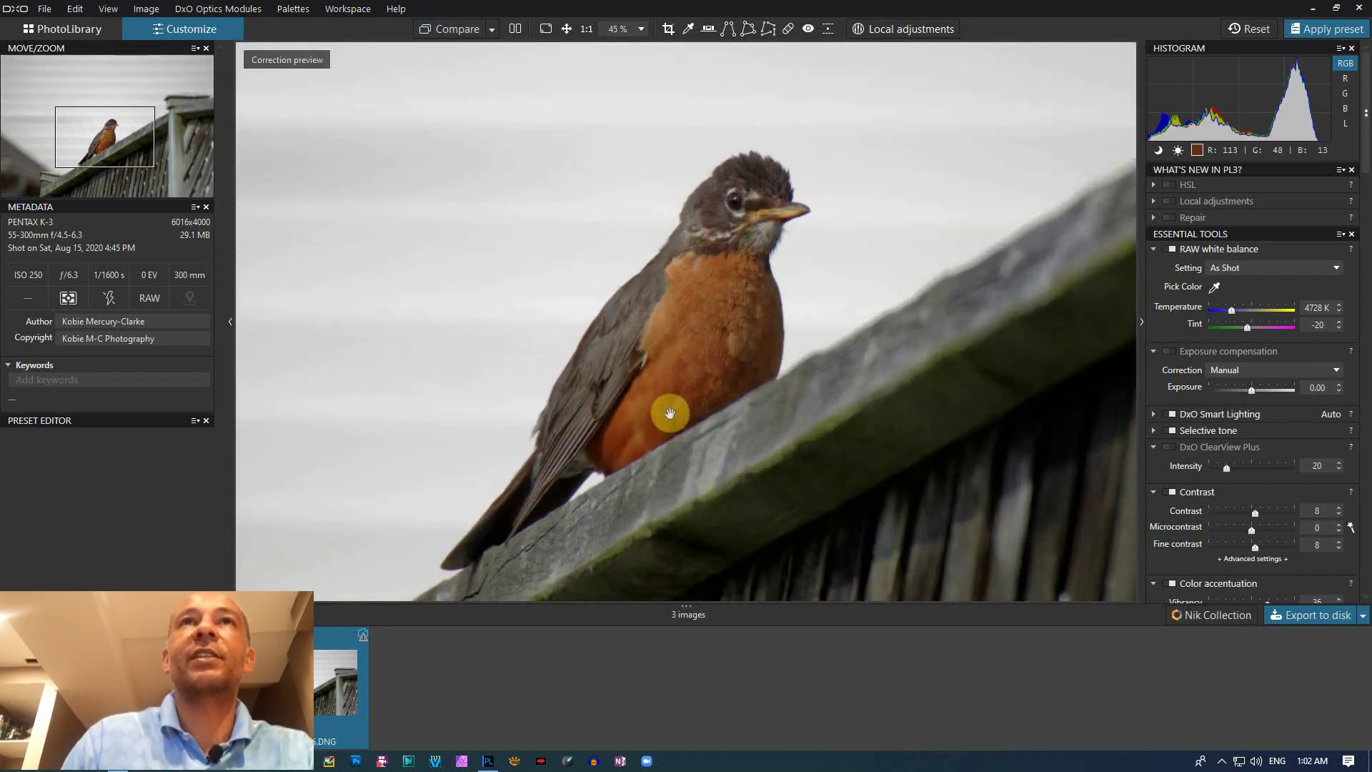
scroll(669, 413, "down", 5)
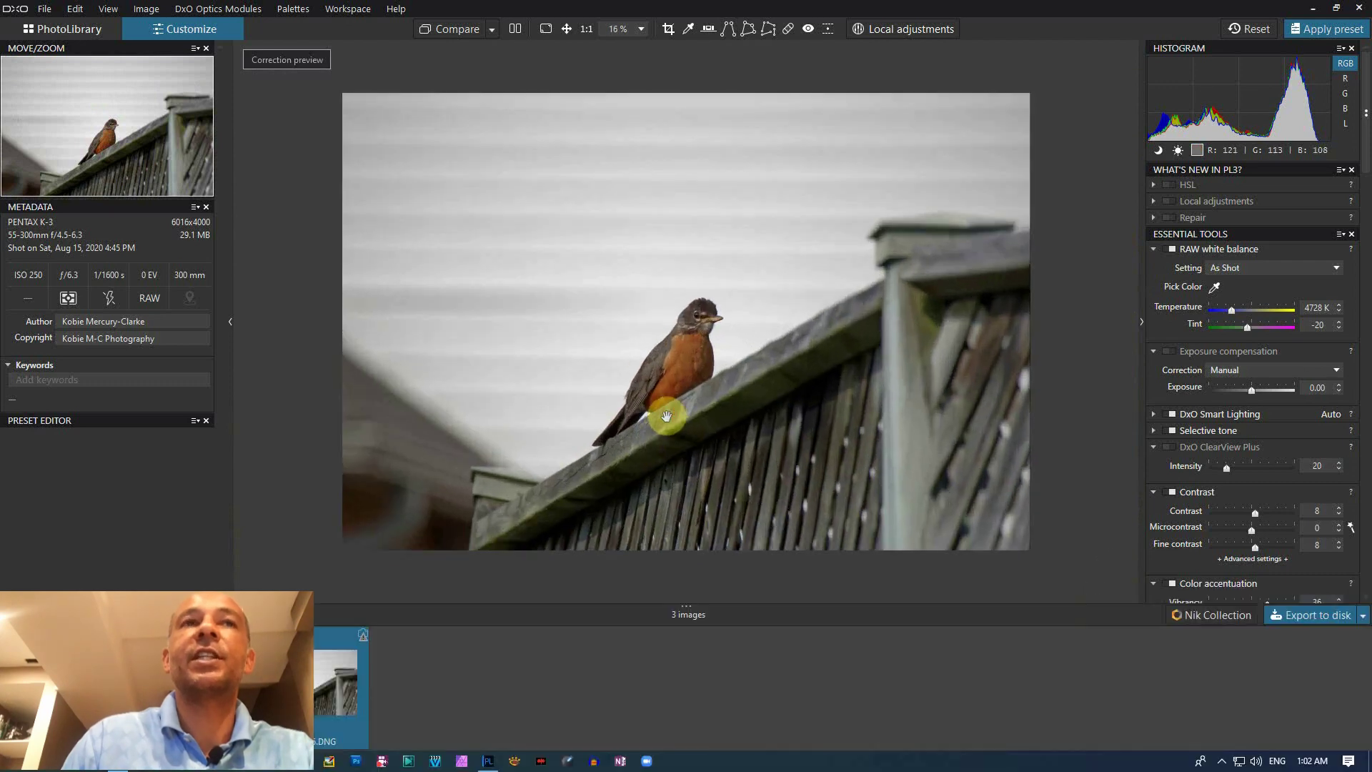